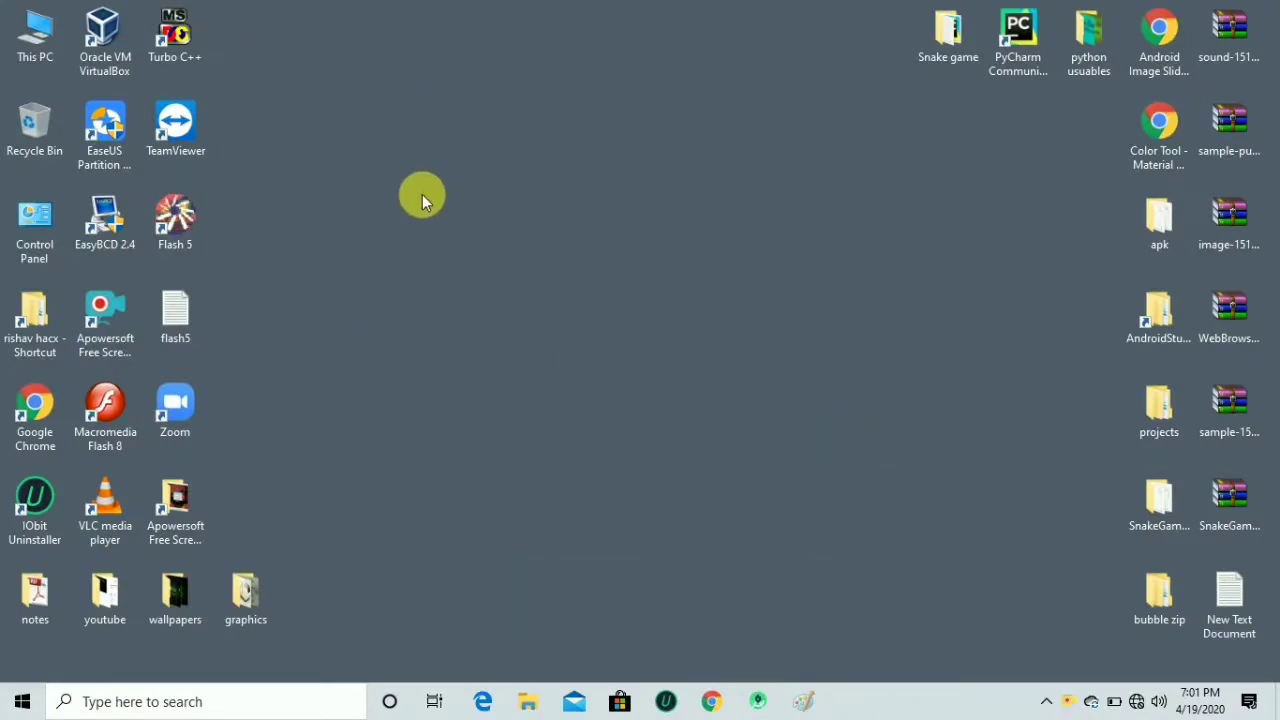
- Launch Flash 5 and dismiss the registry warning to get a blank Movie1
{"action": "double_click", "coordinate": [188, 212]}
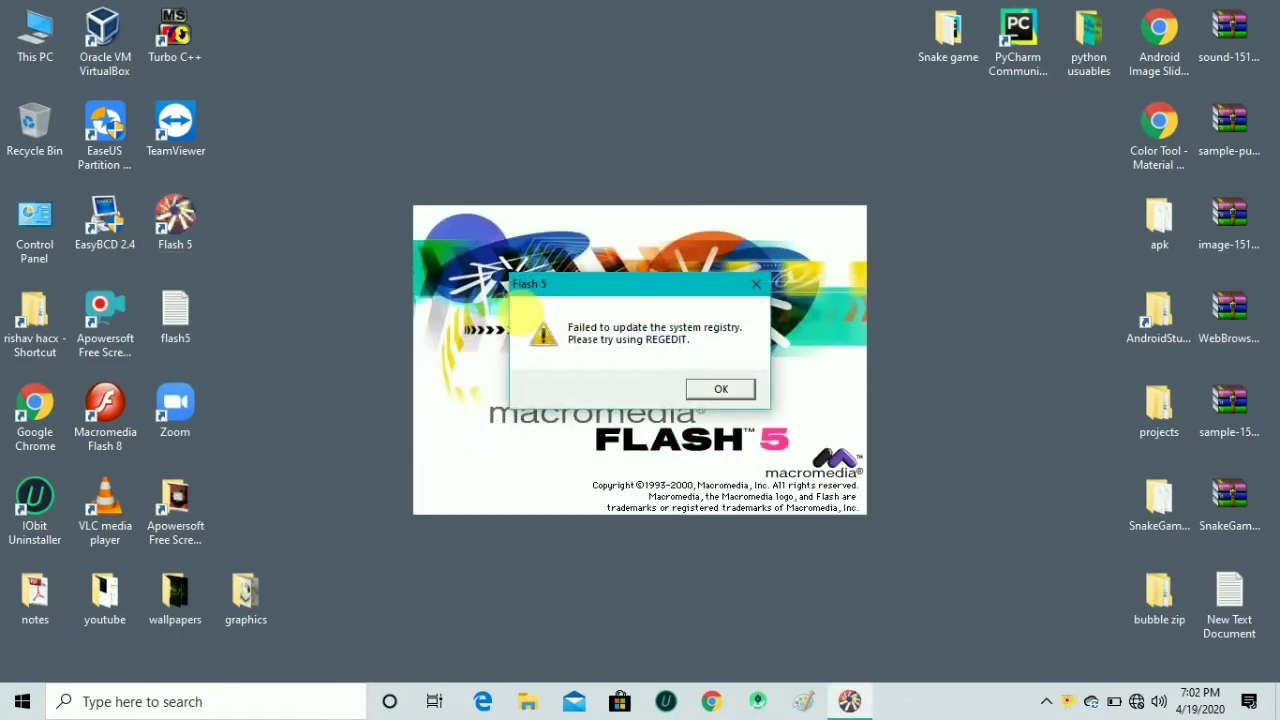
{"action": "key", "text": "Return"}
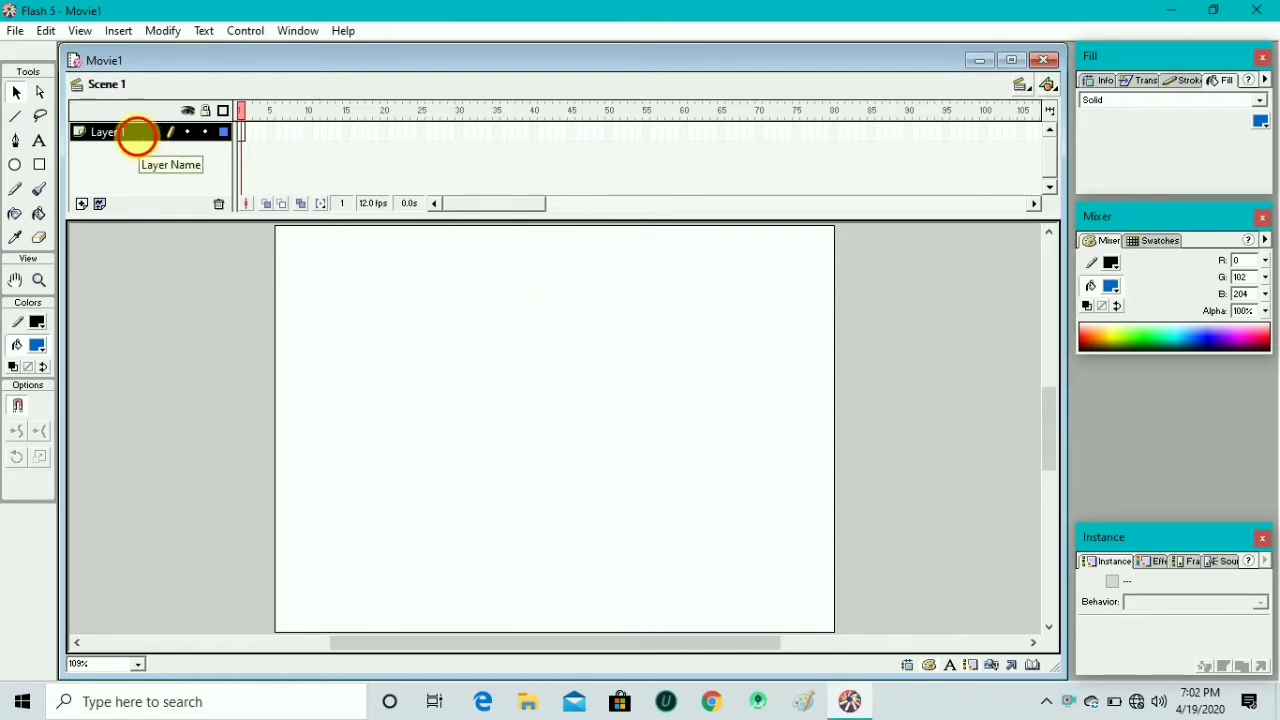
- Rename Layer 1 in the timeline to 'Background'
{"action": "double_click", "coordinate": [140, 136]}
{"action": "type", "text": "B"}
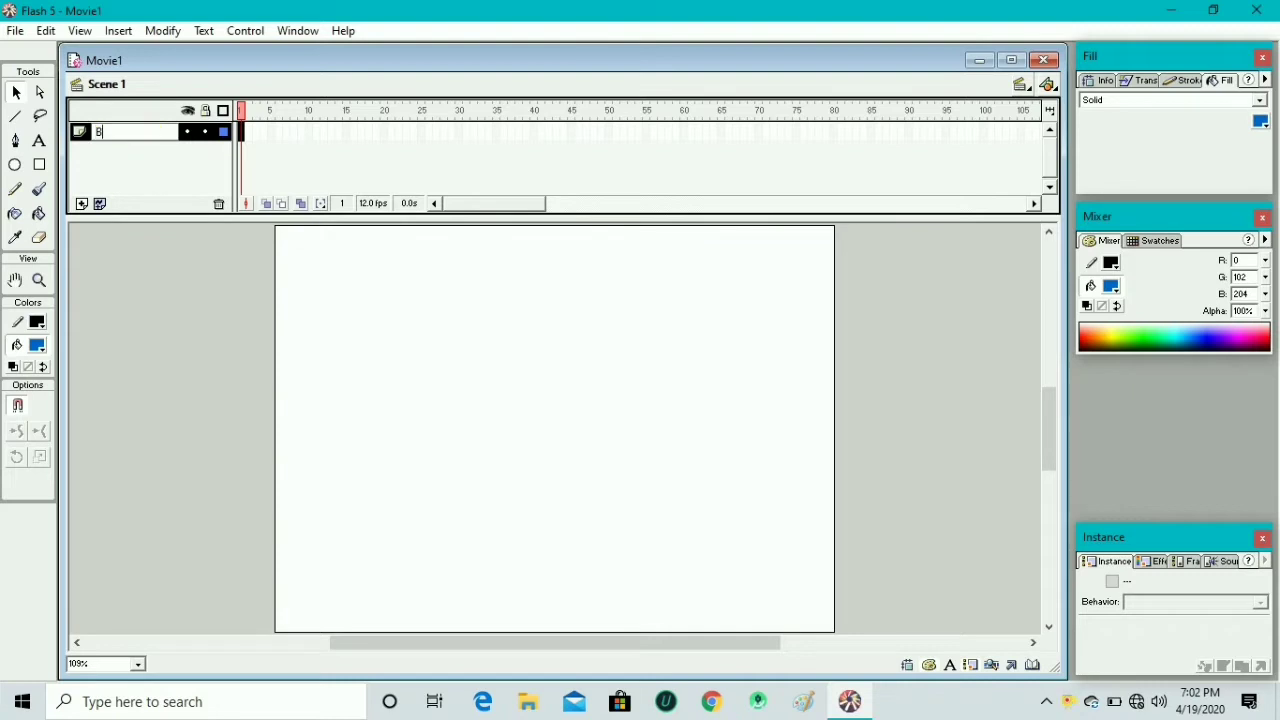
{"action": "type", "text": "ackground"}
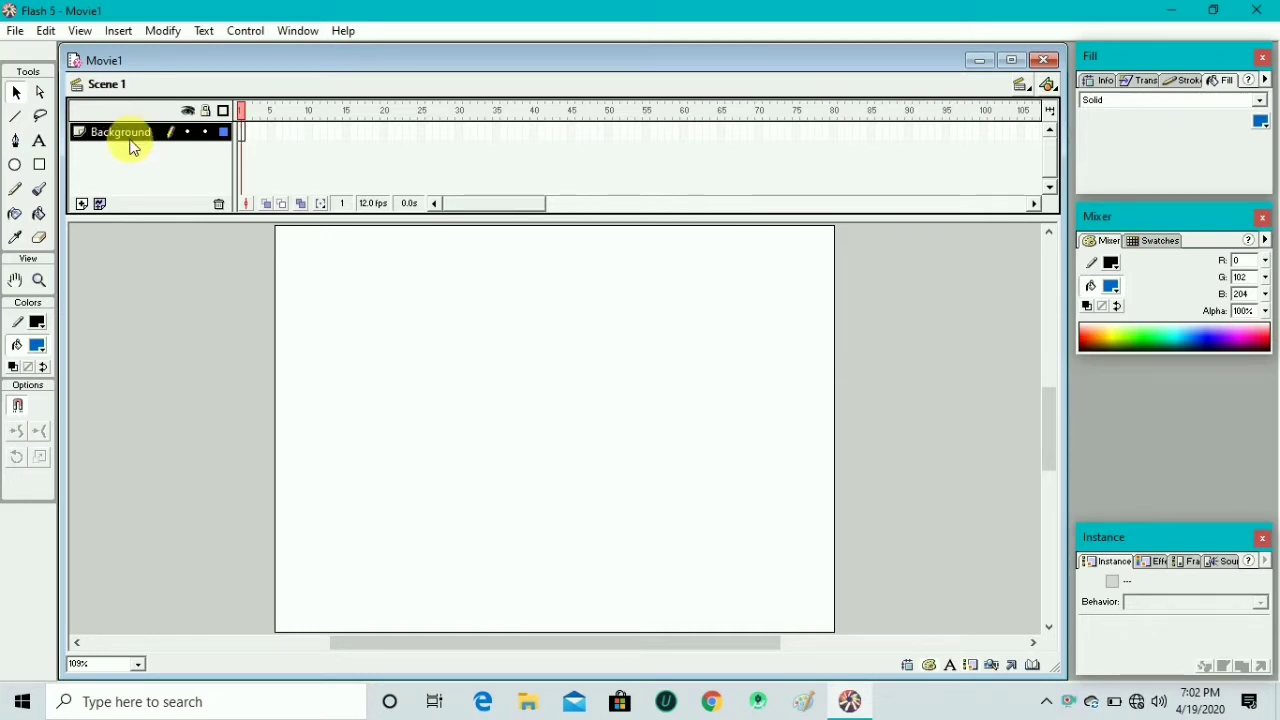
- Draw a stage-sized rectangle and a wide rectangle near the stage bottom
{"action": "left_click", "coordinate": [36, 168]}
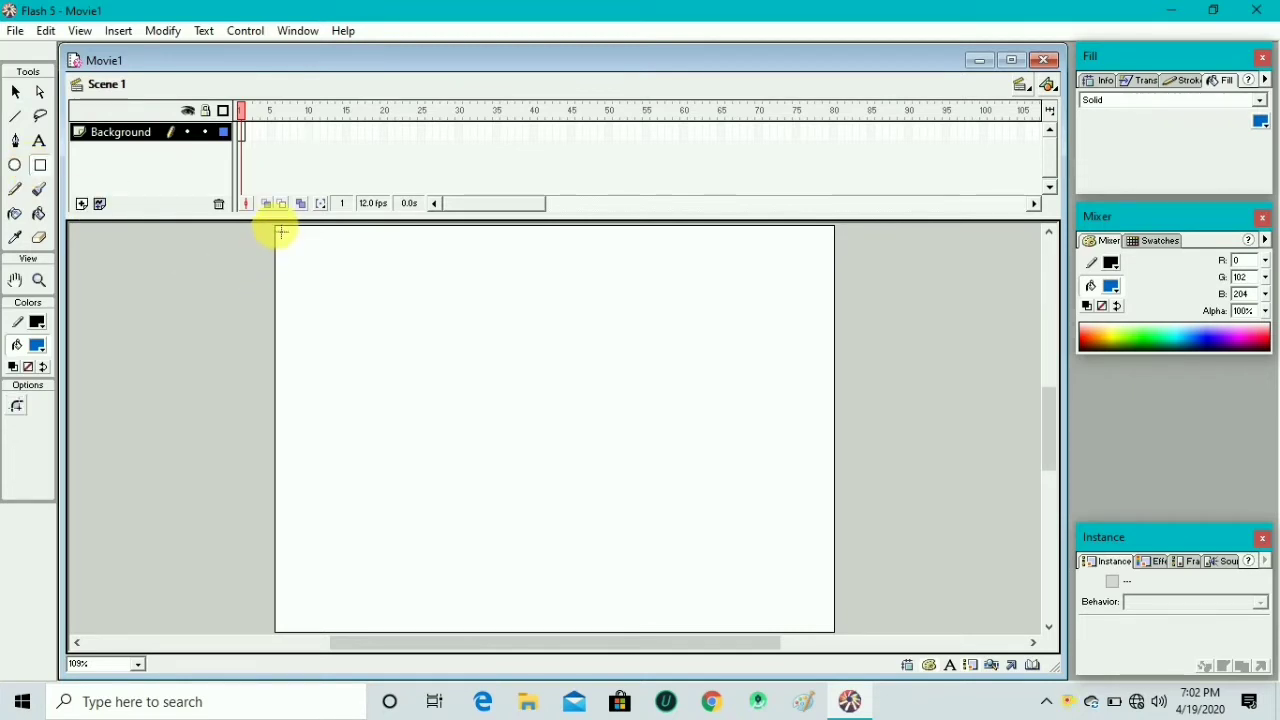
{"action": "left_click_drag", "start_coordinate": [281, 233], "coordinate": [837, 633]}
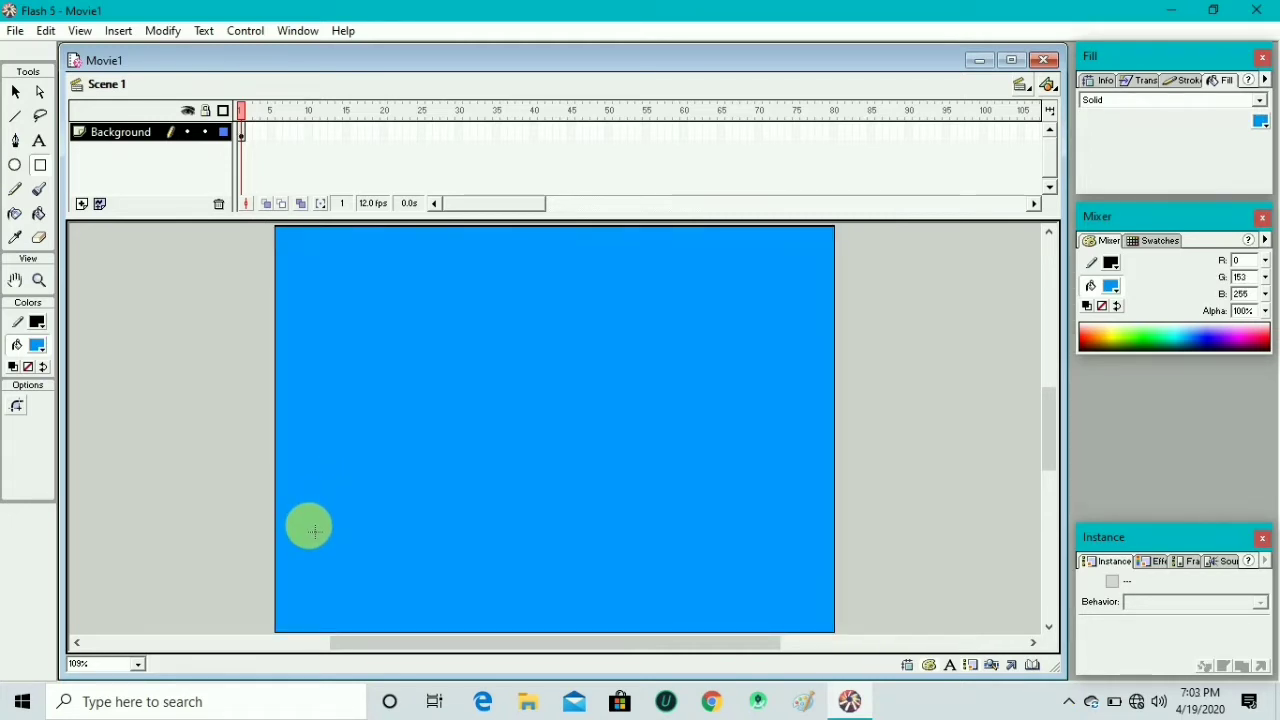
{"action": "left_click_drag", "start_coordinate": [309, 522], "coordinate": [672, 581]}
- Shift the lower rectangle right and pull its top corners inward into a trapezoid
{"action": "left_click", "coordinate": [41, 94]}
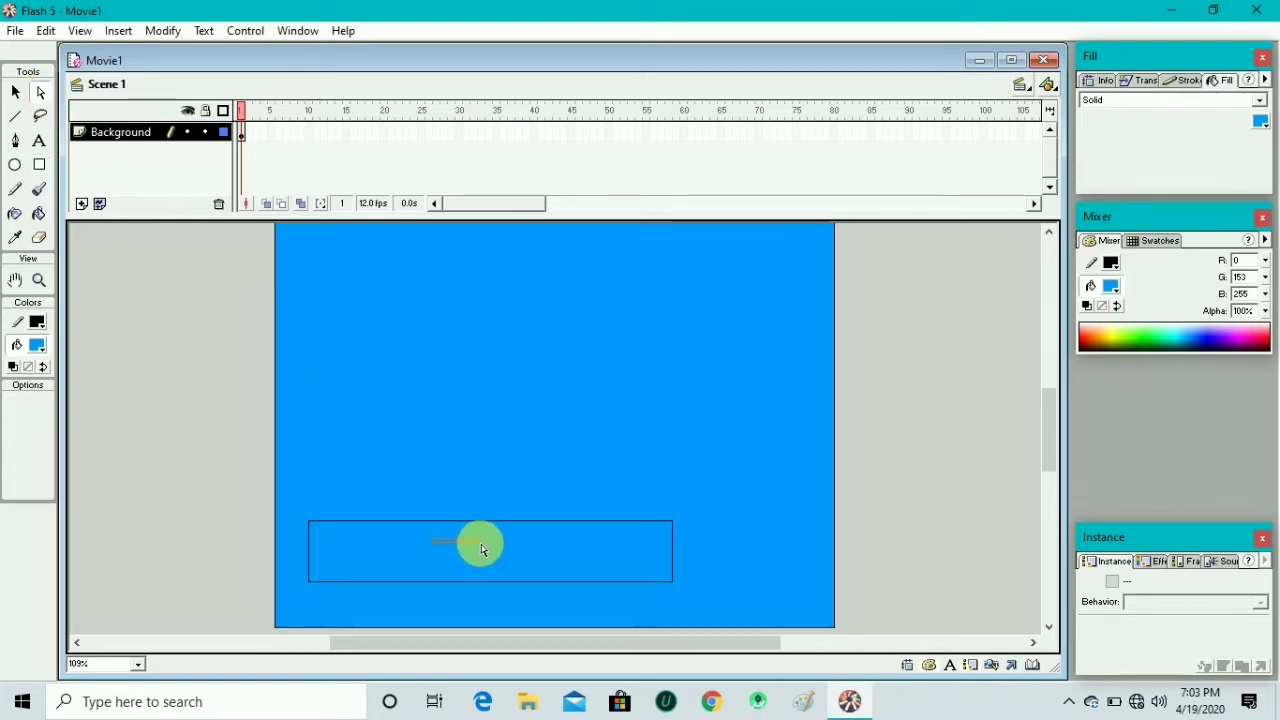
{"action": "left_click", "coordinate": [447, 522]}
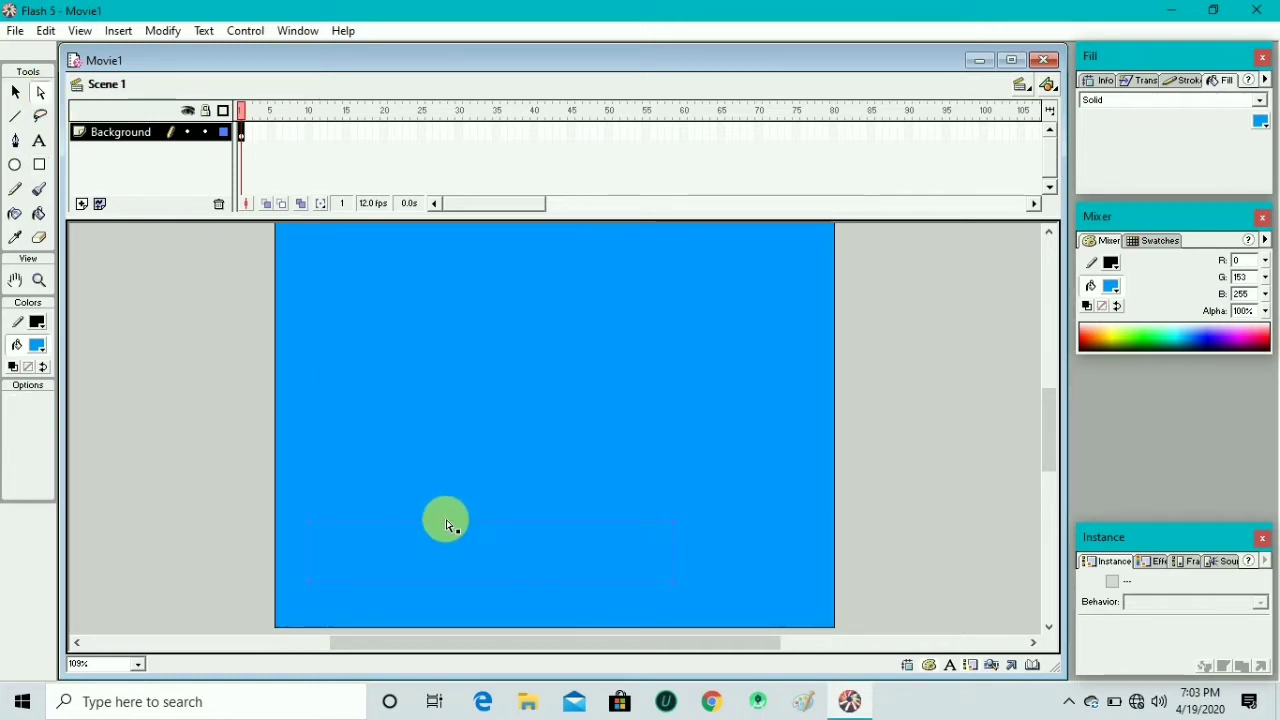
{"action": "left_click", "coordinate": [486, 527]}
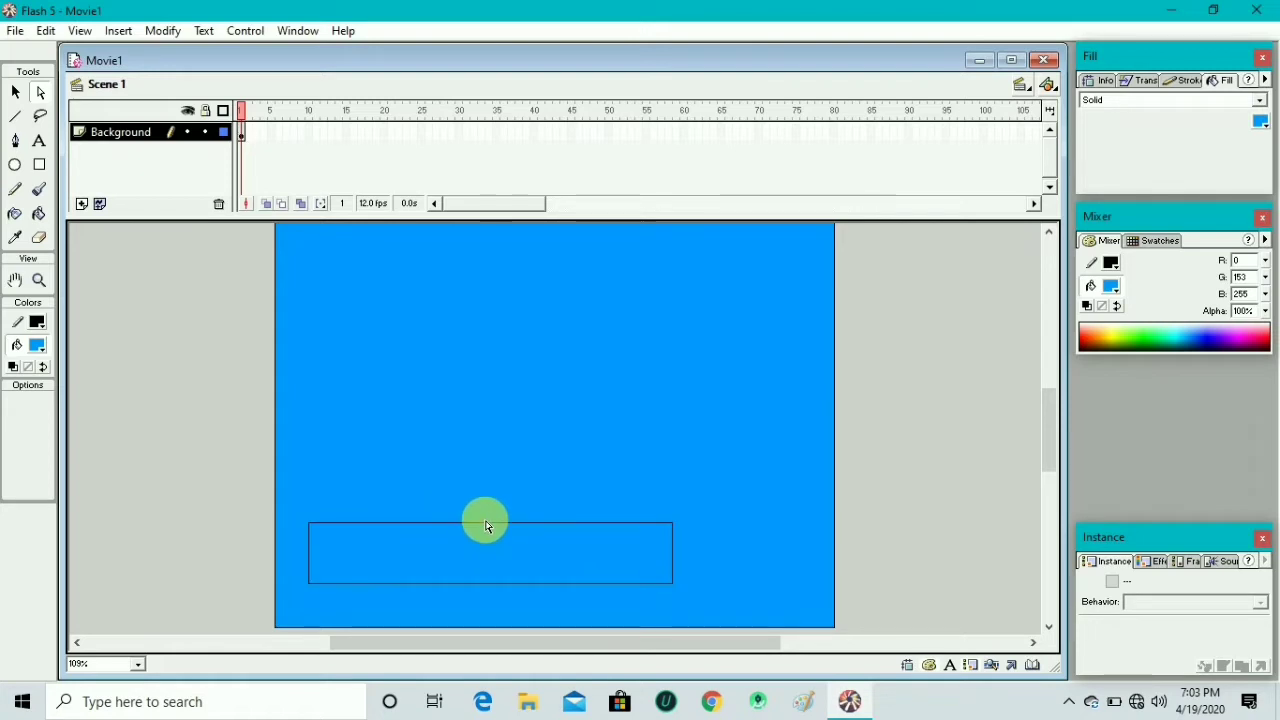
{"action": "left_click", "coordinate": [480, 525]}
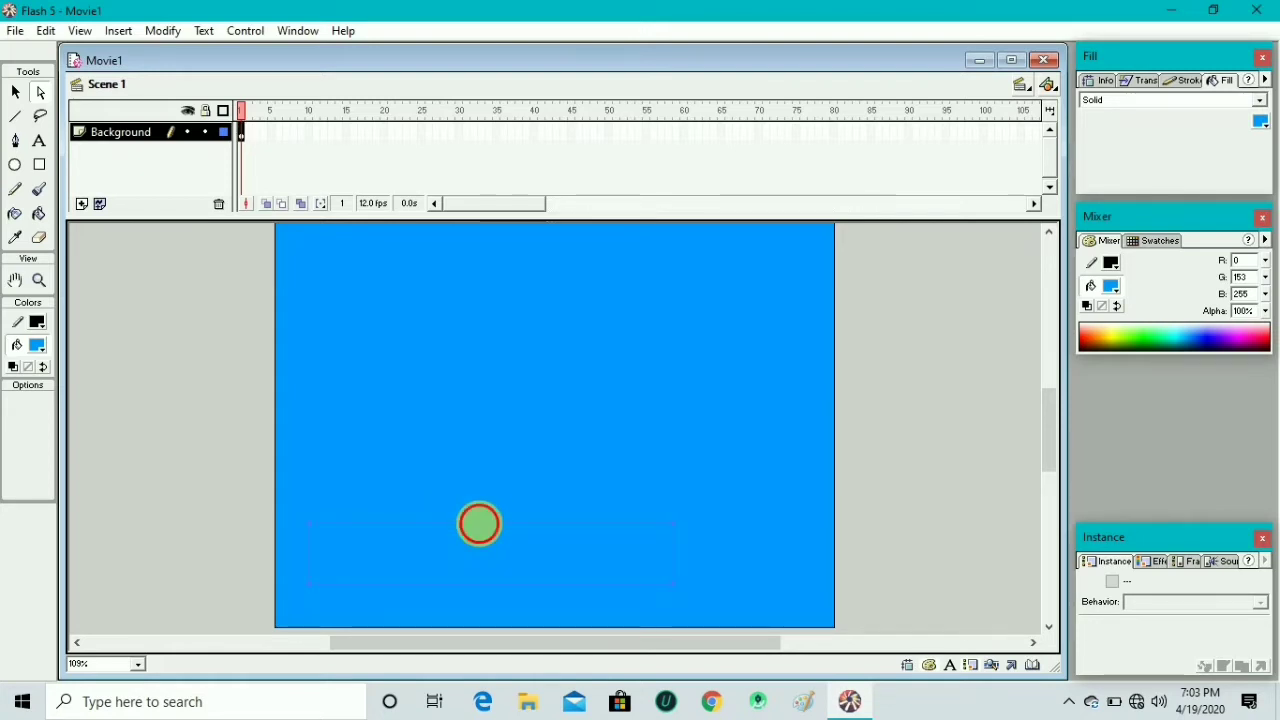
{"action": "left_click_drag", "start_coordinate": [480, 525], "coordinate": [542, 522]}
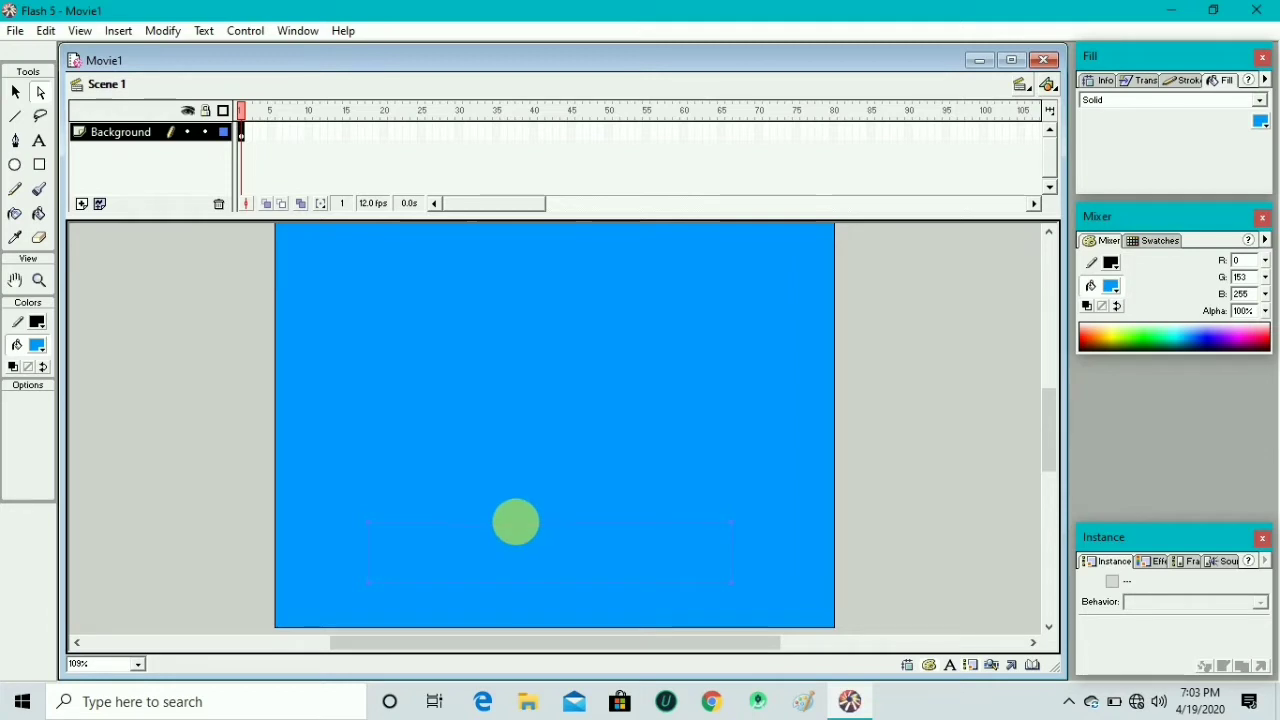
{"action": "left_click_drag", "start_coordinate": [372, 520], "coordinate": [383, 511]}
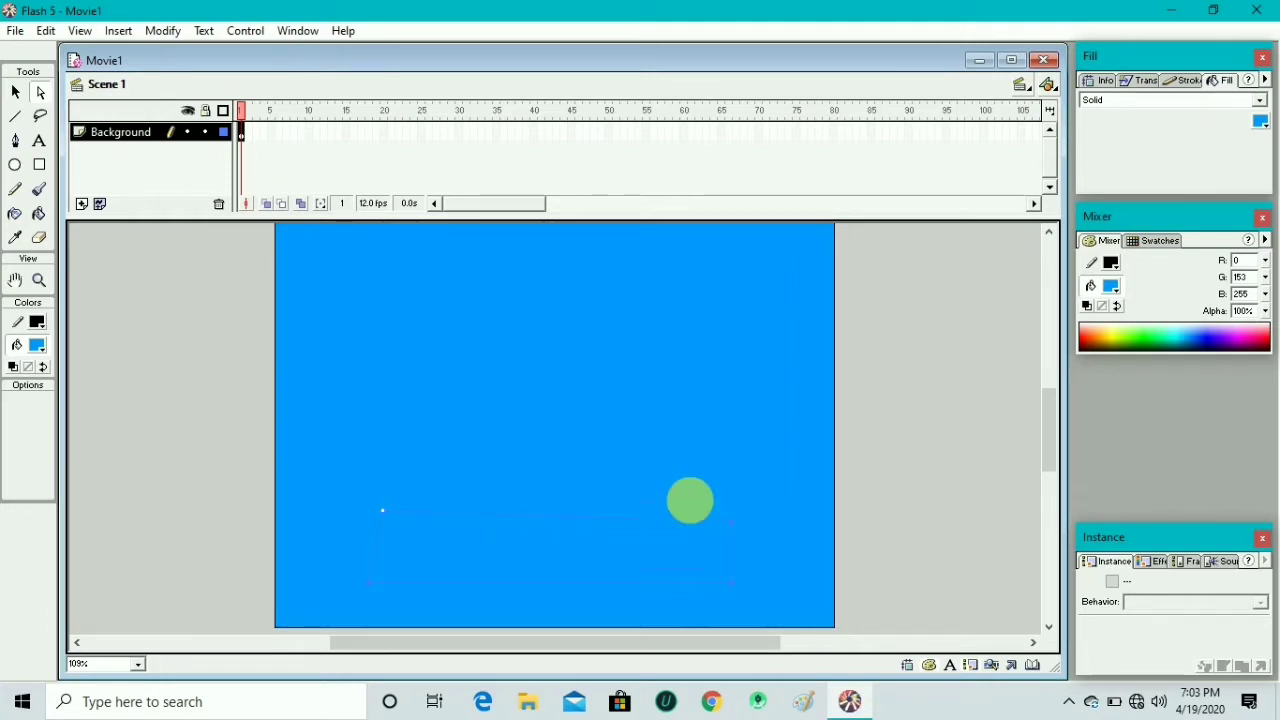
{"action": "left_click_drag", "start_coordinate": [735, 524], "coordinate": [718, 511]}
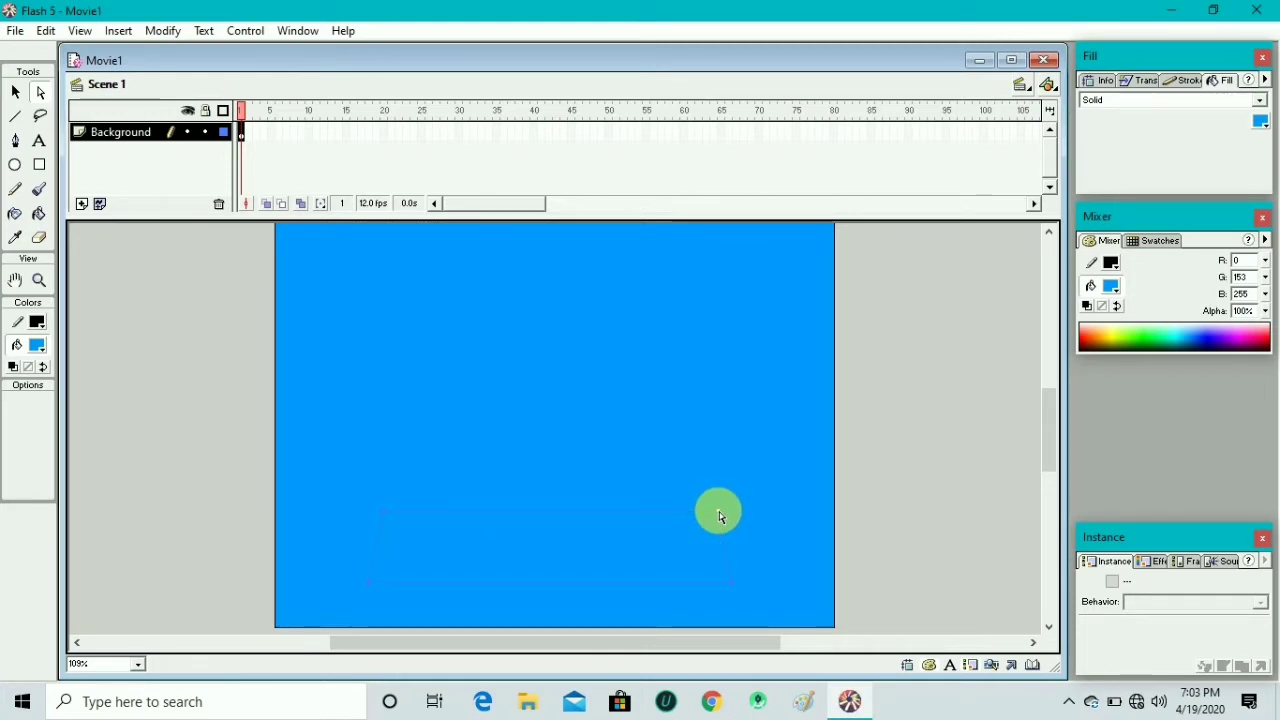
- Draw vertical lines from both trapezoid bottom corners down to the stage bottom edge
{"action": "left_click", "coordinate": [15, 141]}
{"action": "left_click", "coordinate": [337, 571]}
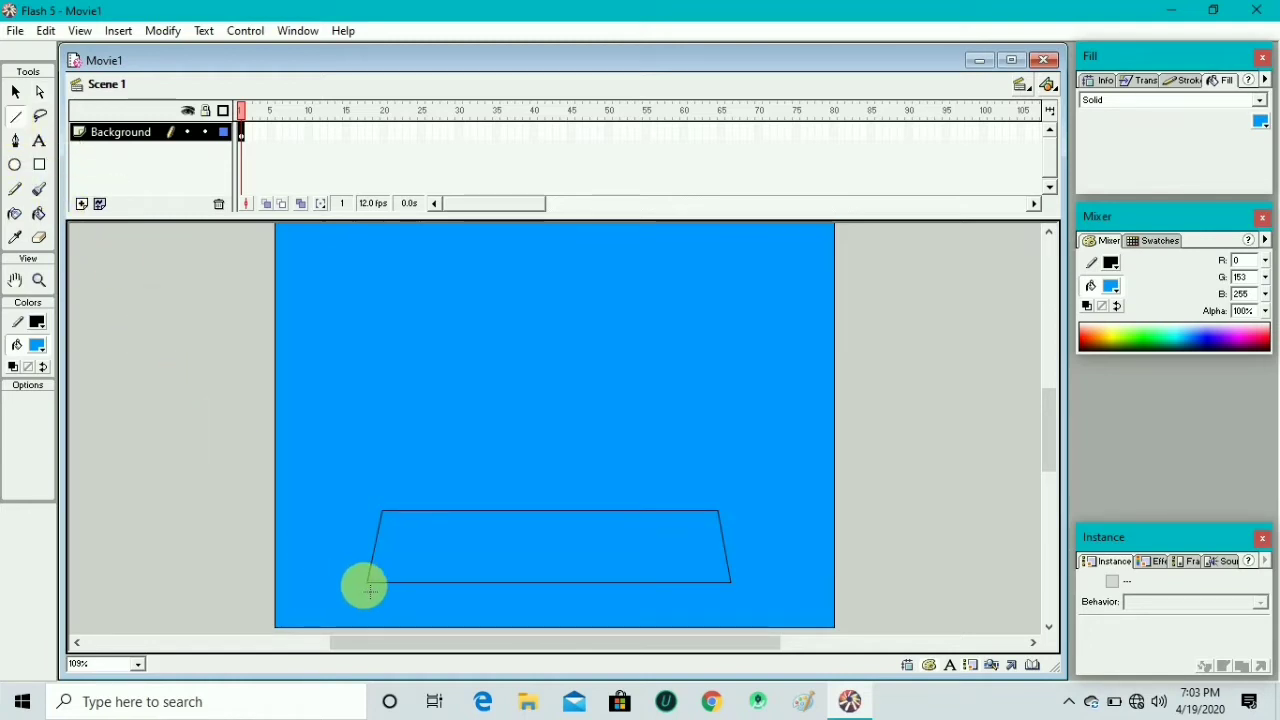
{"action": "left_click_drag", "start_coordinate": [371, 588], "coordinate": [372, 622]}
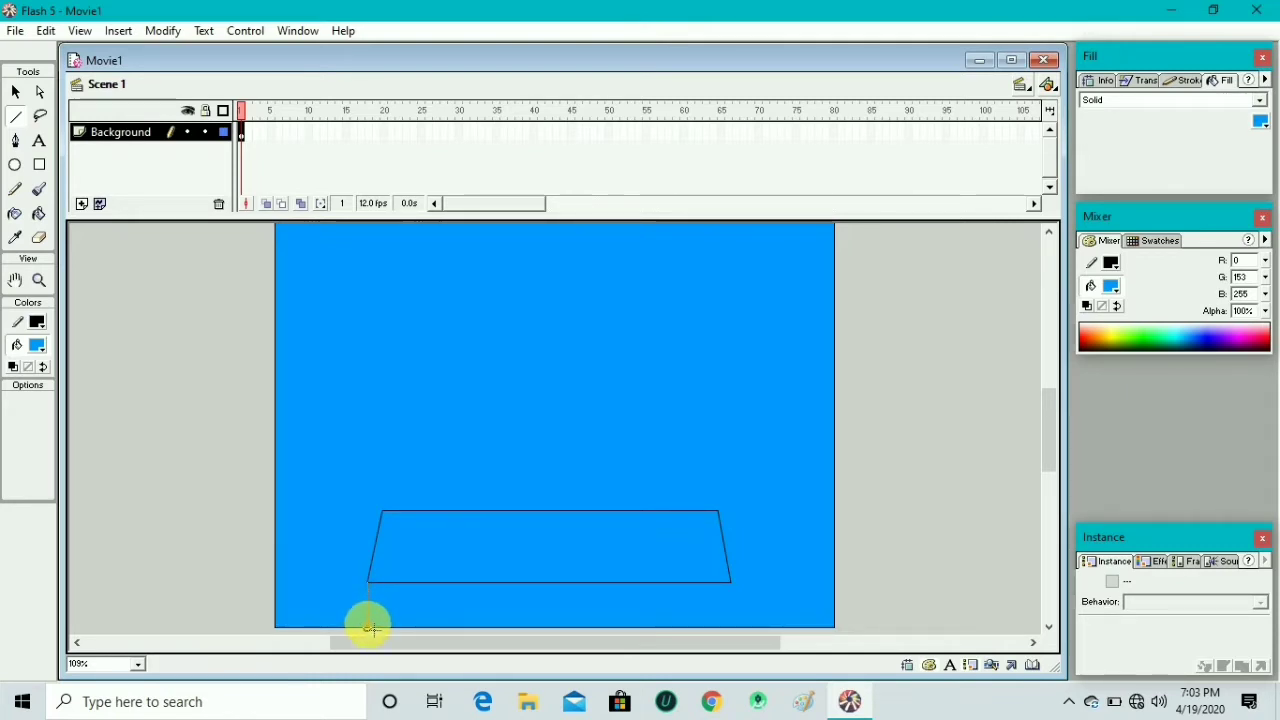
{"action": "left_click", "coordinate": [733, 580]}
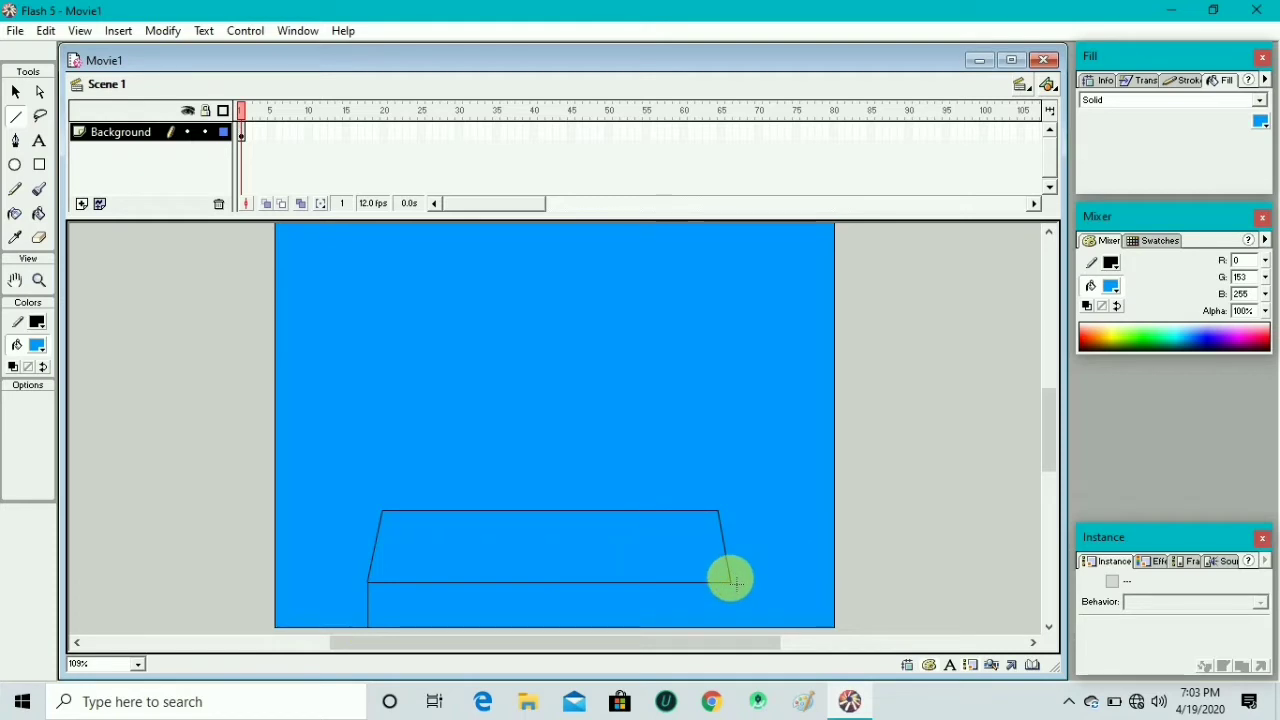
{"action": "left_click_drag", "start_coordinate": [733, 580], "coordinate": [733, 628]}
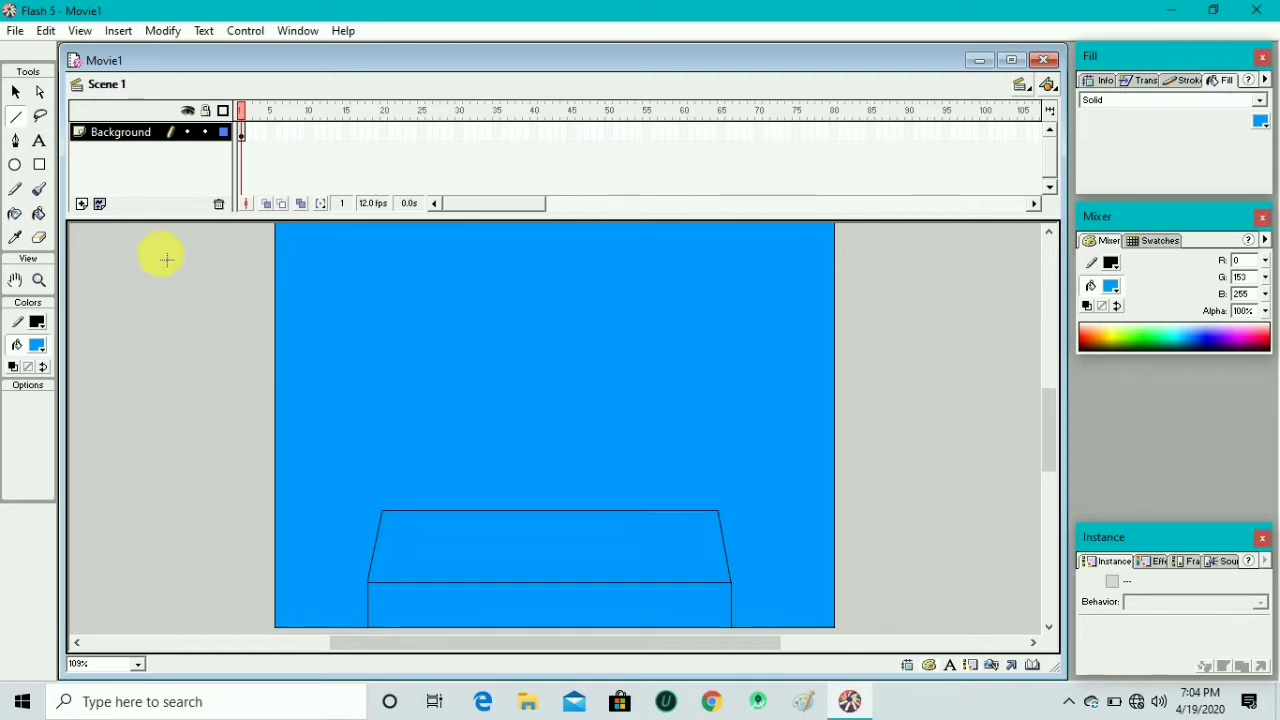
- Fill the box's front and top faces with brown #663300 using the Paint Bucket
{"action": "left_click", "coordinate": [38, 216]}
{"action": "left_click", "coordinate": [38, 345]}
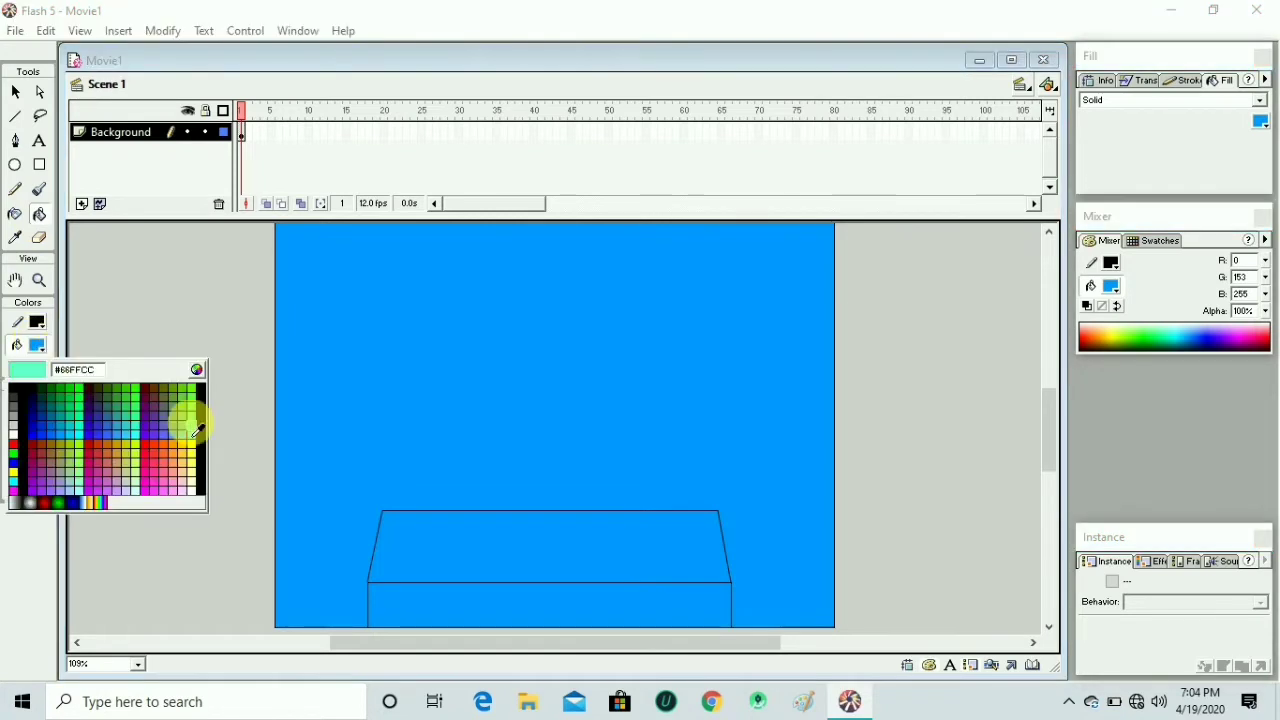
{"action": "left_click", "coordinate": [157, 386]}
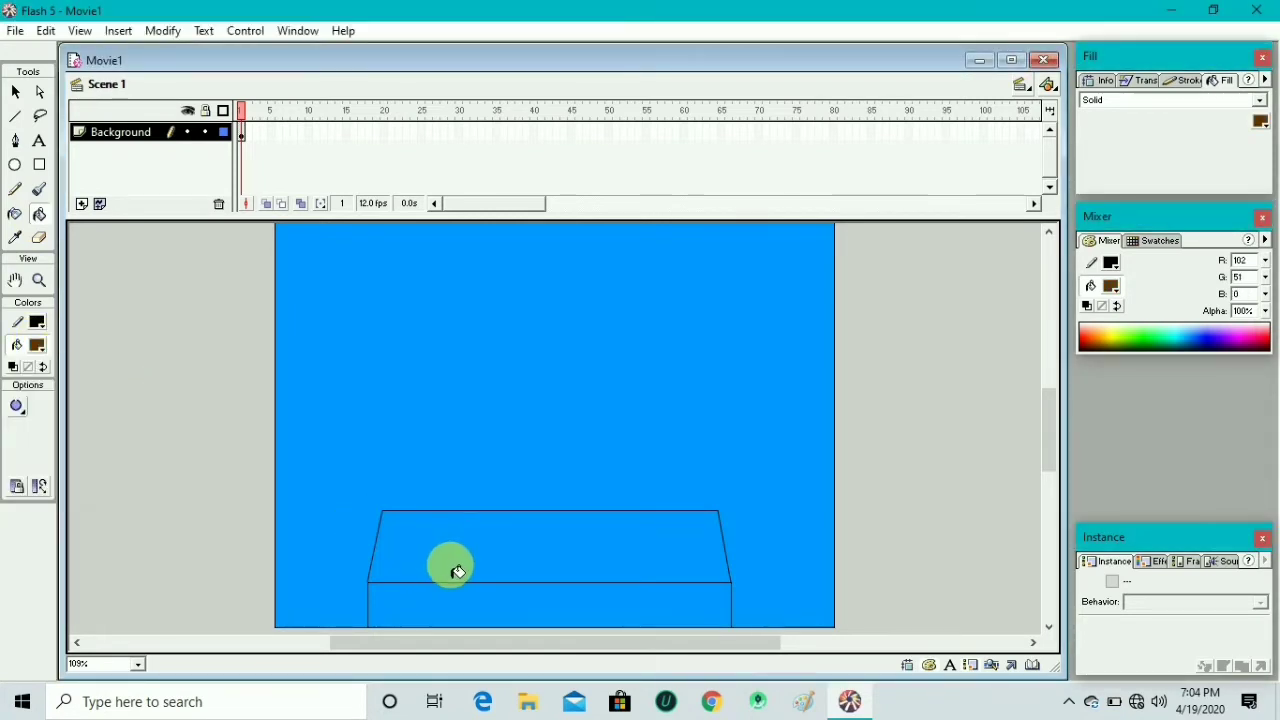
{"action": "left_click", "coordinate": [449, 596]}
{"action": "left_click", "coordinate": [491, 564]}
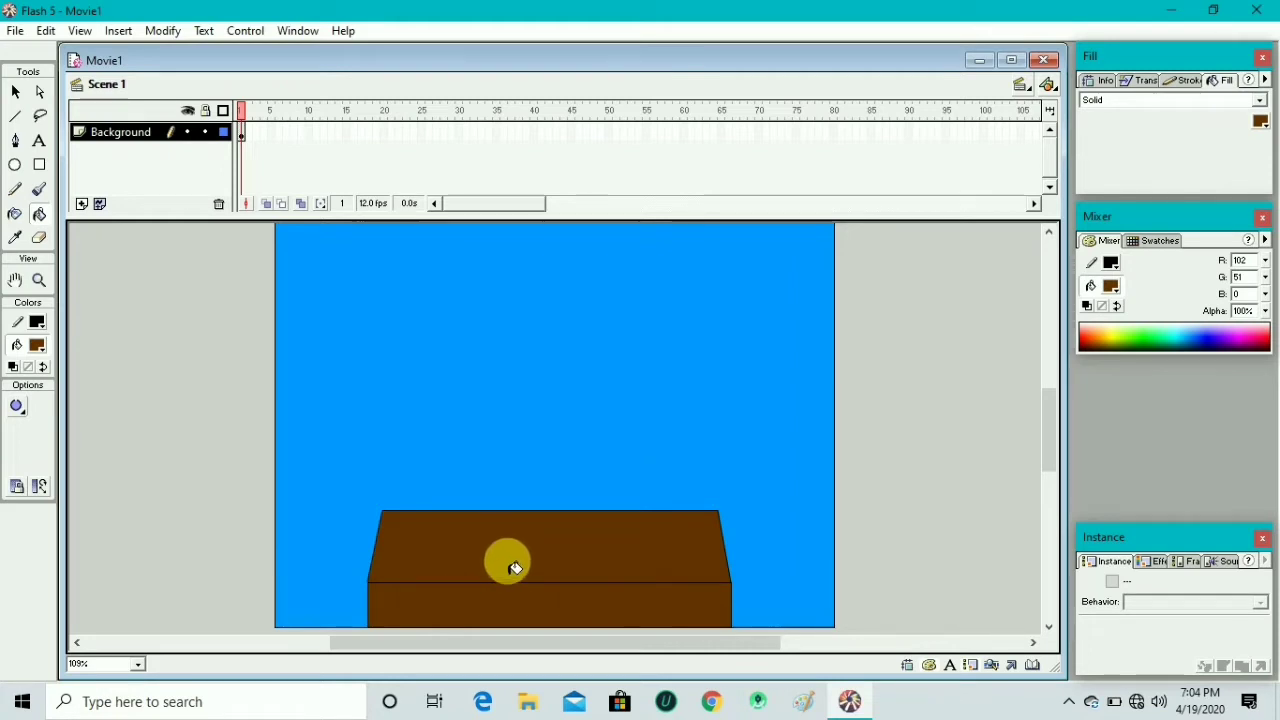
- Give the top face a white-to-black linear gradient fill with a brown outline colour
{"action": "left_click", "coordinate": [37, 346]}
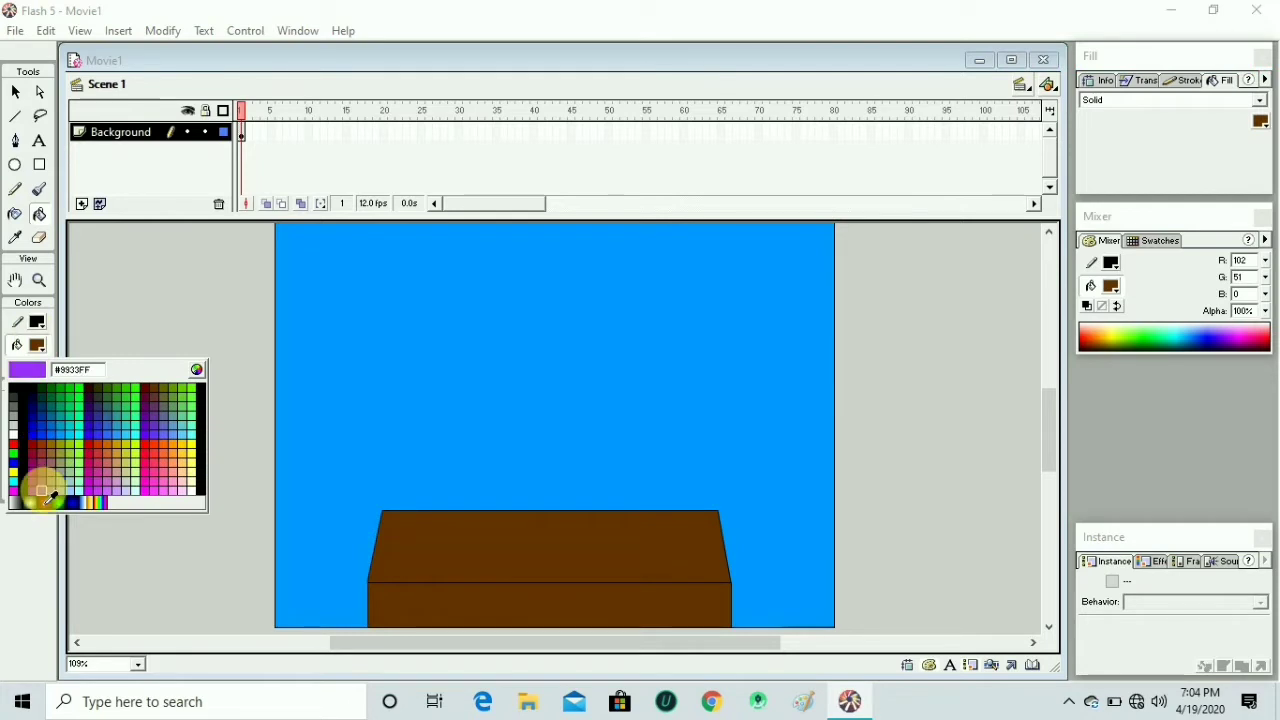
{"action": "left_click", "coordinate": [16, 503]}
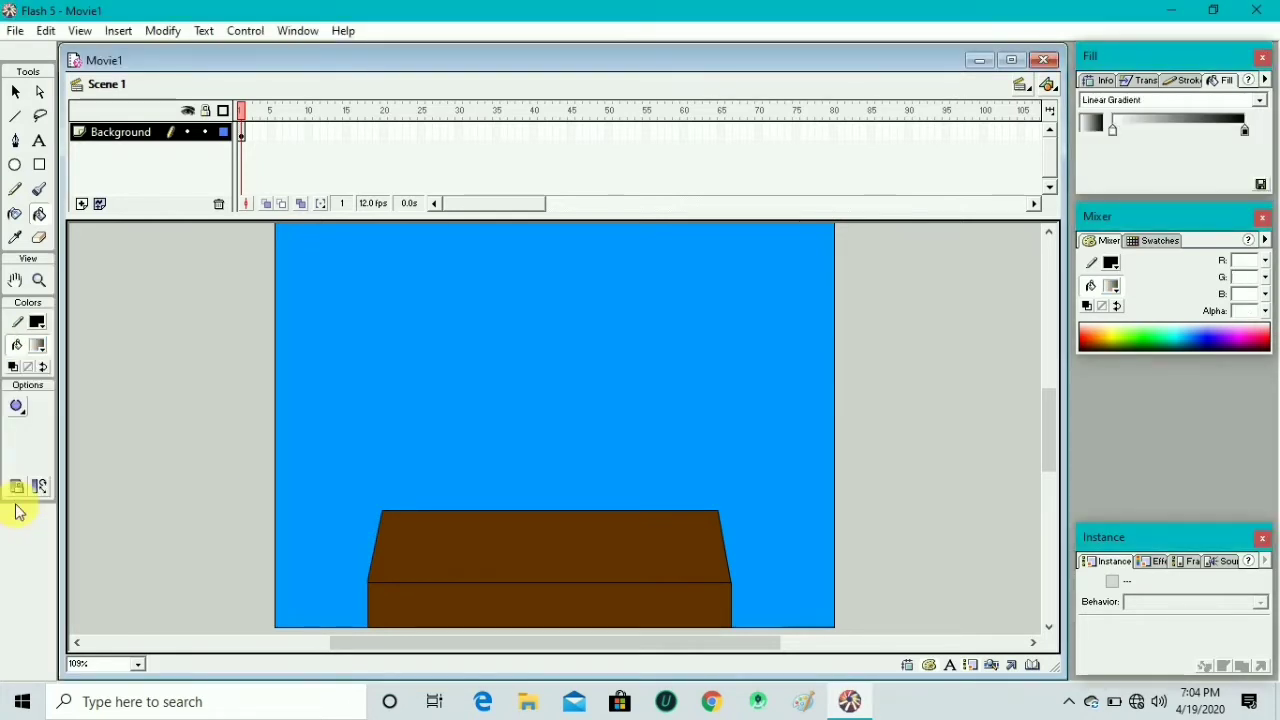
{"action": "left_click", "coordinate": [37, 322]}
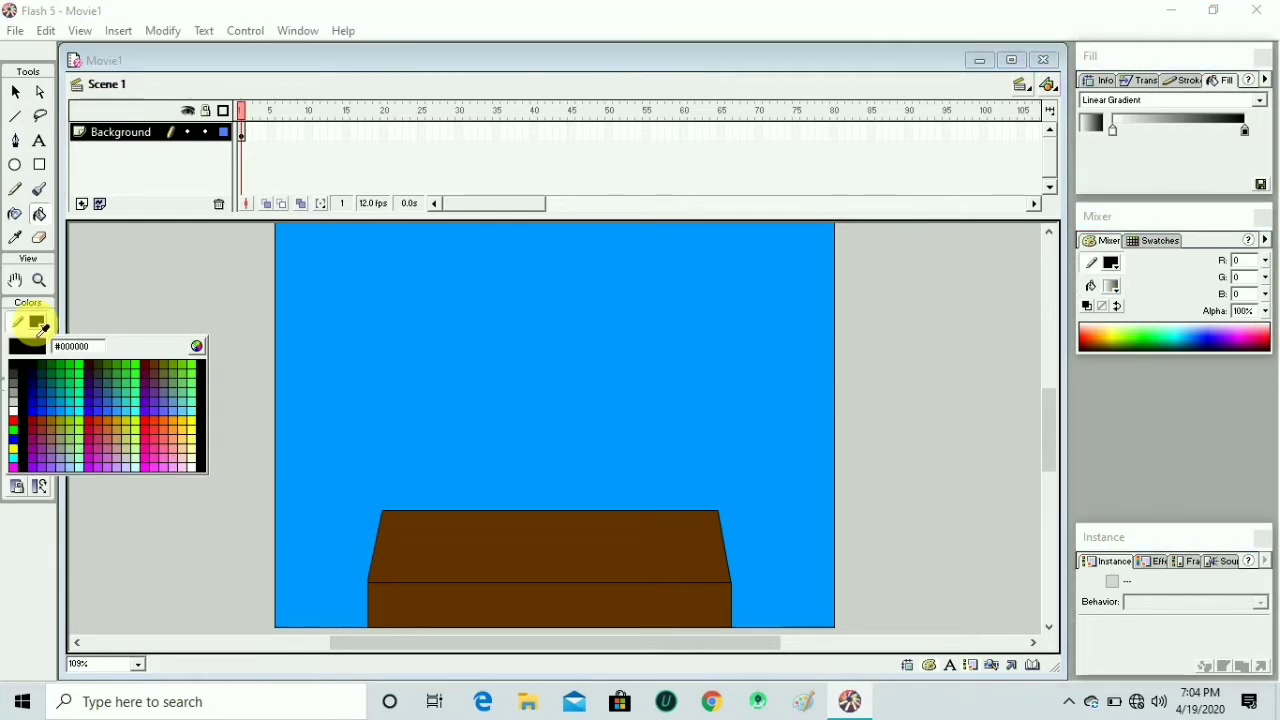
{"action": "left_click", "coordinate": [162, 367]}
{"action": "left_click", "coordinate": [430, 540]}
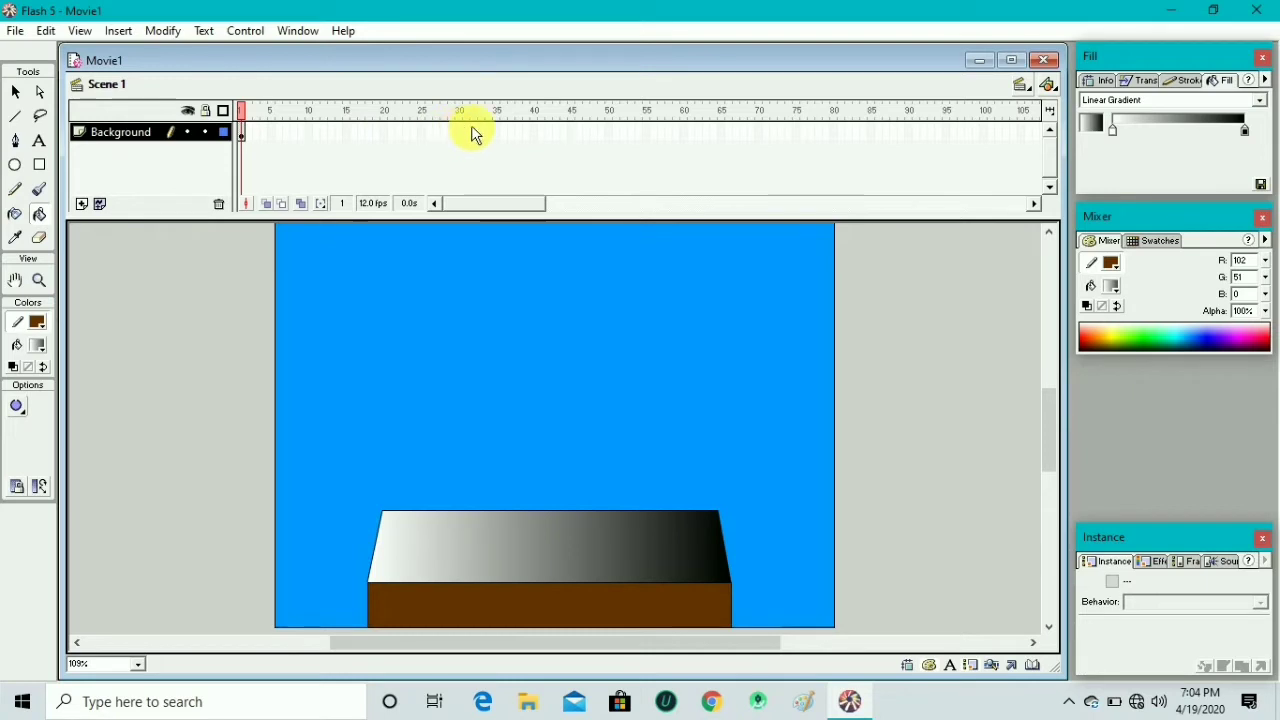
{"action": "left_click", "coordinate": [534, 132]}
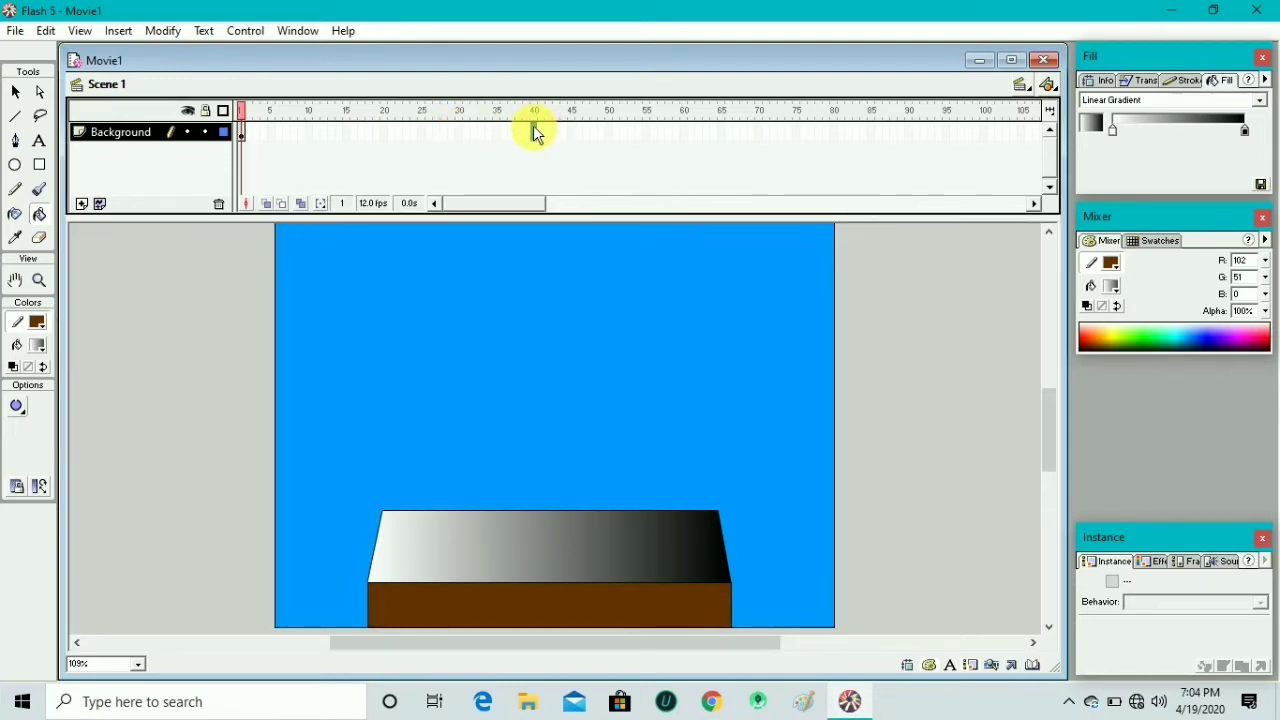
- Insert a keyframe at frame 50 of Background and add a new layer above it
{"action": "right_click", "coordinate": [608, 132]}
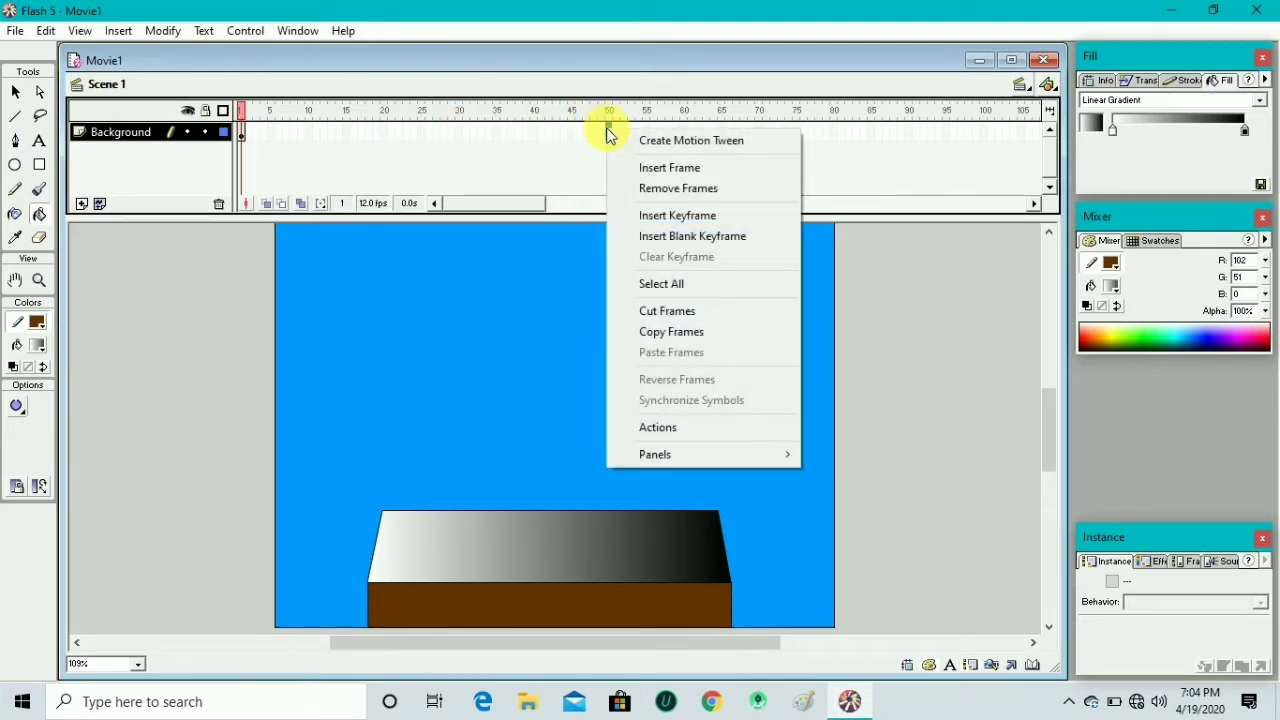
{"action": "left_click", "coordinate": [648, 222]}
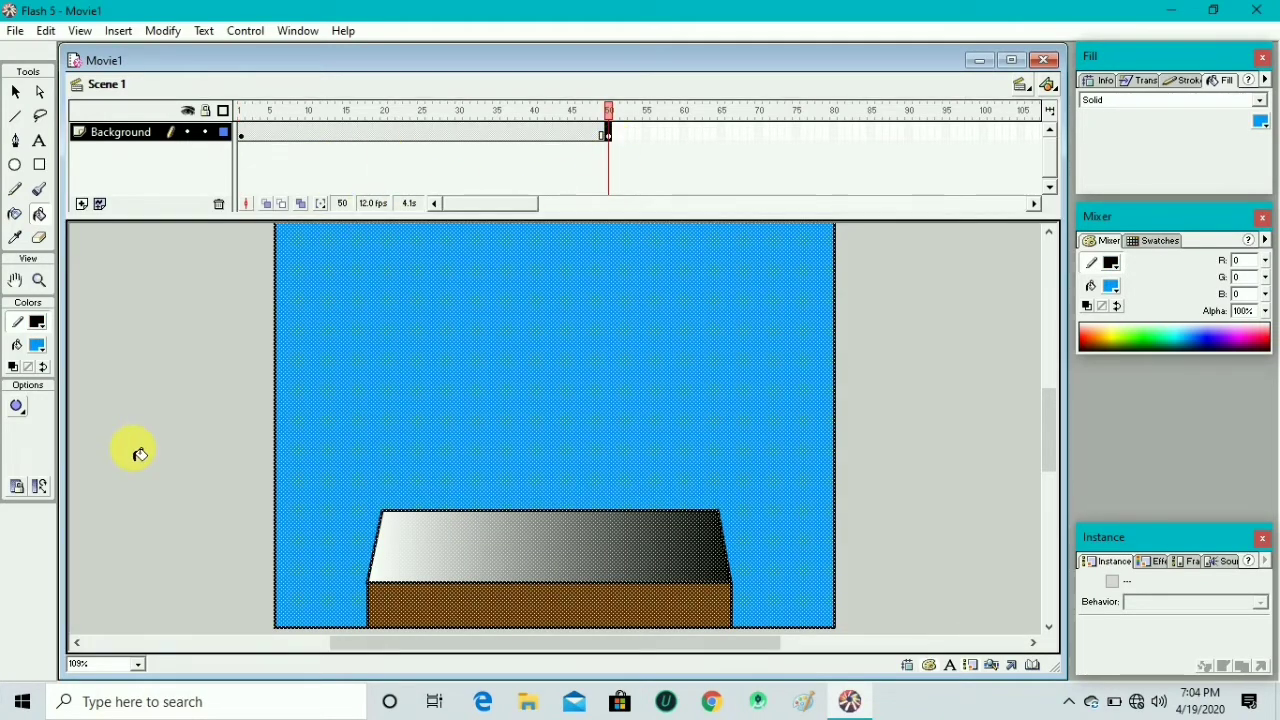
{"action": "left_click", "coordinate": [83, 205]}
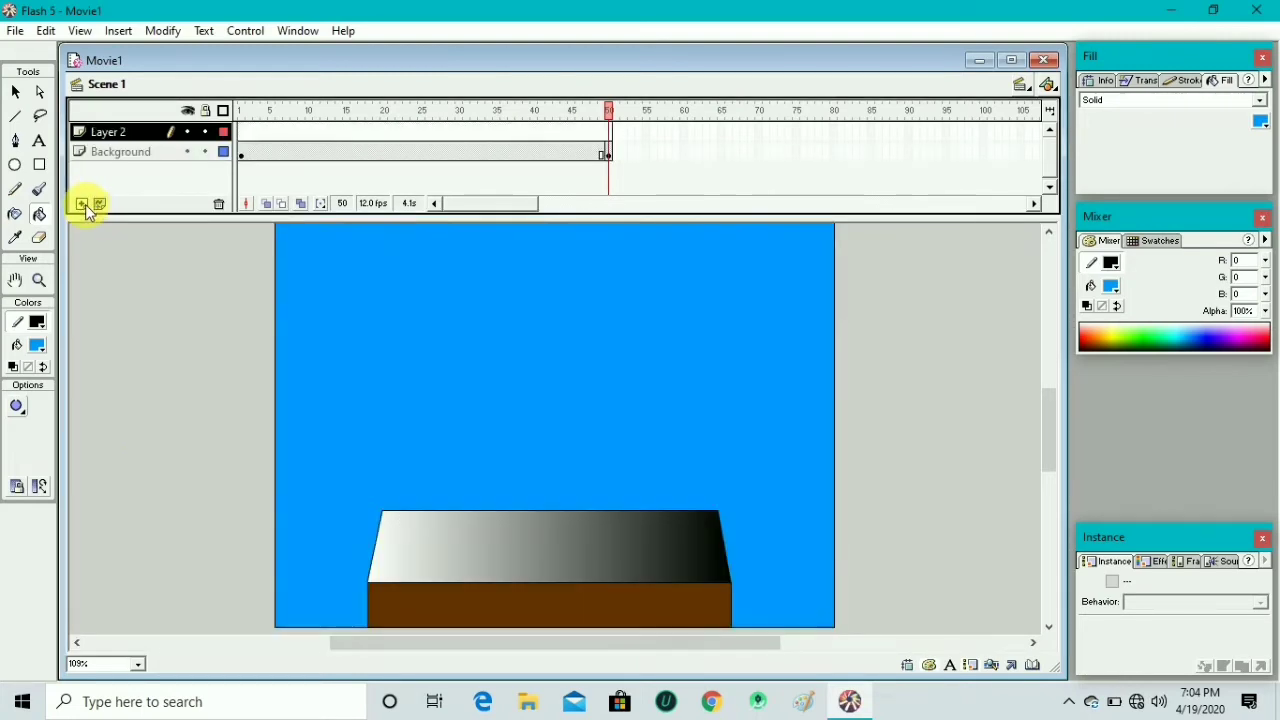
- Name the new layer 'text'
{"action": "double_click", "coordinate": [113, 133]}
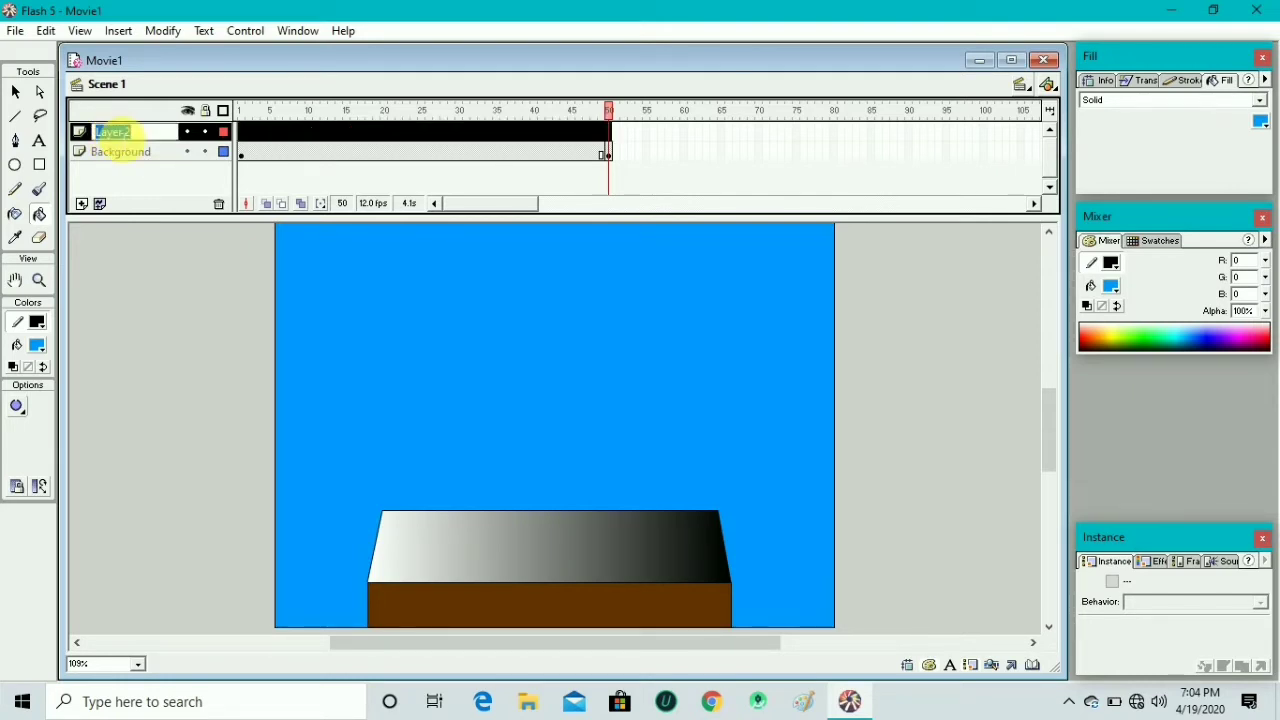
{"action": "type", "text": "text"}
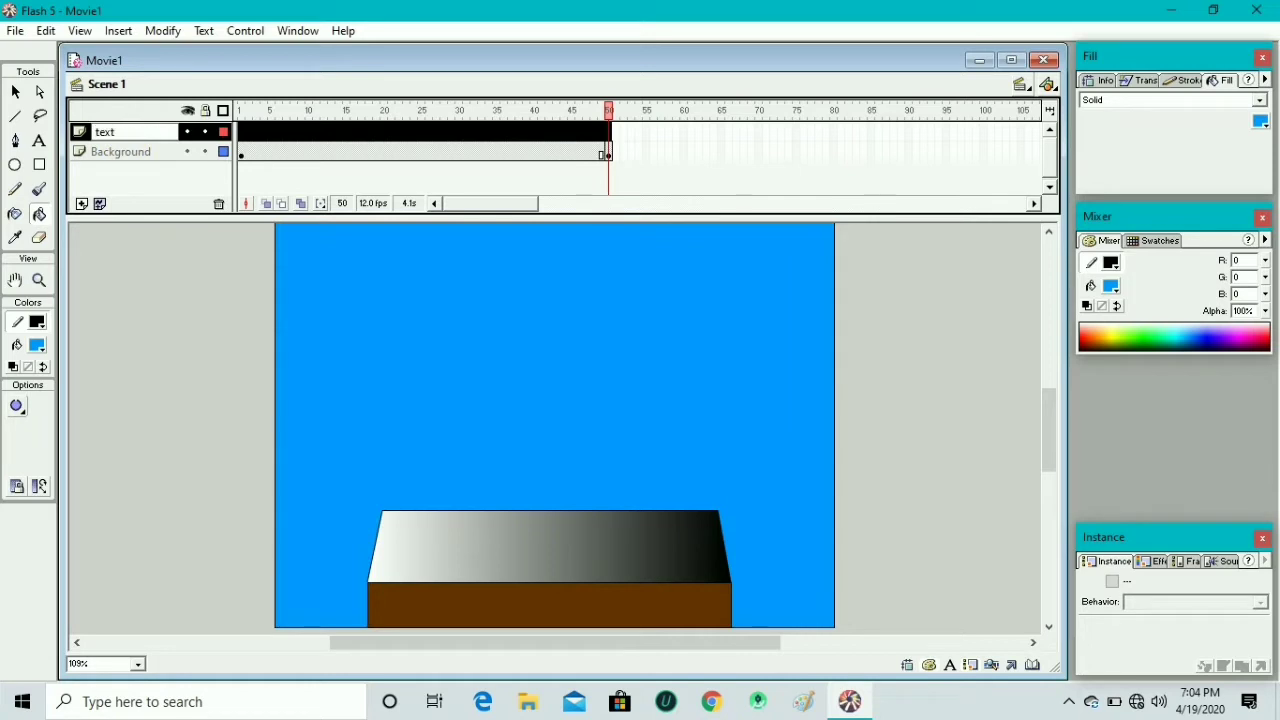
{"action": "left_click", "coordinate": [116, 138]}
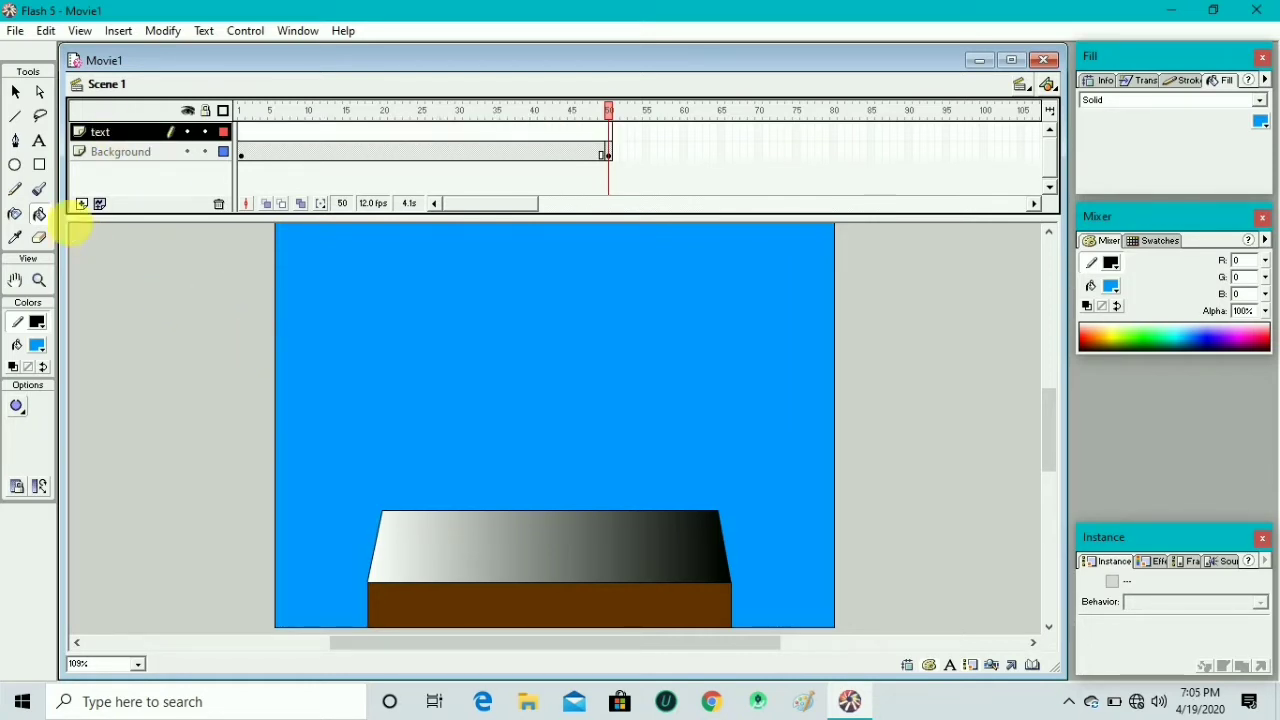
{"action": "left_click", "coordinate": [37, 144]}
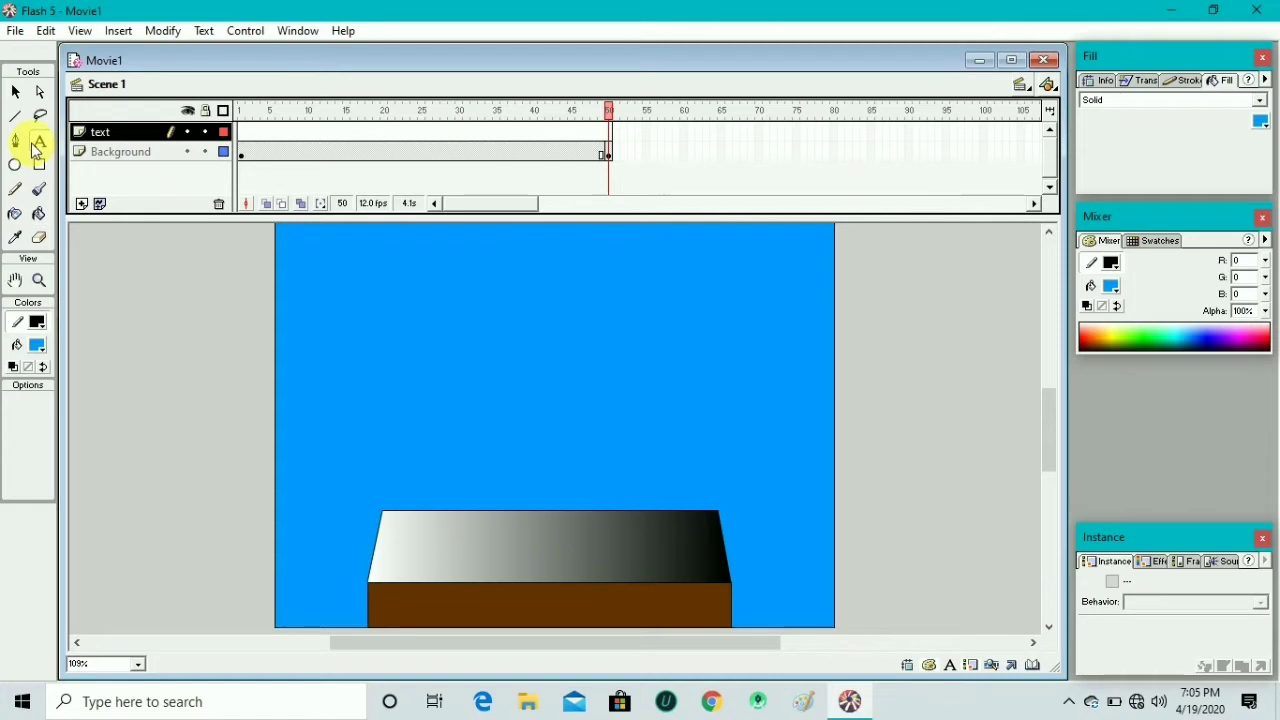
- On frame 1, draw a text box near the stage's top-left and narrow it
{"action": "left_click", "coordinate": [240, 131]}
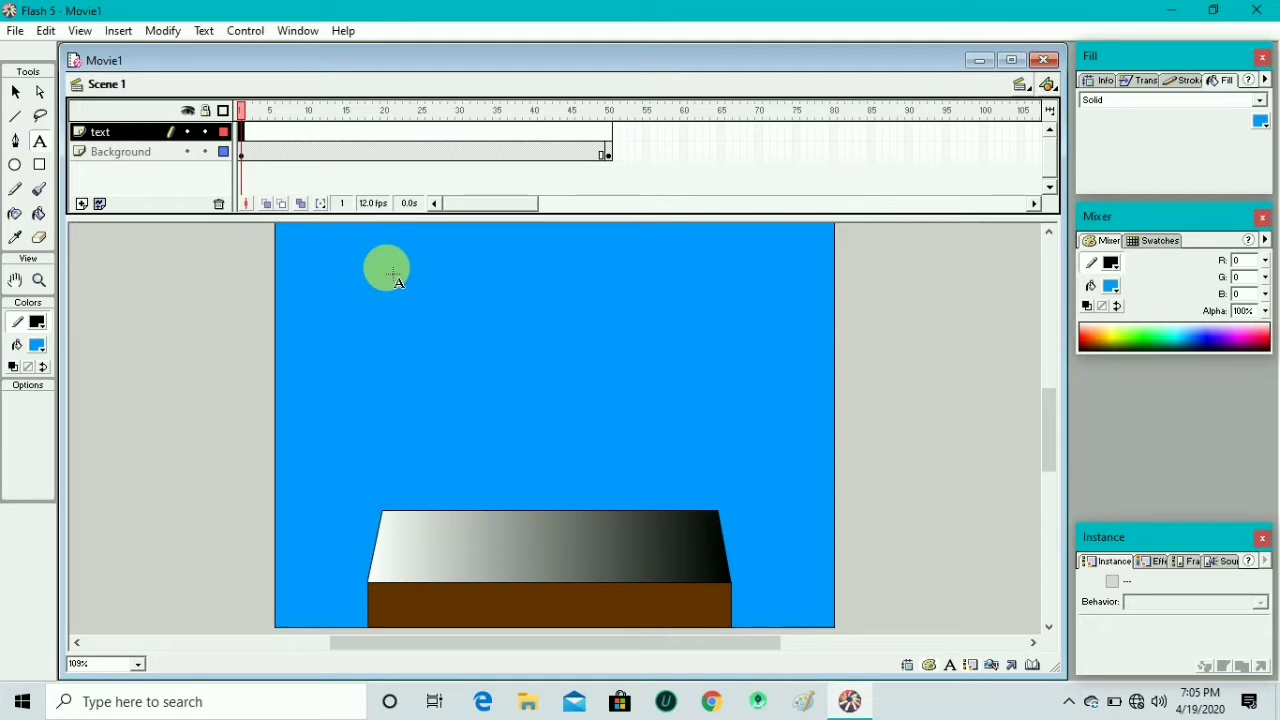
{"action": "left_click_drag", "start_coordinate": [390, 272], "coordinate": [693, 383]}
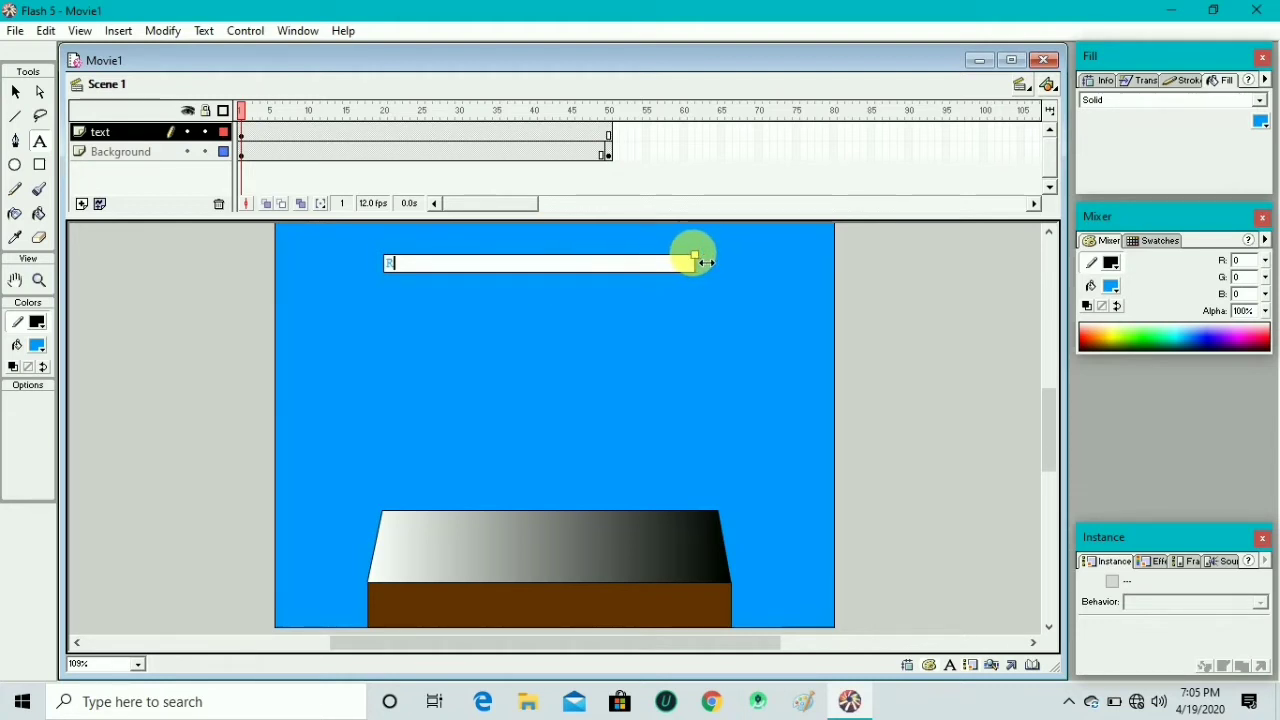
{"action": "left_click_drag", "start_coordinate": [700, 260], "coordinate": [386, 260]}
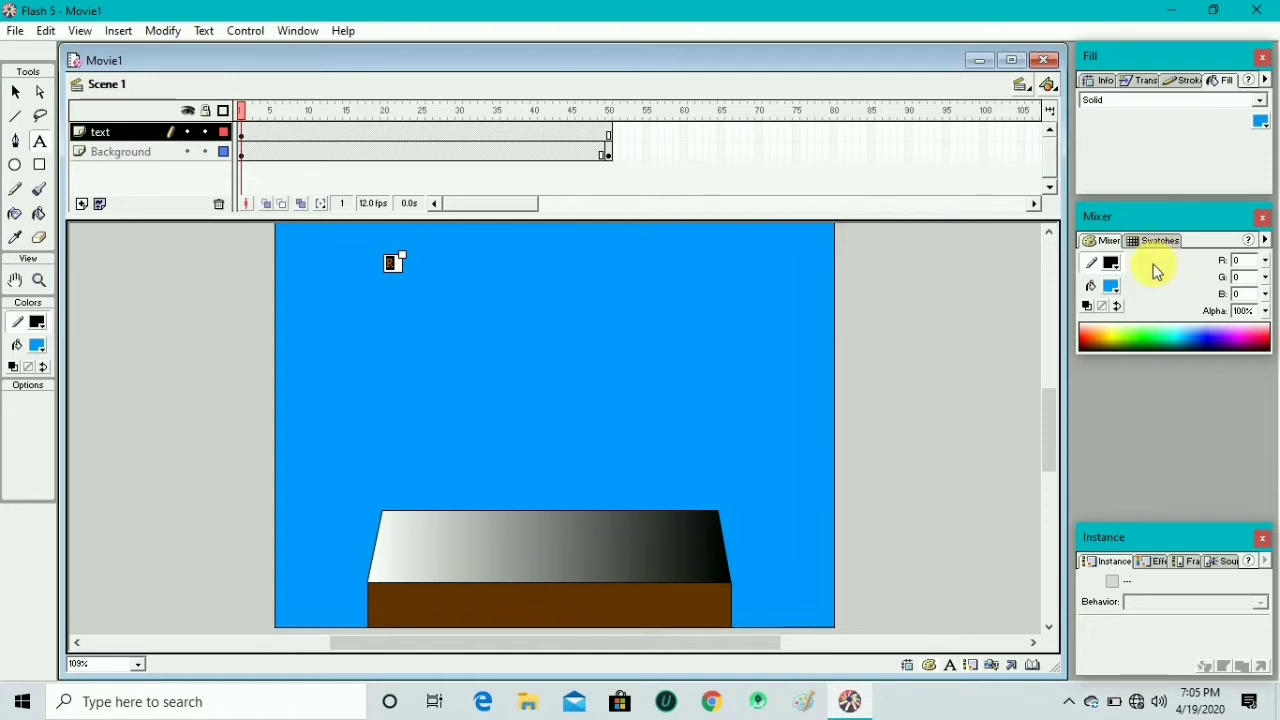
- Set the R's font size to 37 in the Character panel and widen its box
{"action": "left_click", "coordinate": [950, 666]}
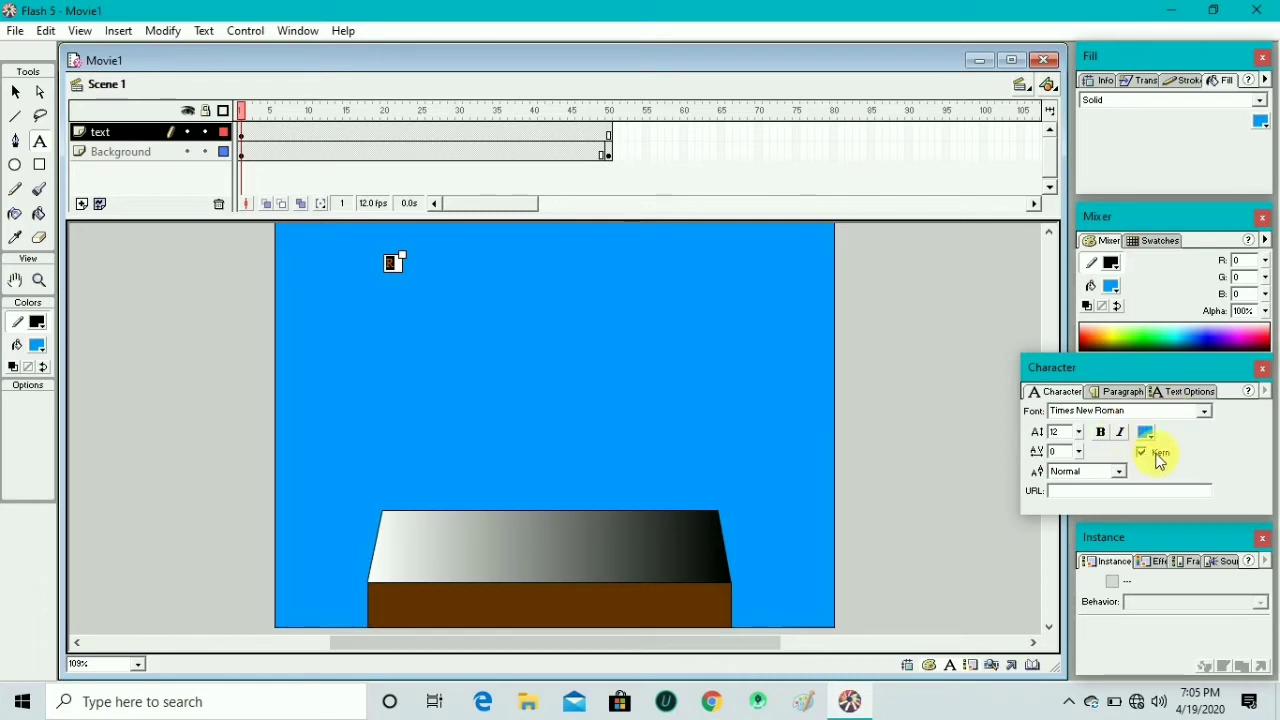
{"action": "left_click", "coordinate": [1078, 432]}
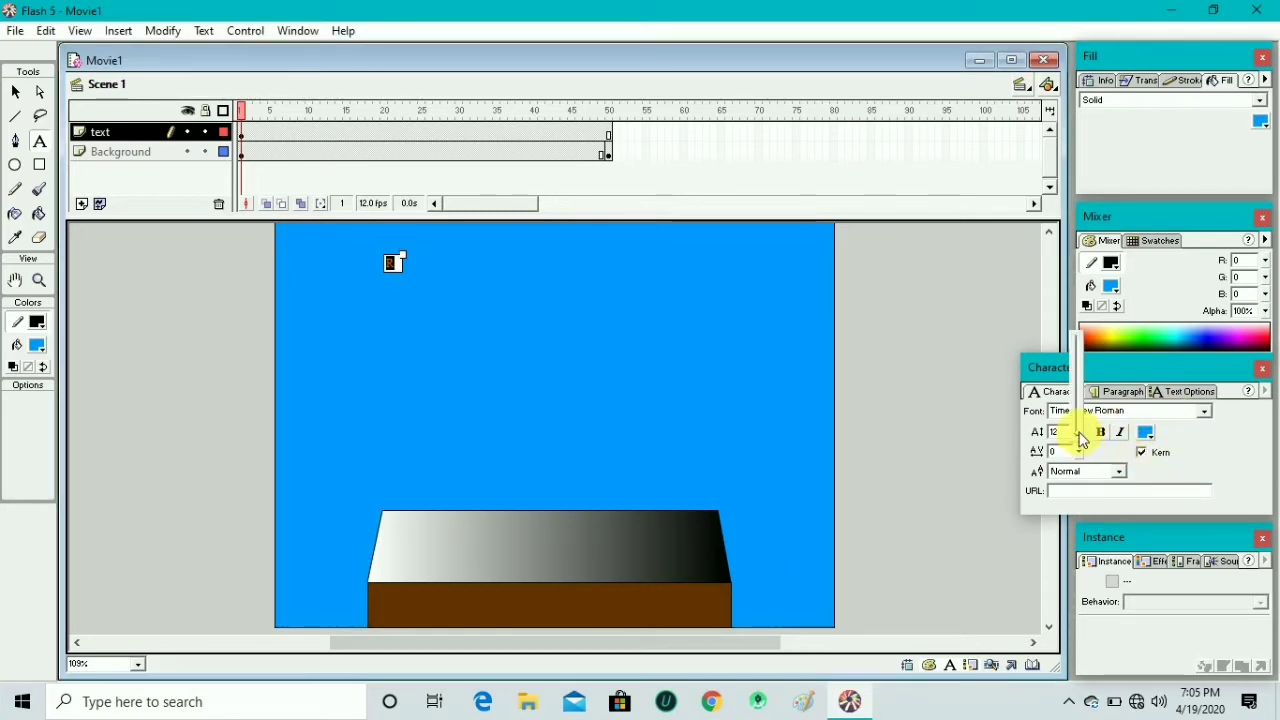
{"action": "left_click_drag", "start_coordinate": [1080, 437], "coordinate": [1068, 399]}
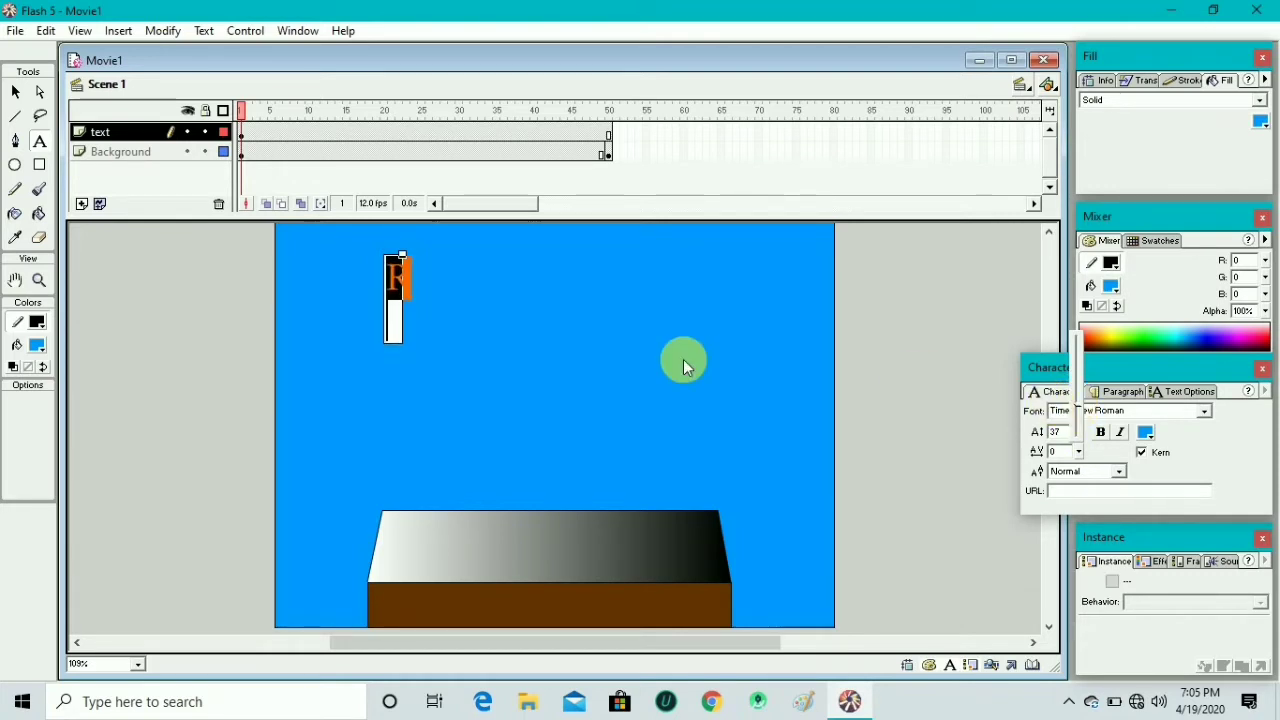
{"action": "left_click", "coordinate": [414, 262]}
{"action": "left_click_drag", "start_coordinate": [414, 262], "coordinate": [440, 260]}
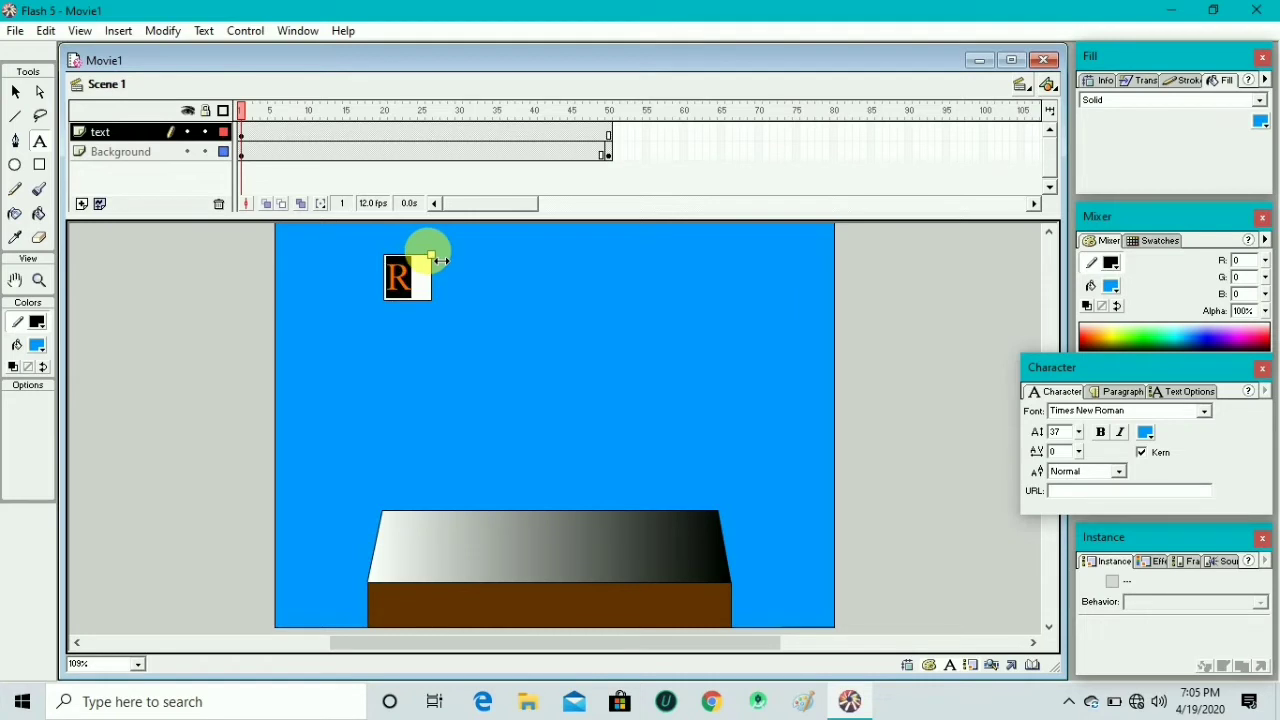
- Colour the letter R purple (#990066)
{"action": "left_click", "coordinate": [430, 280]}
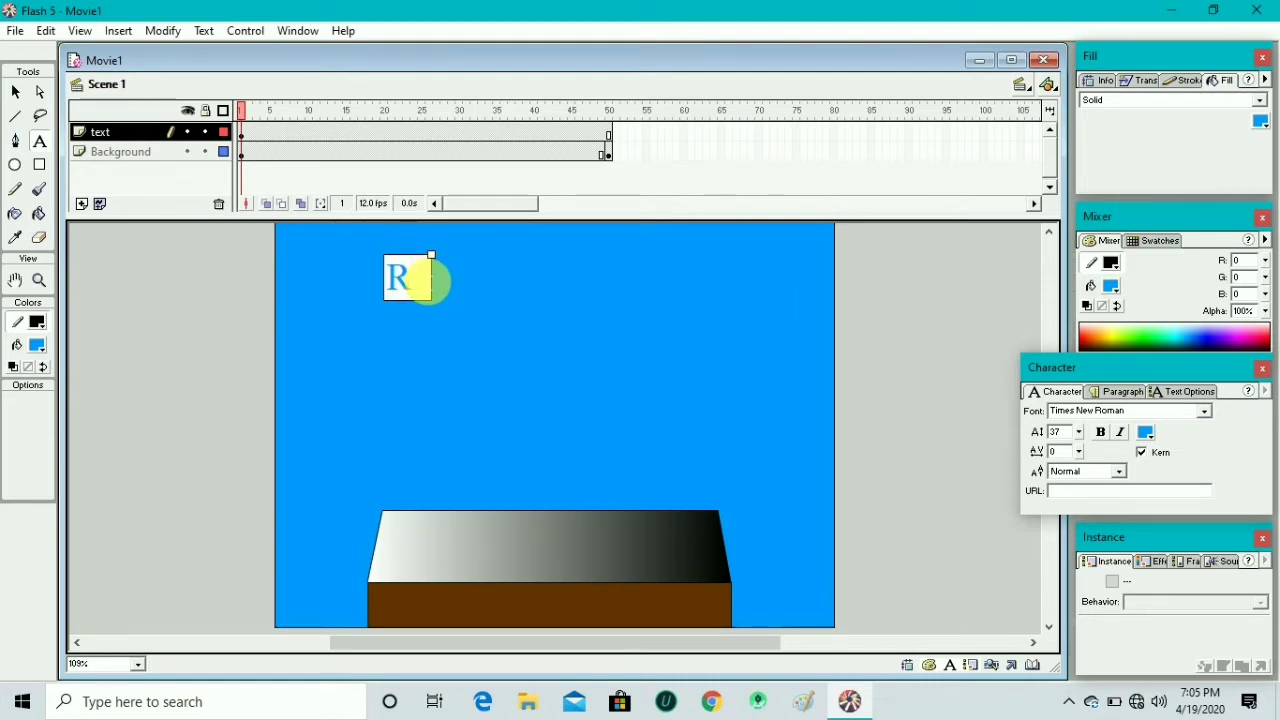
{"action": "left_click_drag", "start_coordinate": [430, 280], "coordinate": [399, 281]}
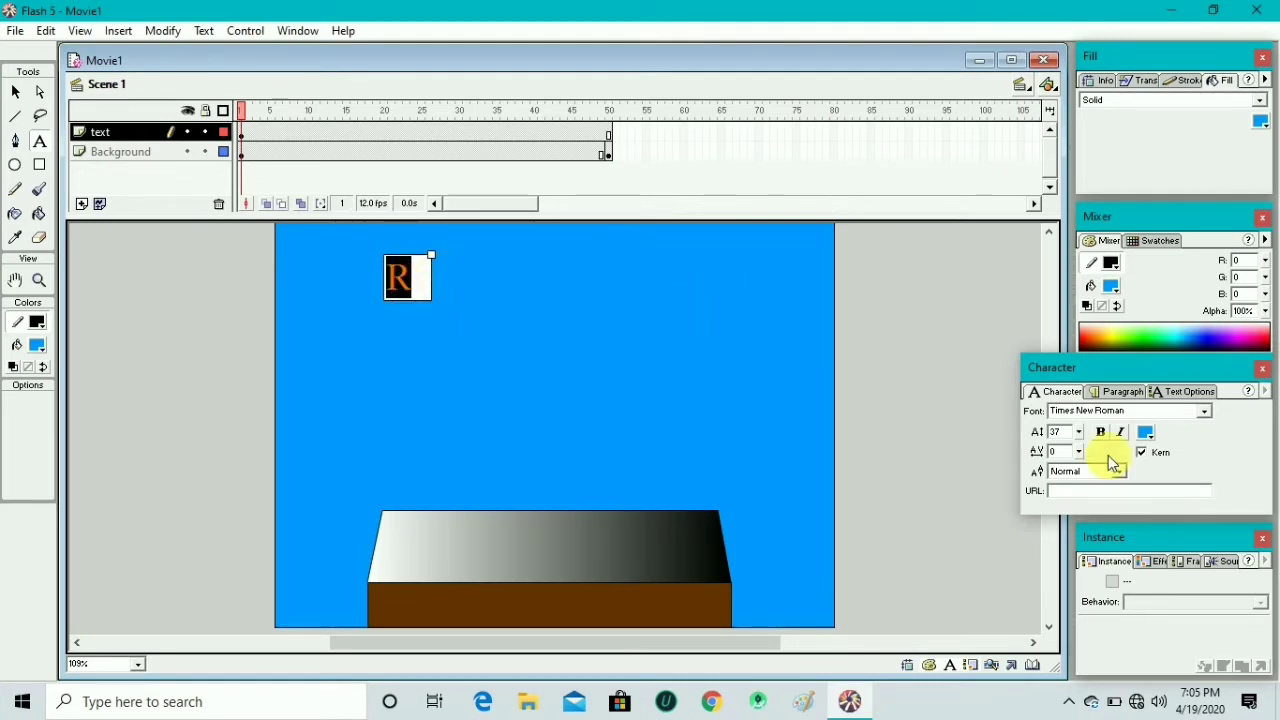
{"action": "left_click", "coordinate": [1145, 432]}
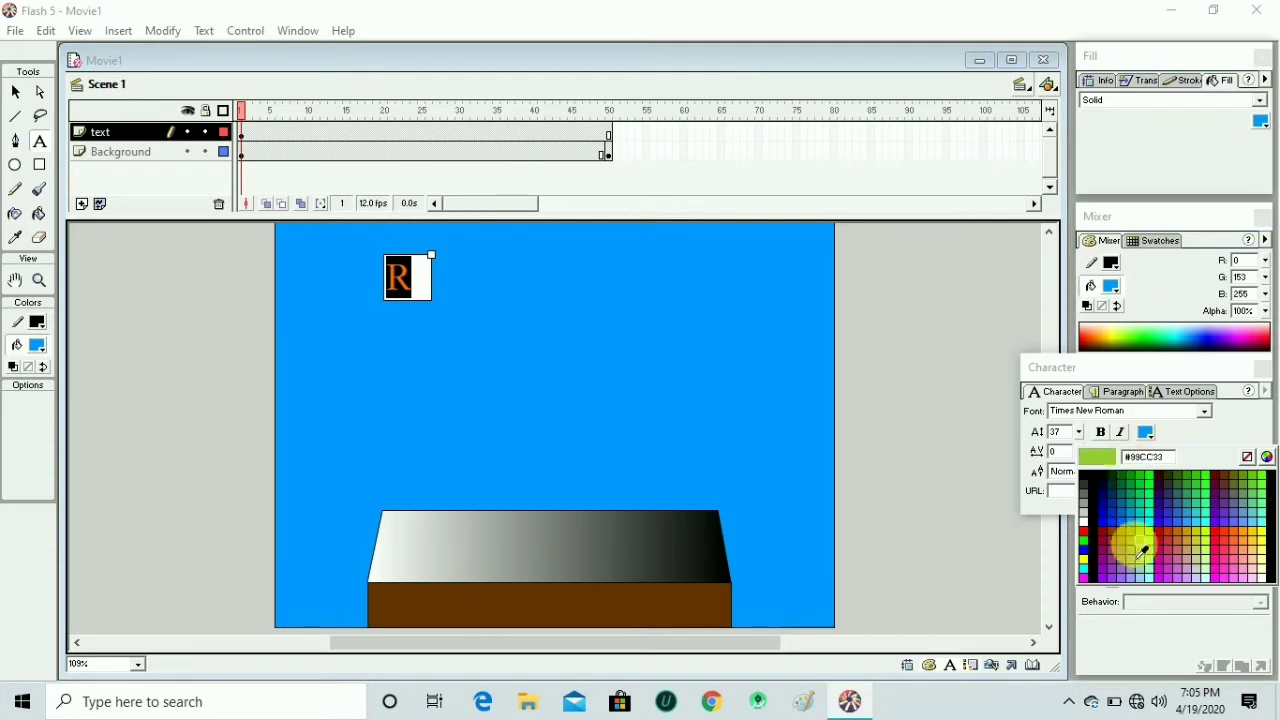
{"action": "left_click", "coordinate": [1110, 550]}
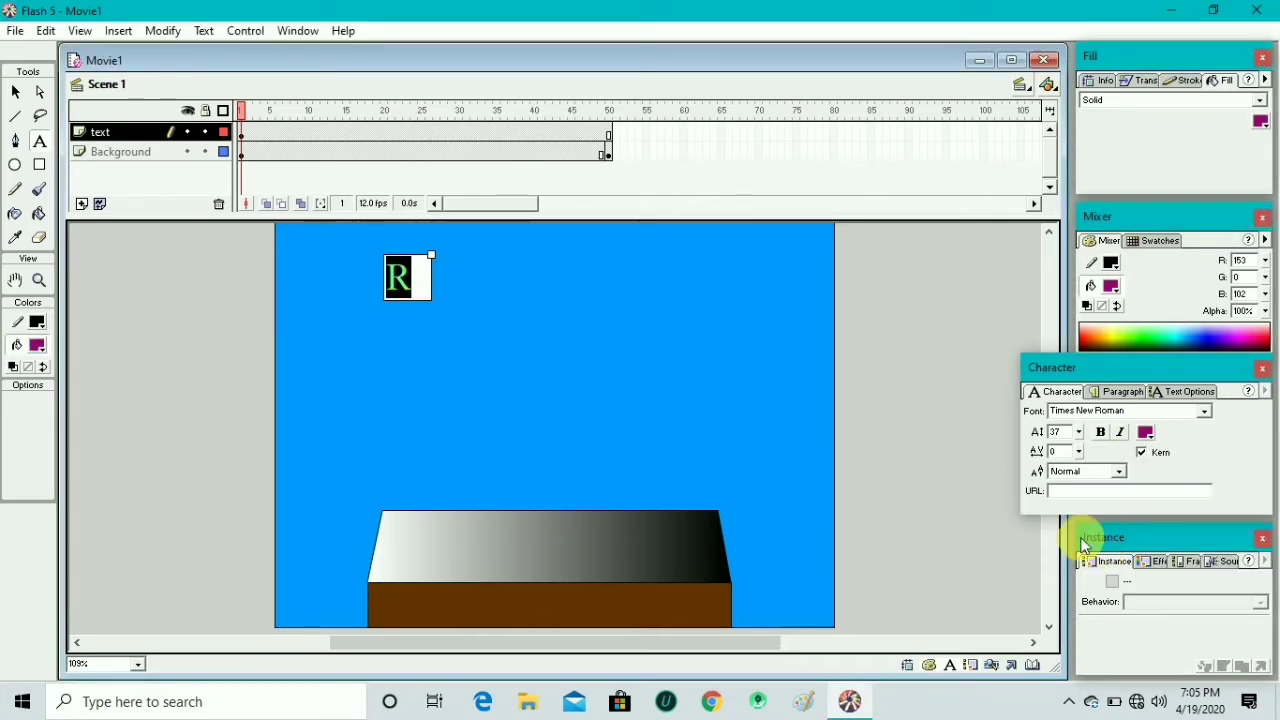
{"action": "left_click", "coordinate": [420, 281]}
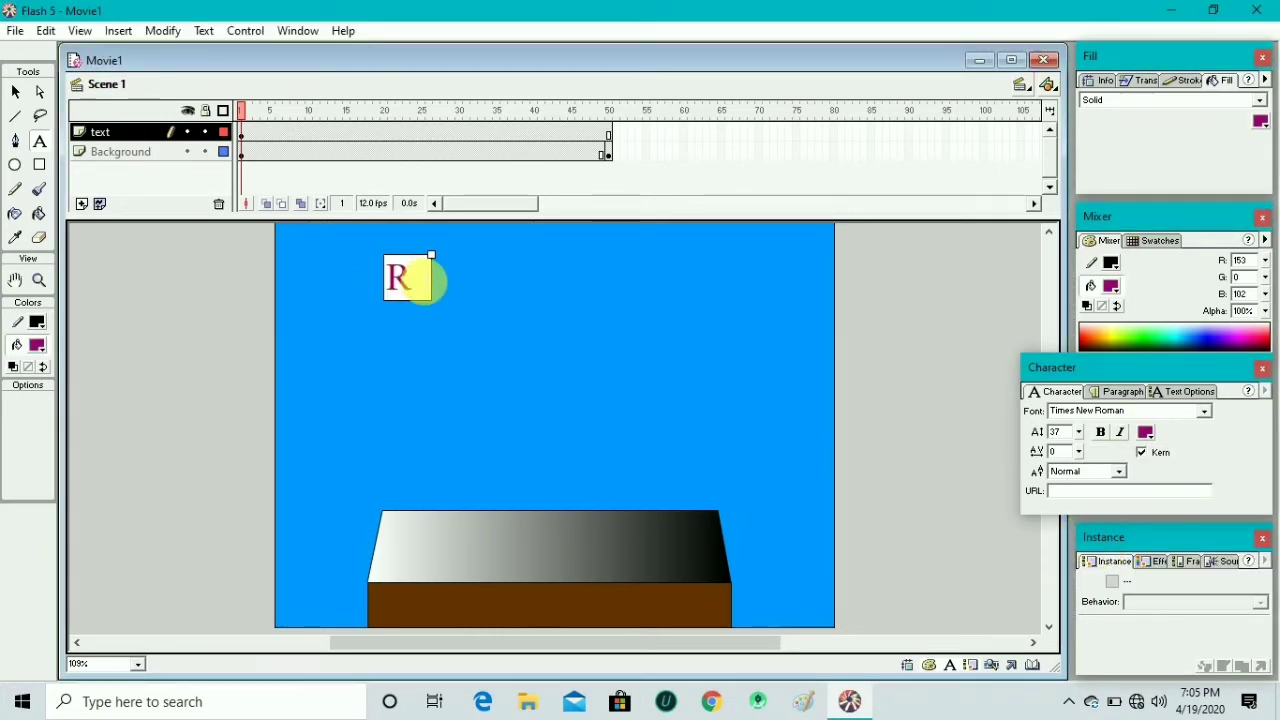
- Apply the Tw Cen MT Condensed Extra Bold font to the letter R
{"action": "left_click_drag", "start_coordinate": [425, 280], "coordinate": [388, 278]}
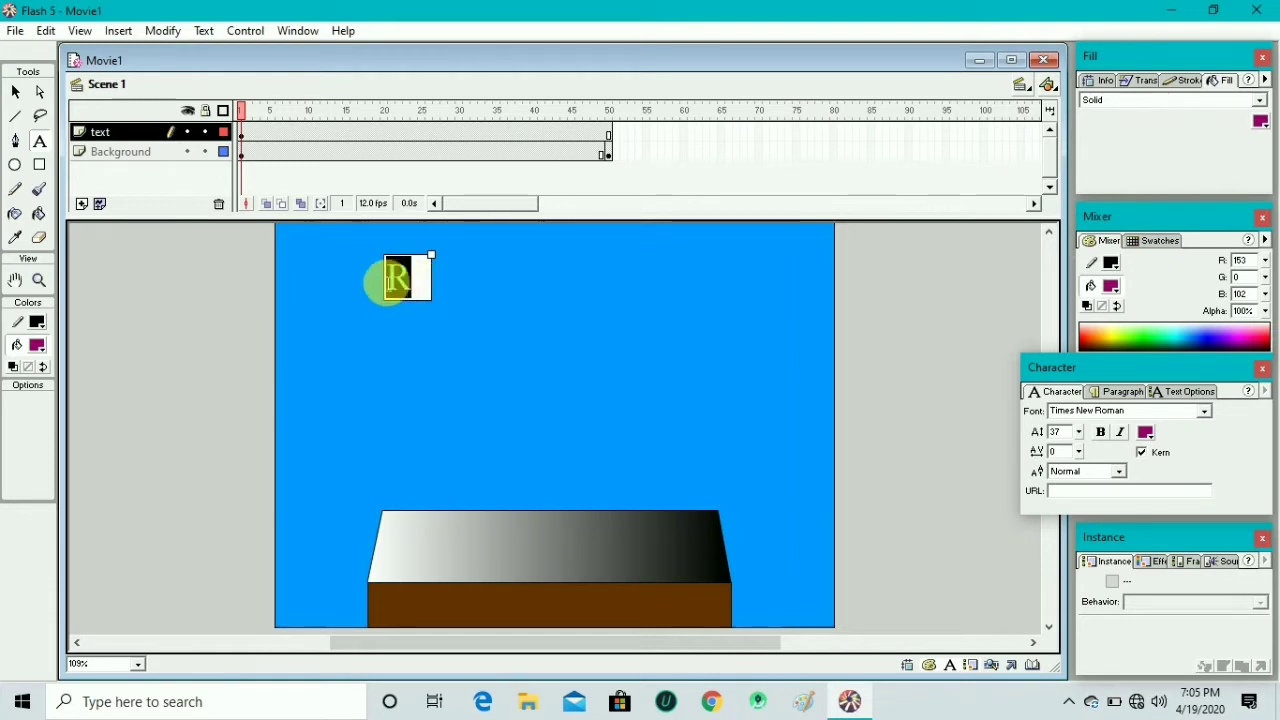
{"action": "left_click", "coordinate": [1206, 416]}
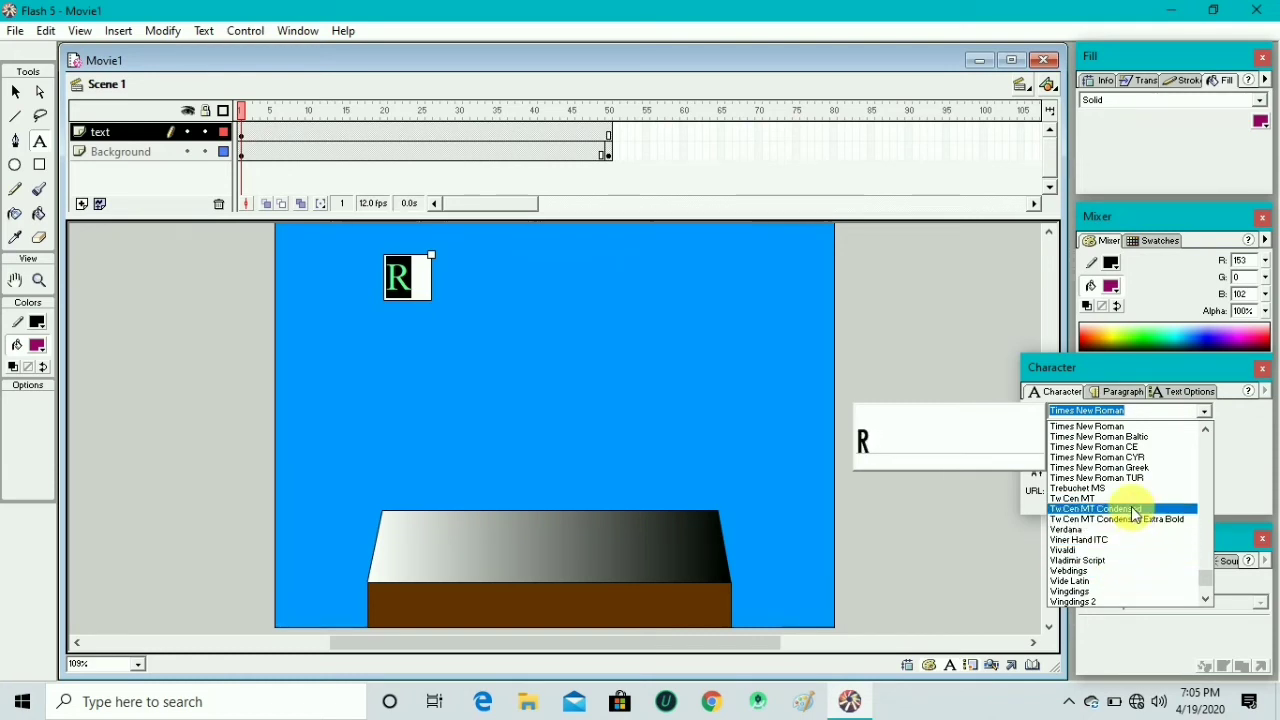
{"action": "left_click", "coordinate": [1133, 520]}
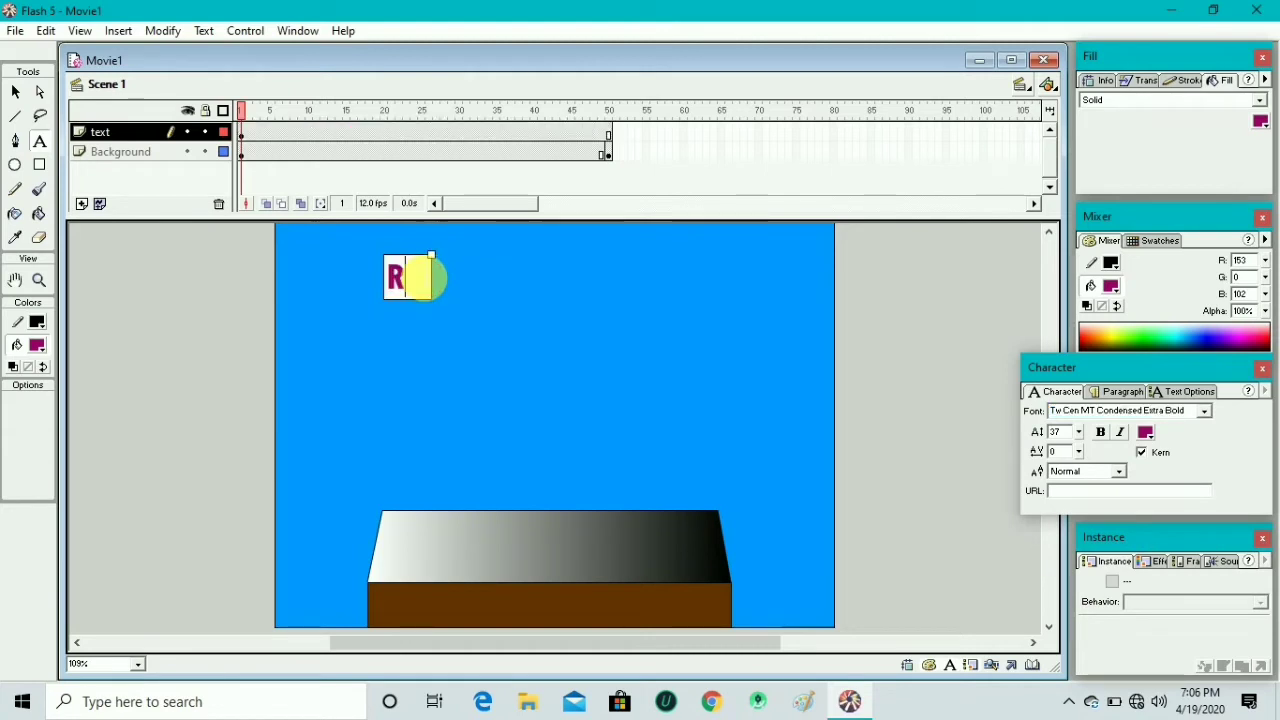
- Add I, S, H, A and V as separate text boxes to the right of R
{"action": "left_click", "coordinate": [455, 290]}
{"action": "left_click", "coordinate": [428, 280]}
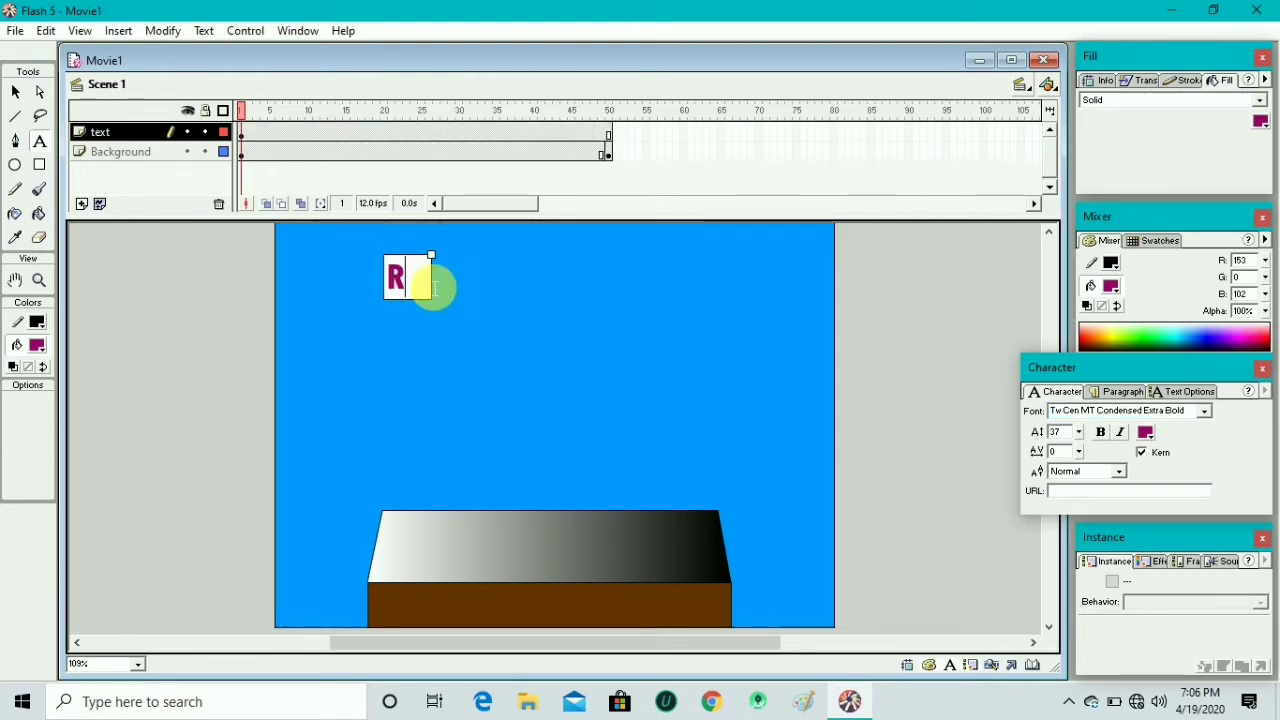
{"action": "left_click", "coordinate": [443, 277]}
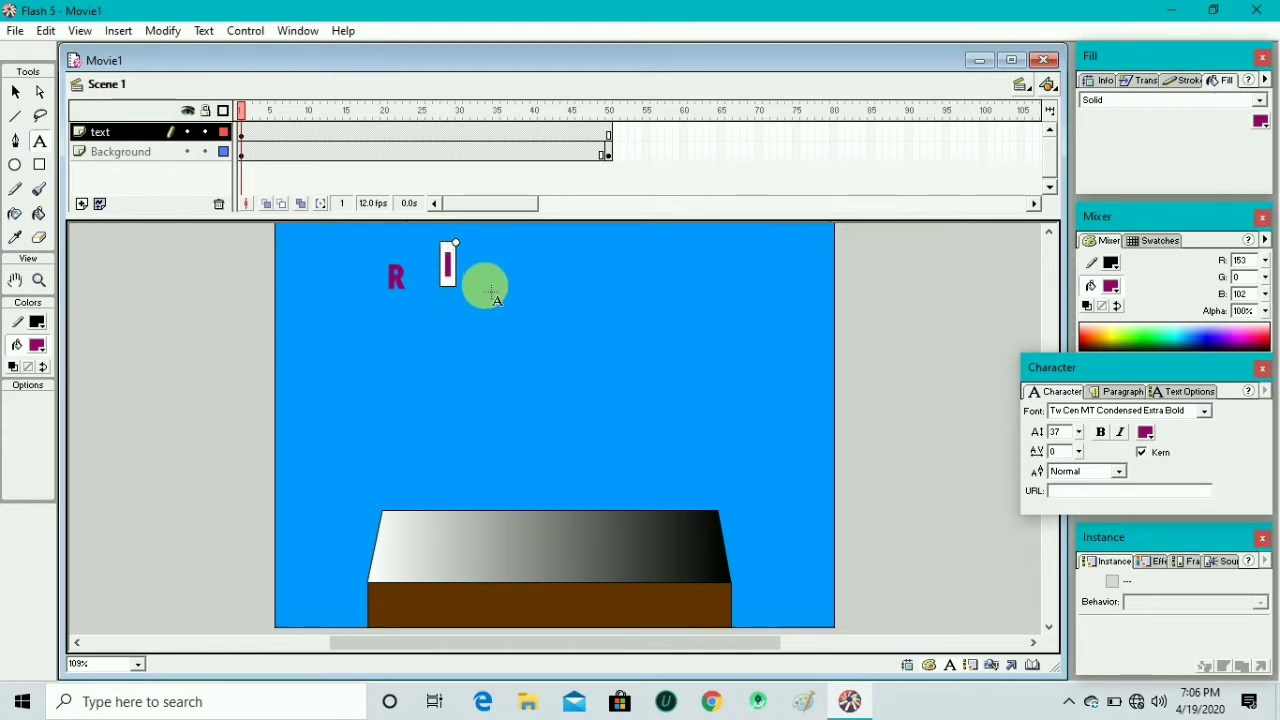
{"action": "type", "text": "S"}
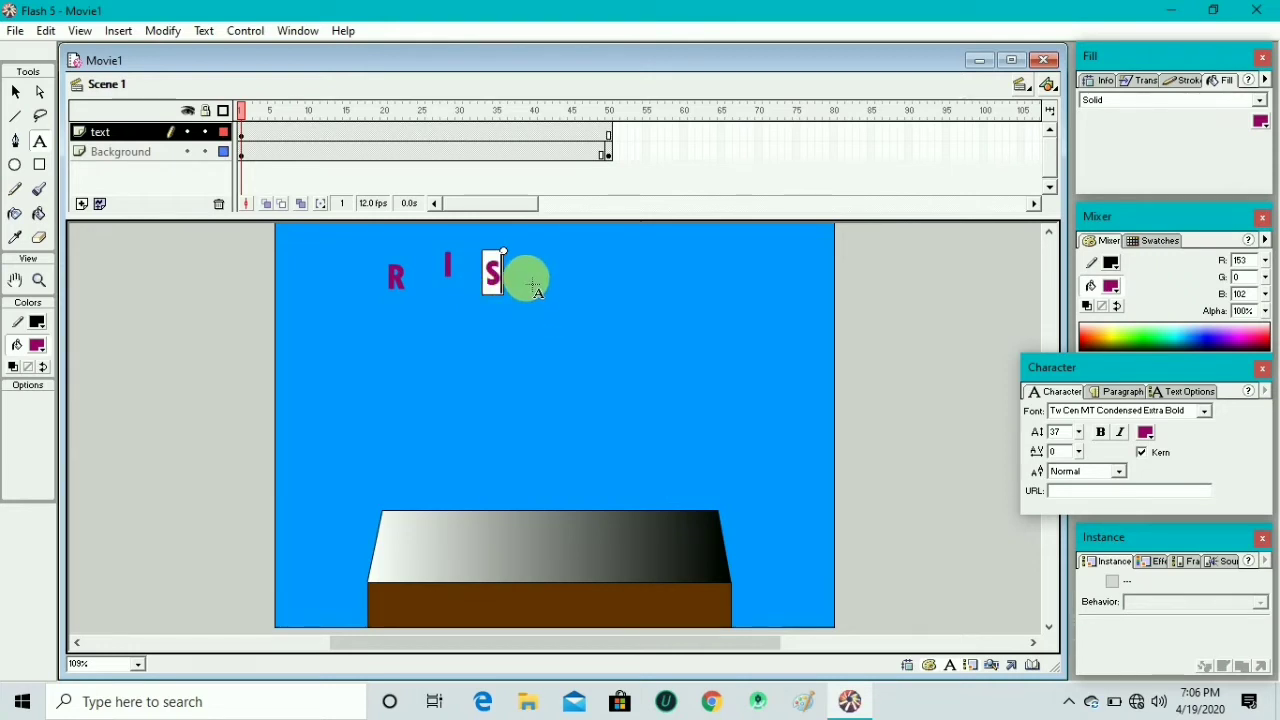
{"action": "left_click", "coordinate": [535, 288]}
{"action": "type", "text": "H"}
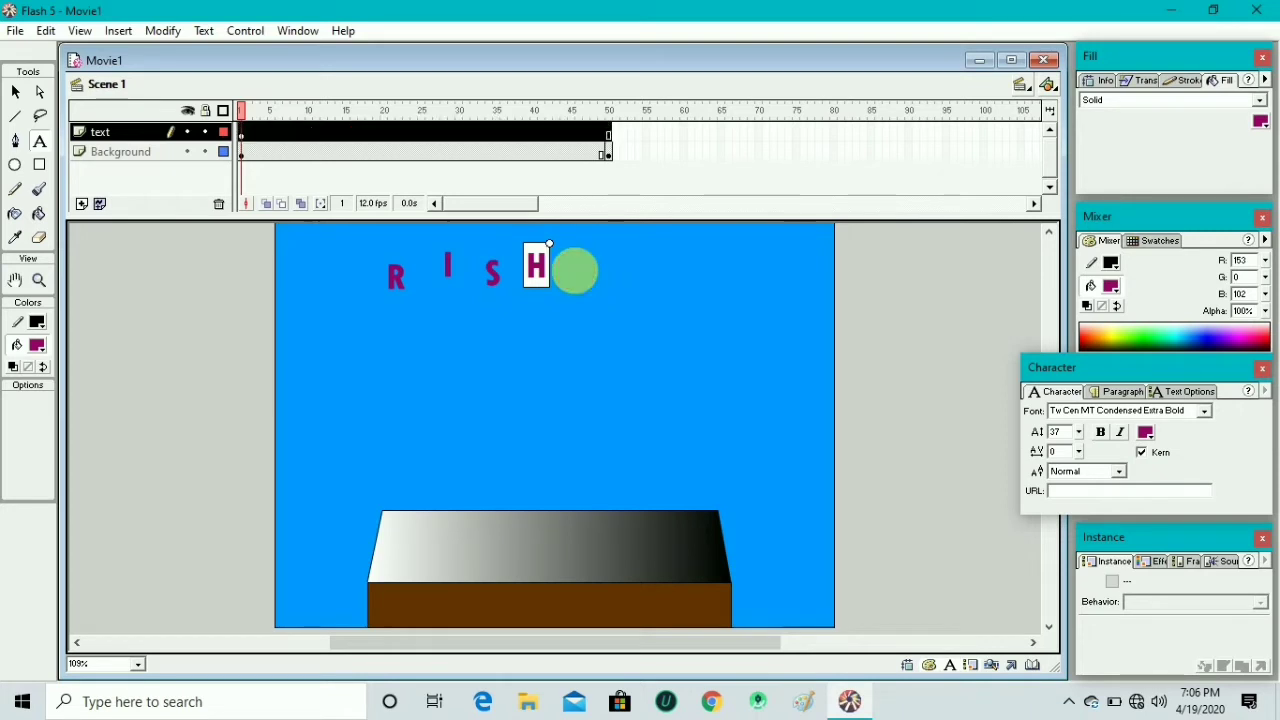
{"action": "left_click", "coordinate": [595, 296]}
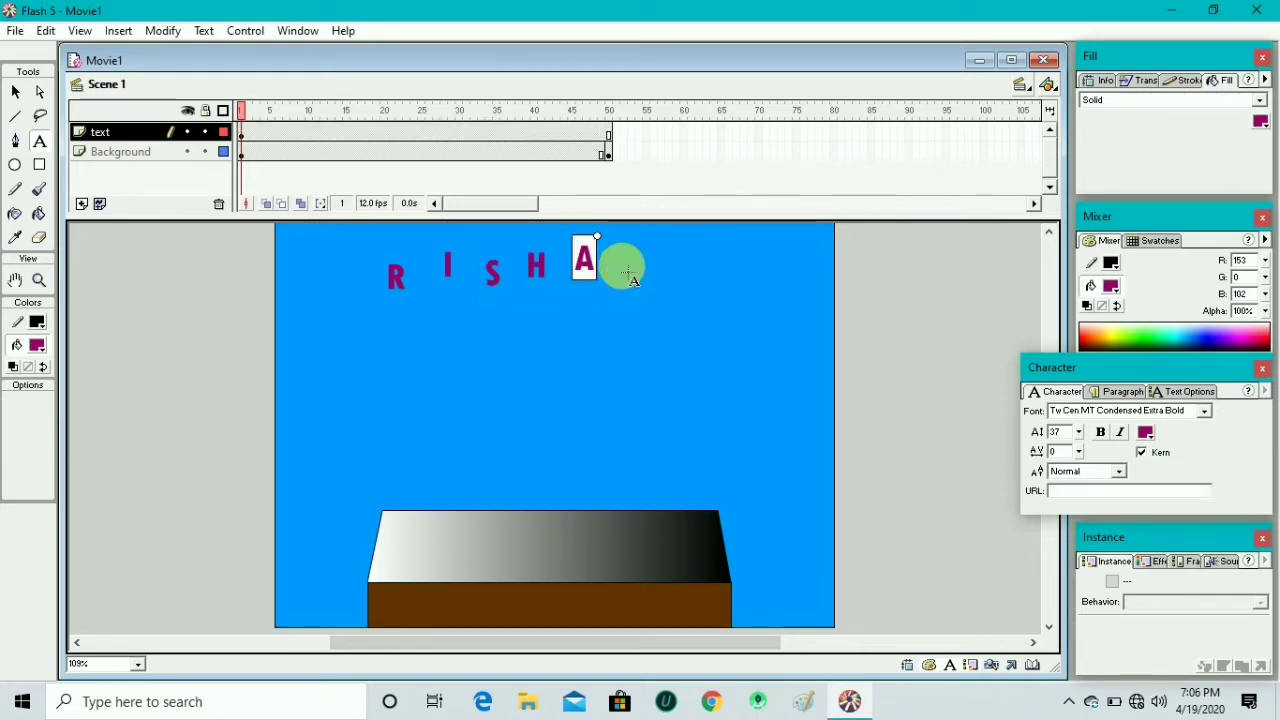
{"action": "left_click", "coordinate": [632, 285]}
{"action": "type", "text": "V"}
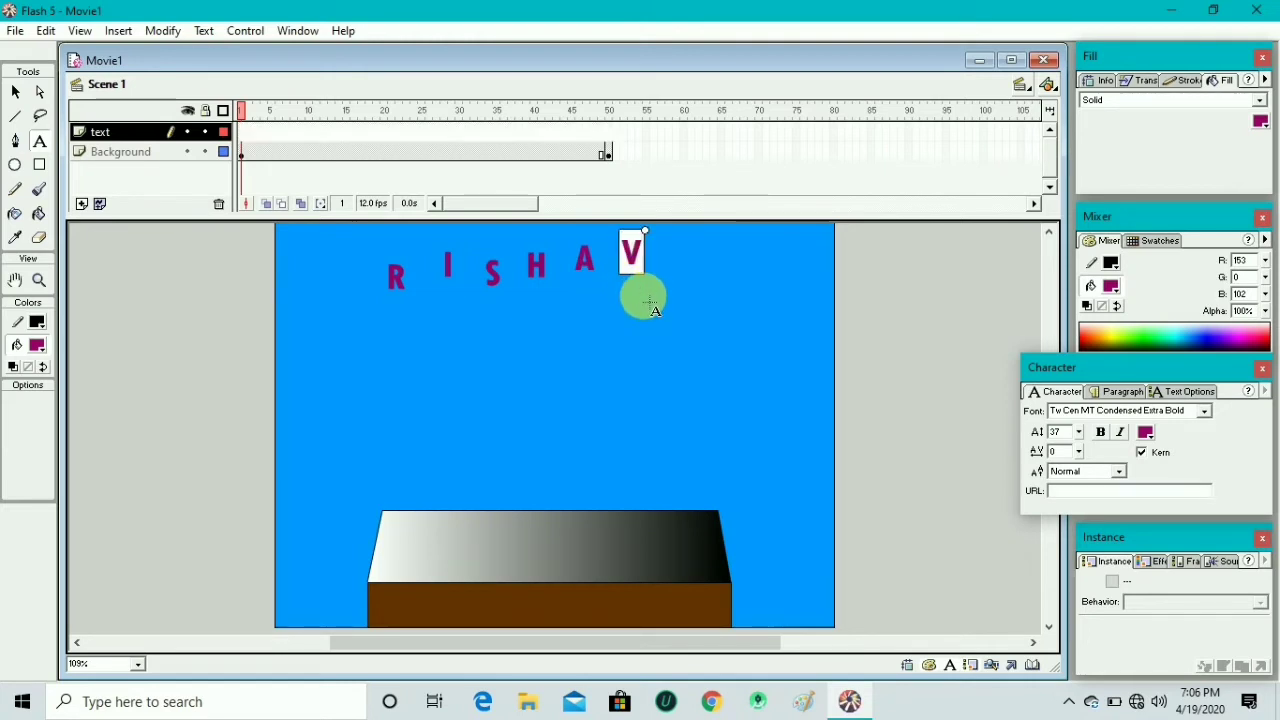
{"action": "left_click", "coordinate": [256, 180]}
{"action": "left_click", "coordinate": [38, 93]}
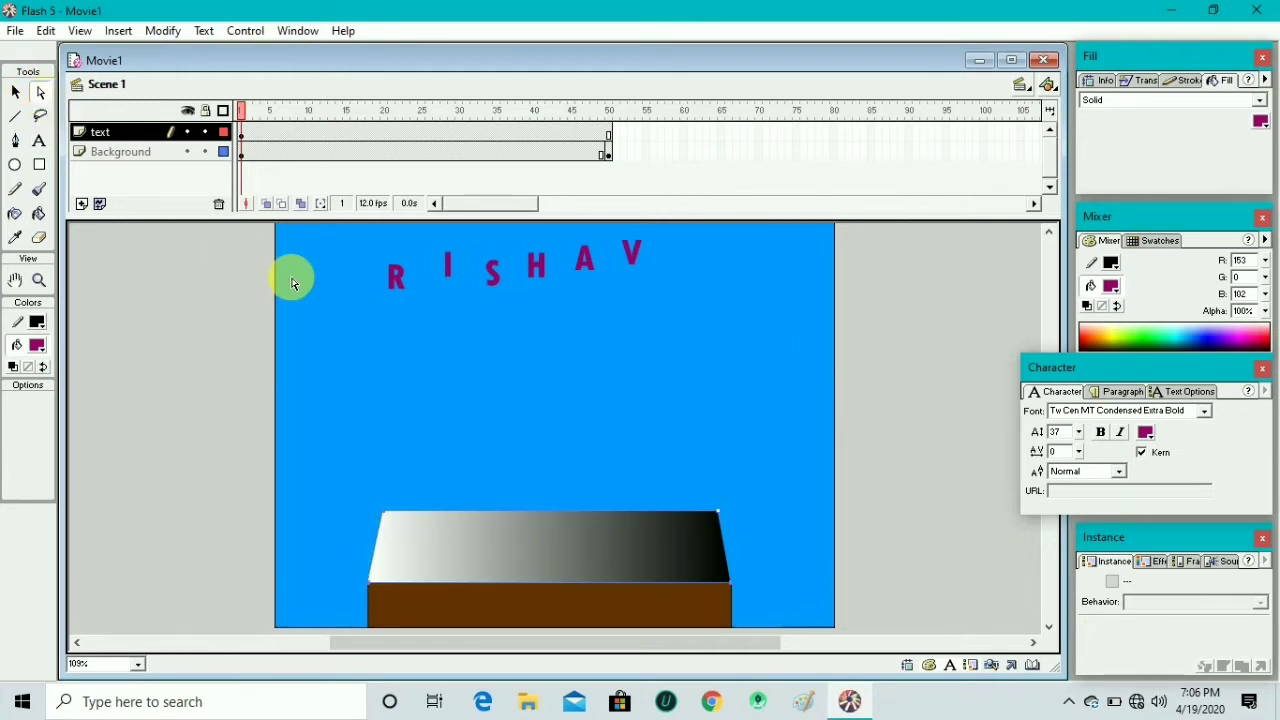
- Move R slightly down-right and place I in line beside it
{"action": "left_click", "coordinate": [396, 290]}
{"action": "left_click", "coordinate": [398, 290]}
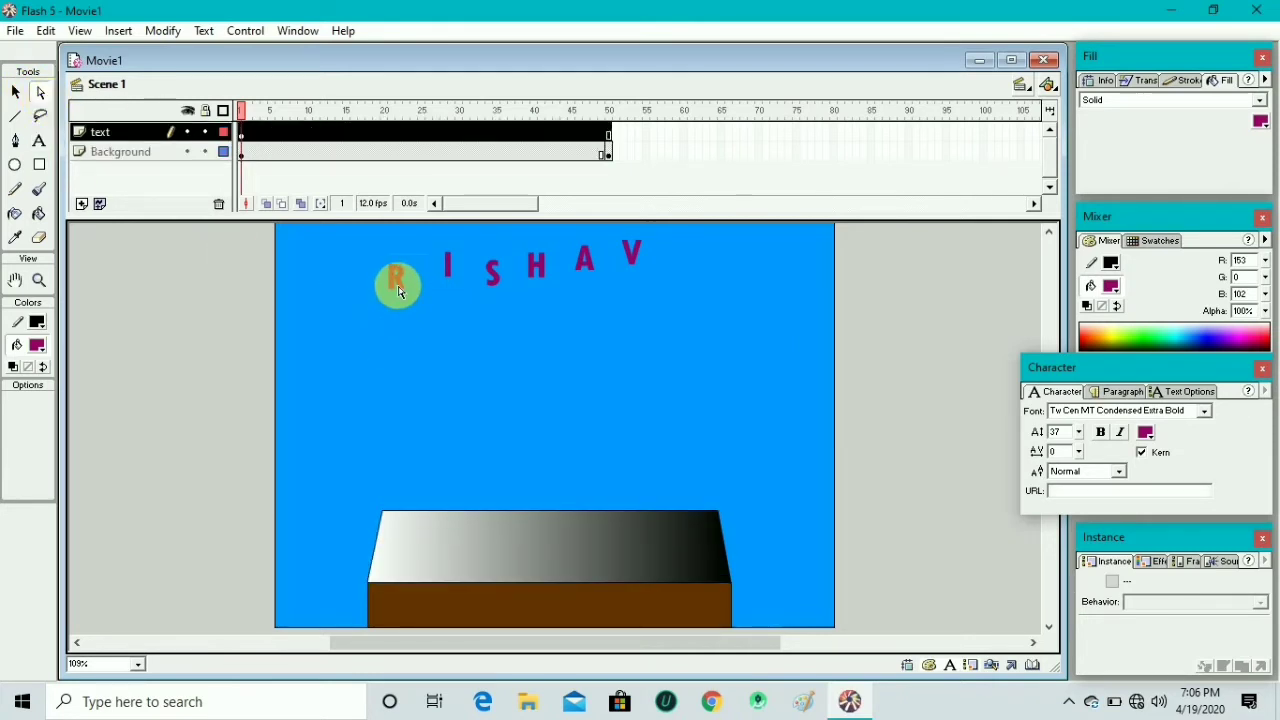
{"action": "left_click_drag", "start_coordinate": [398, 290], "coordinate": [410, 302]}
{"action": "left_click_drag", "start_coordinate": [414, 313], "coordinate": [452, 312]}
{"action": "left_click", "coordinate": [451, 340]}
{"action": "left_click", "coordinate": [457, 346]}
- Drag S, H, A and V level with R and I to complete the RISHAV row
{"action": "left_click_drag", "start_coordinate": [493, 273], "coordinate": [480, 309]}
{"action": "left_click", "coordinate": [480, 340]}
{"action": "left_click_drag", "start_coordinate": [537, 280], "coordinate": [568, 301]}
{"action": "left_click", "coordinate": [610, 303]}
{"action": "left_click_drag", "start_coordinate": [634, 262], "coordinate": [608, 306]}
{"action": "left_click", "coordinate": [488, 510]}
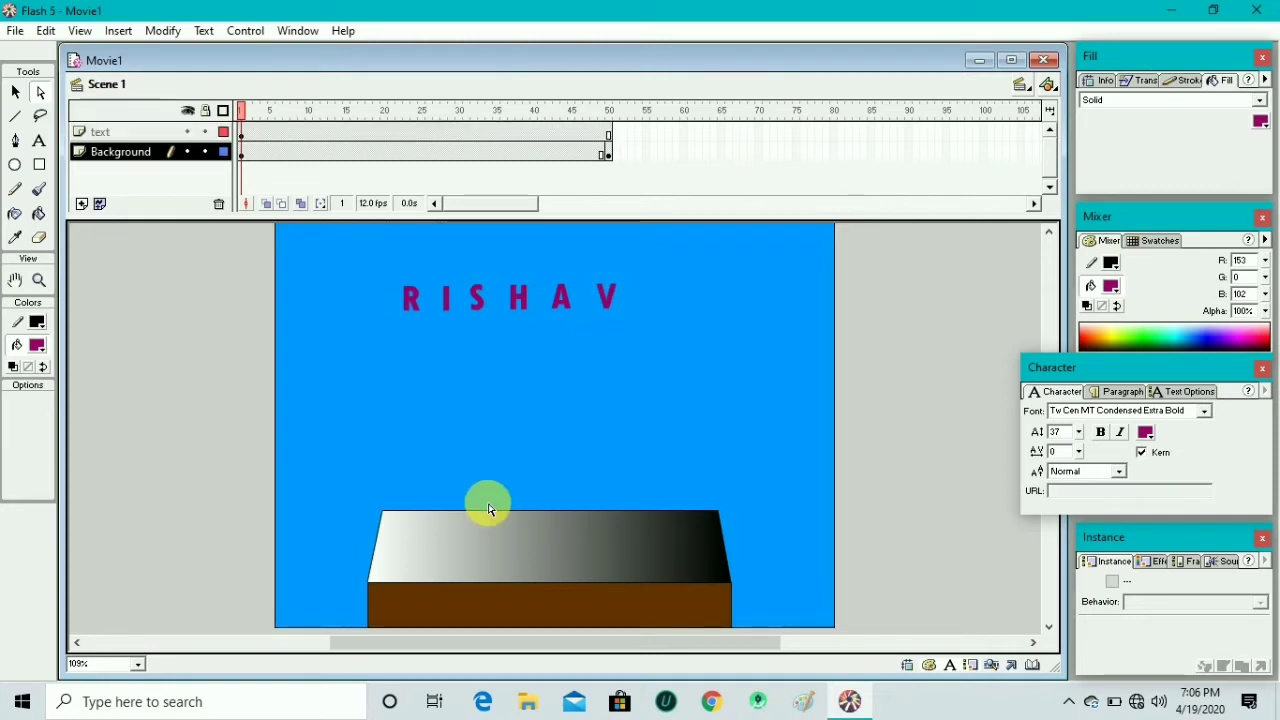
{"action": "left_click", "coordinate": [273, 139]}
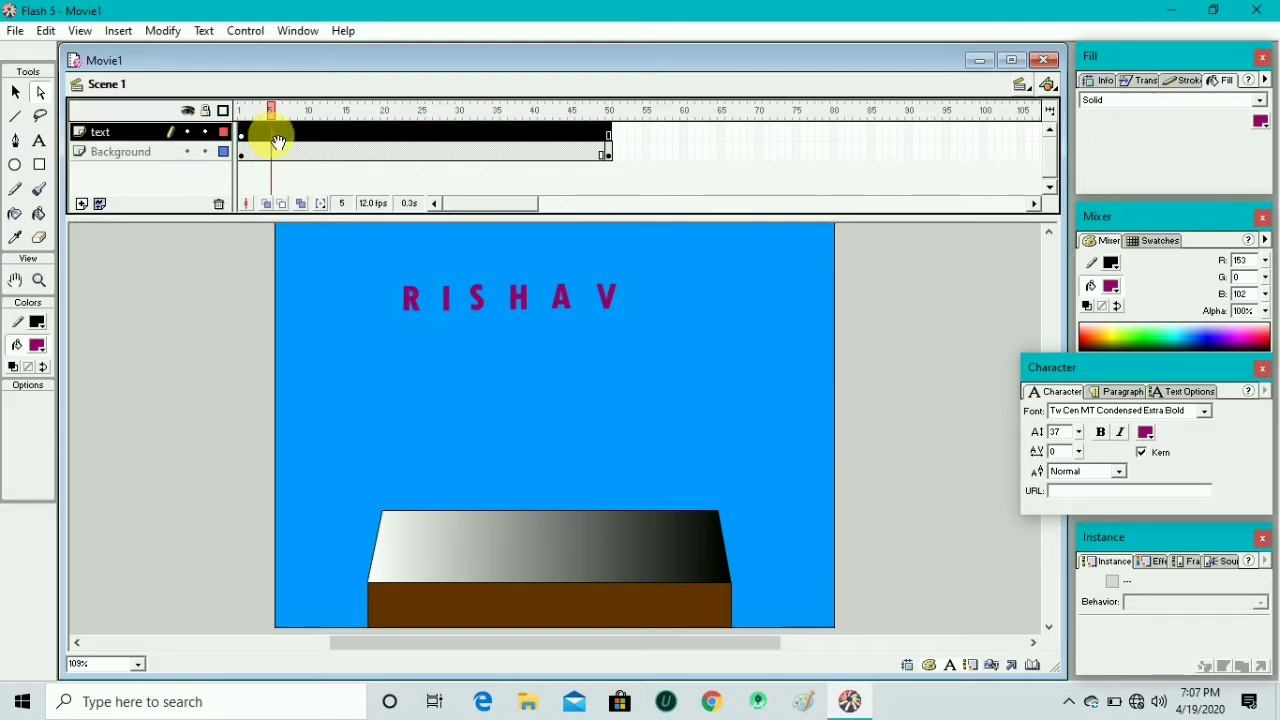
- Add a text-layer keyframe at frame 5 and move the R down just above the box
{"action": "right_click", "coordinate": [278, 142]}
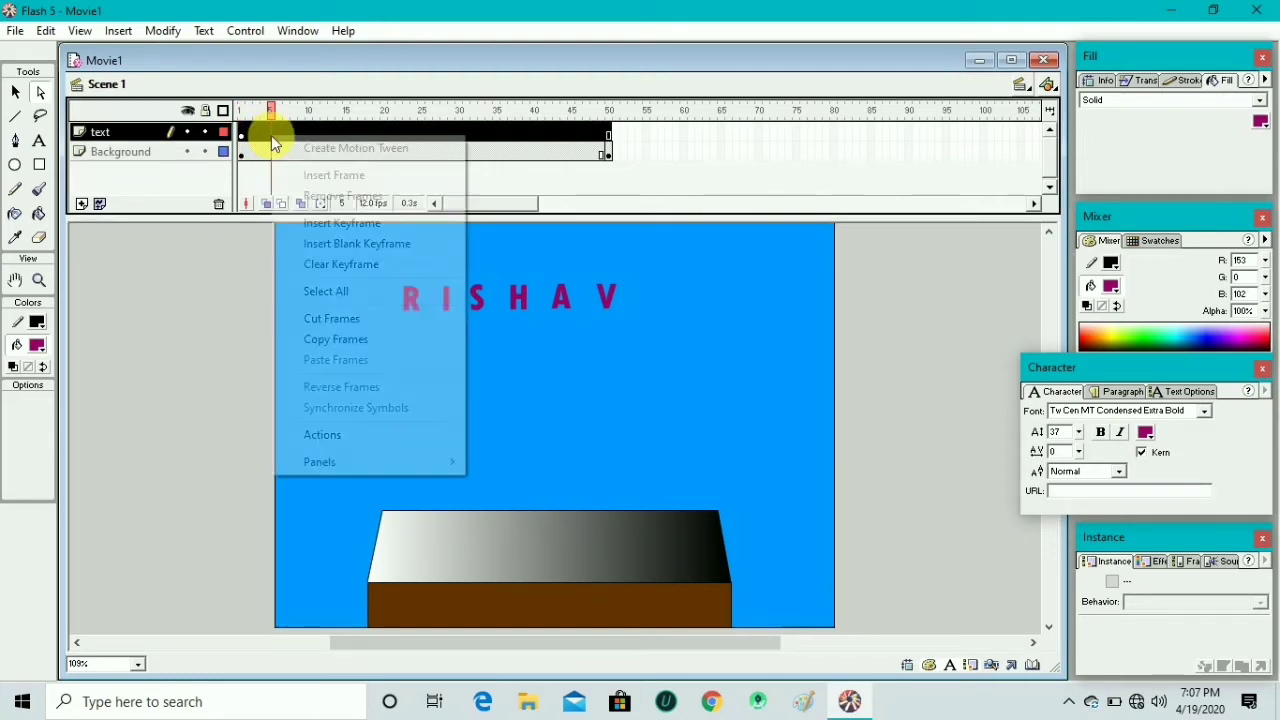
{"action": "left_click", "coordinate": [311, 230]}
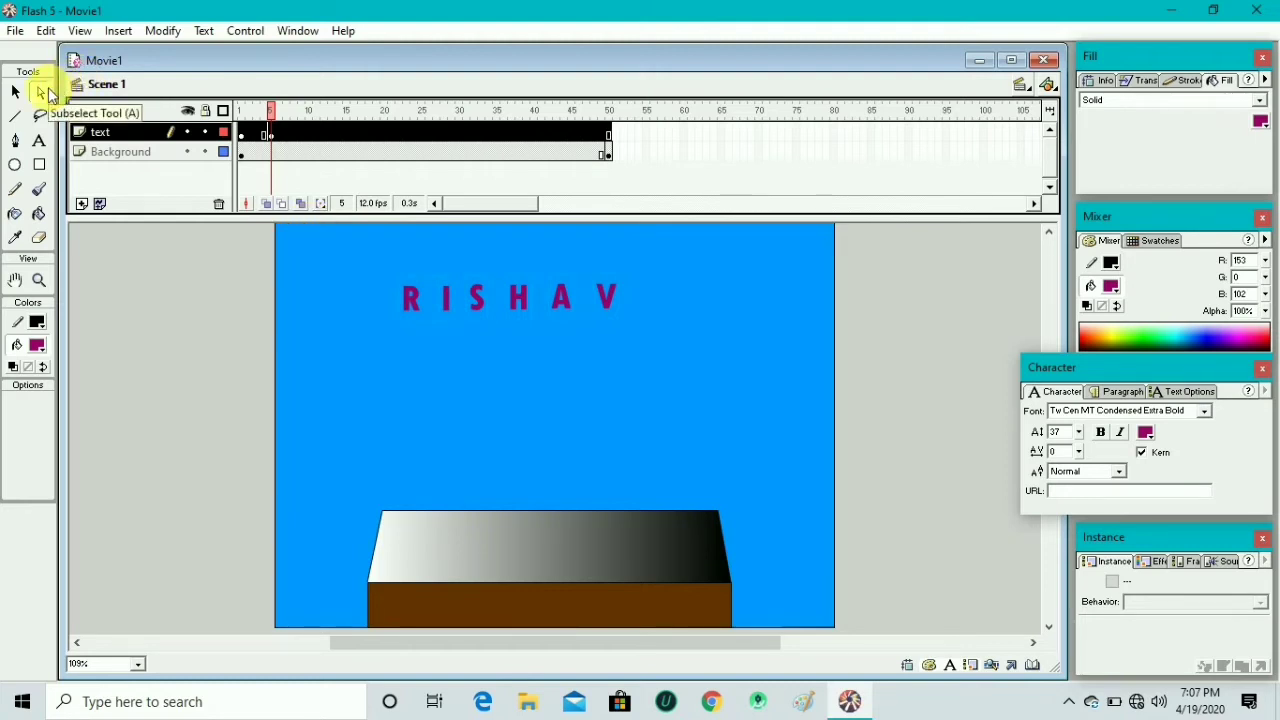
{"action": "left_click", "coordinate": [15, 93]}
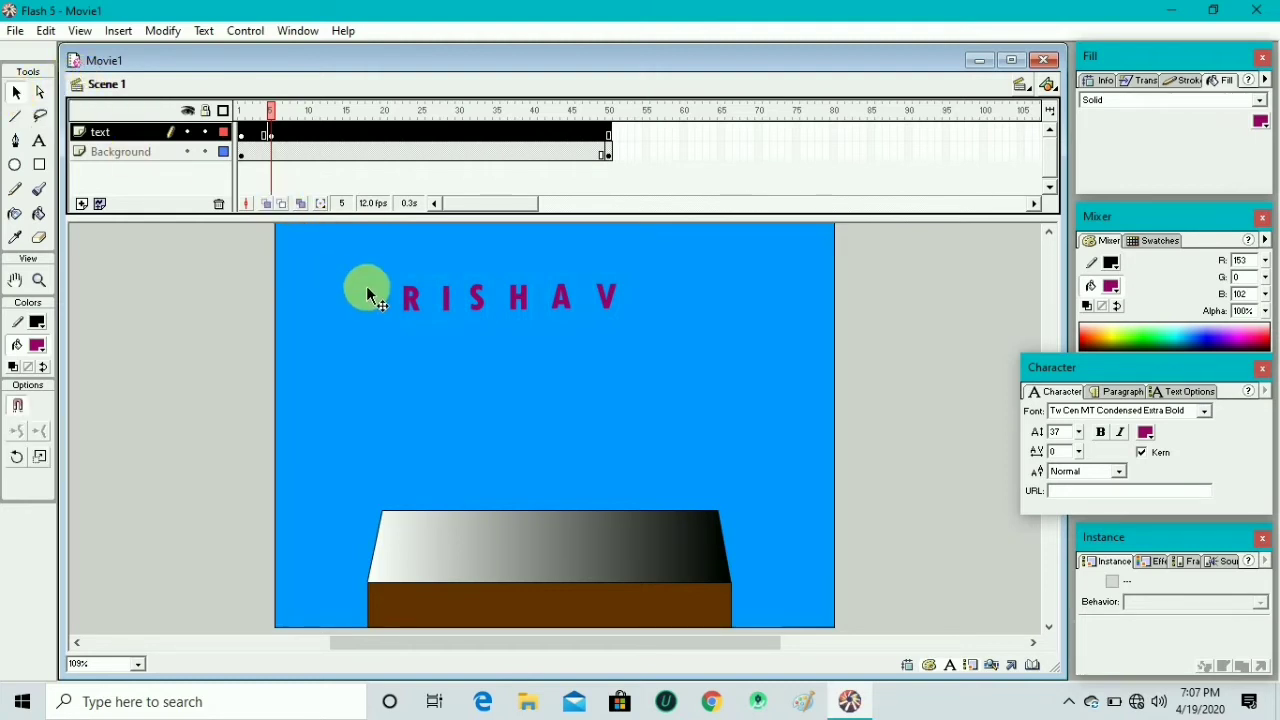
{"action": "left_click", "coordinate": [386, 317]}
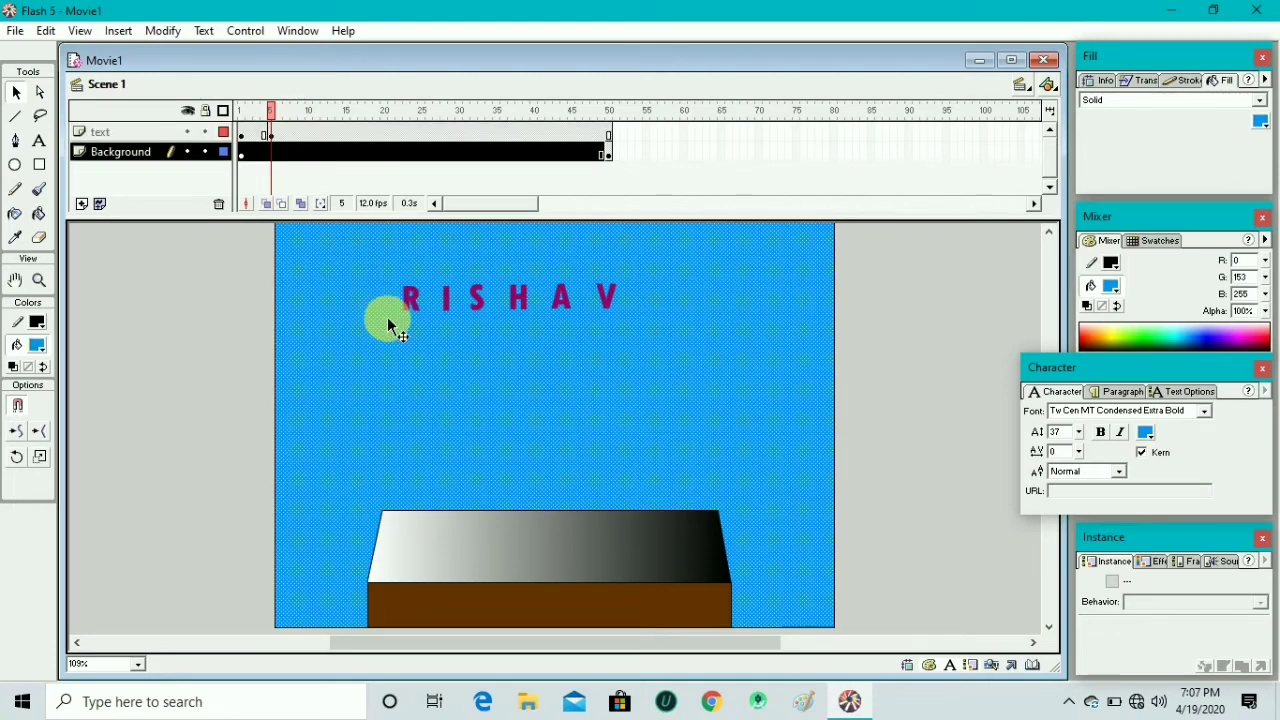
{"action": "left_click", "coordinate": [418, 304]}
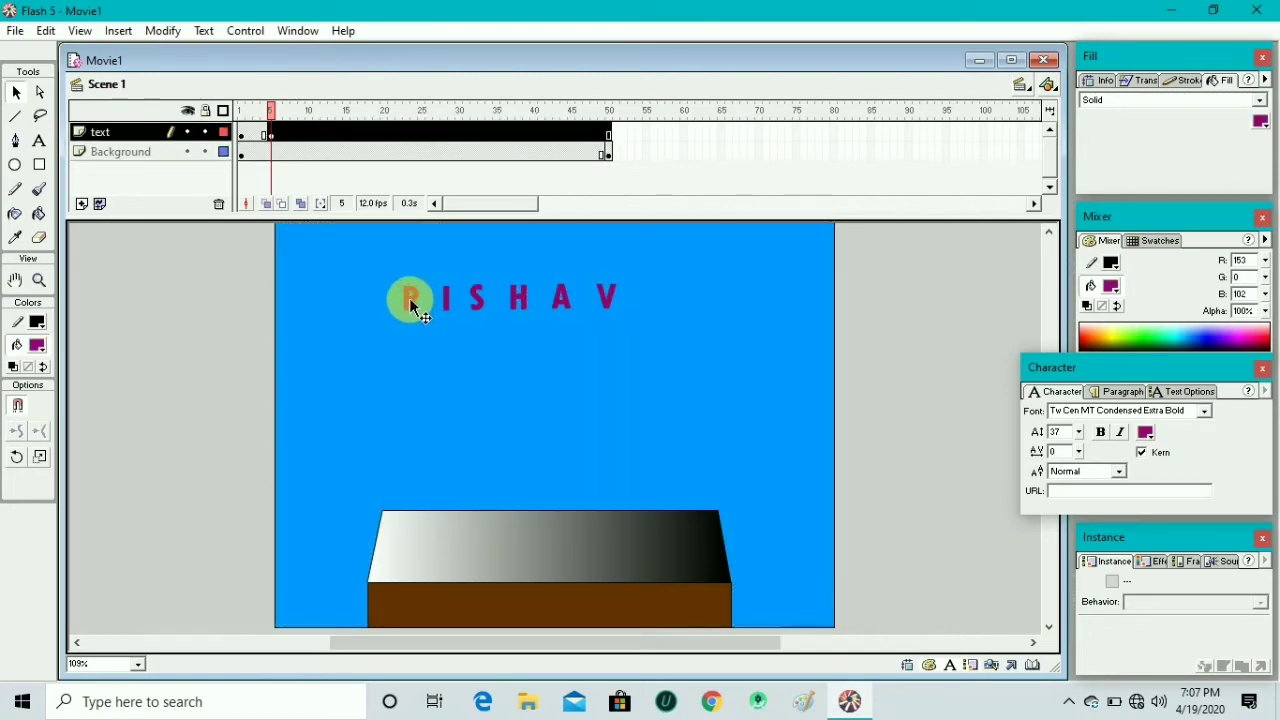
{"action": "left_click_drag", "start_coordinate": [413, 298], "coordinate": [409, 484]}
- Keyframe frame 10 of the text layer and place the I beside the R
{"action": "left_click", "coordinate": [310, 133]}
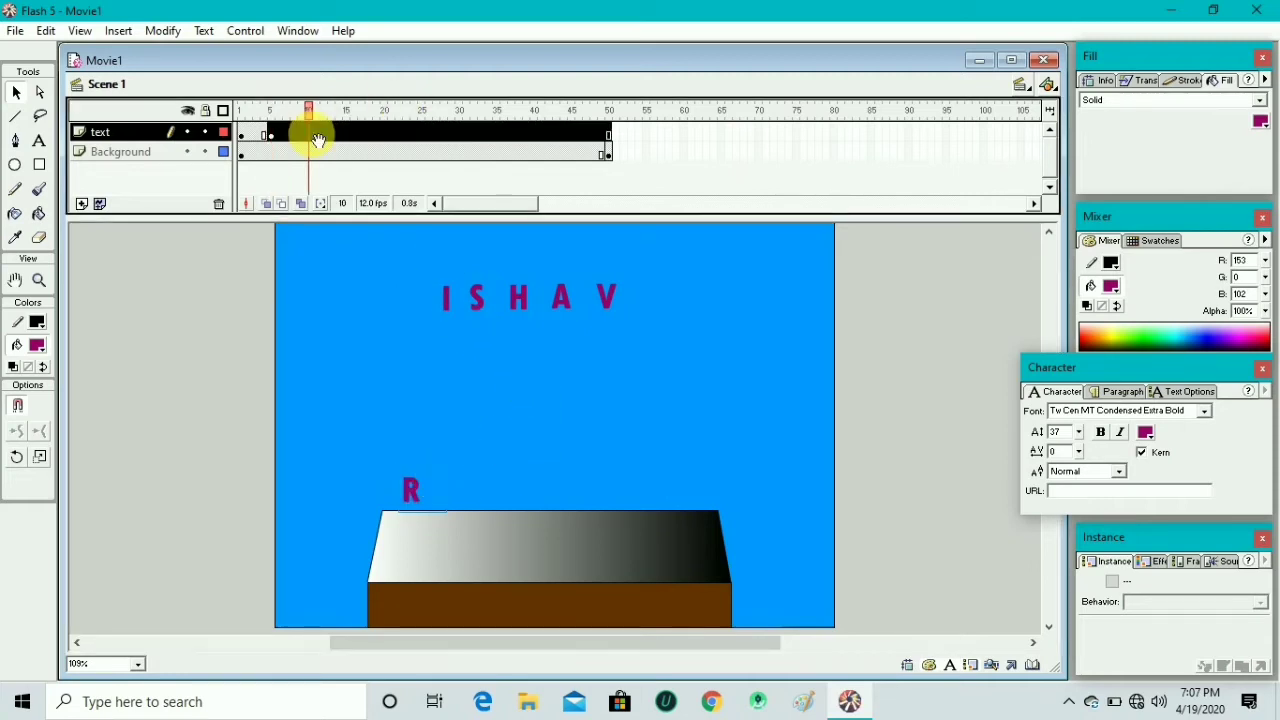
{"action": "right_click", "coordinate": [311, 133]}
{"action": "left_click", "coordinate": [350, 222]}
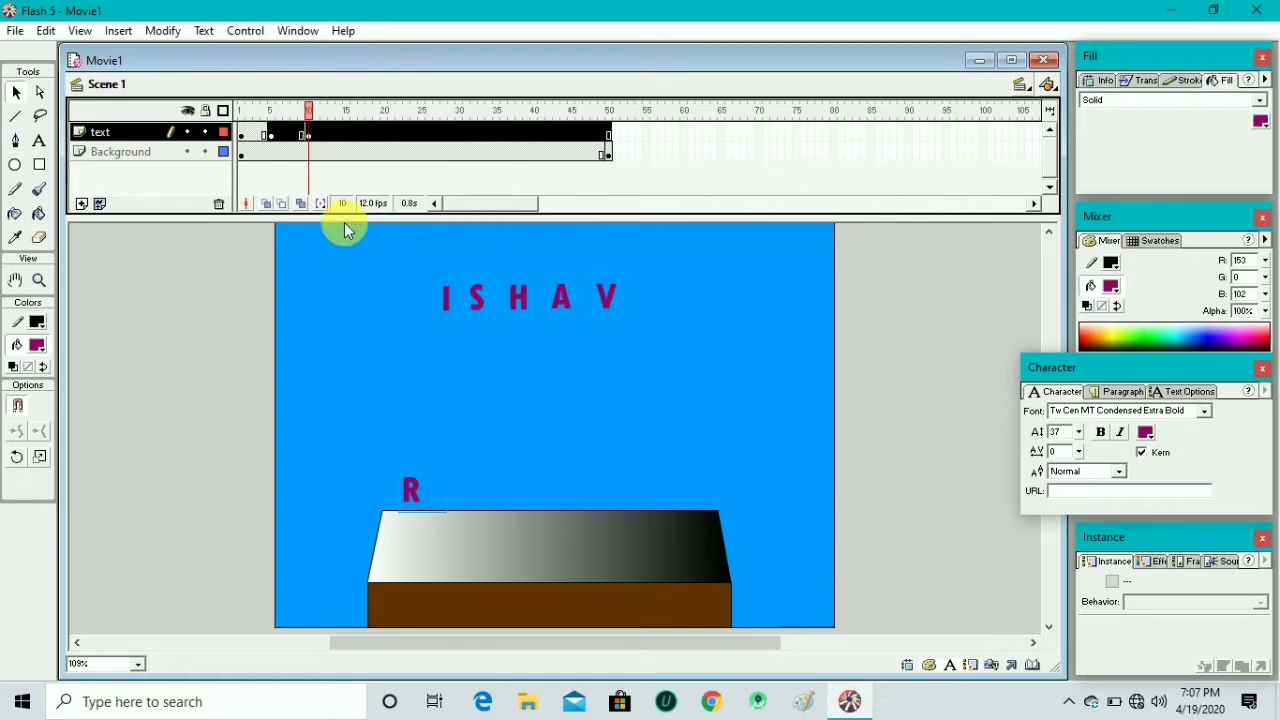
{"action": "left_click", "coordinate": [444, 316]}
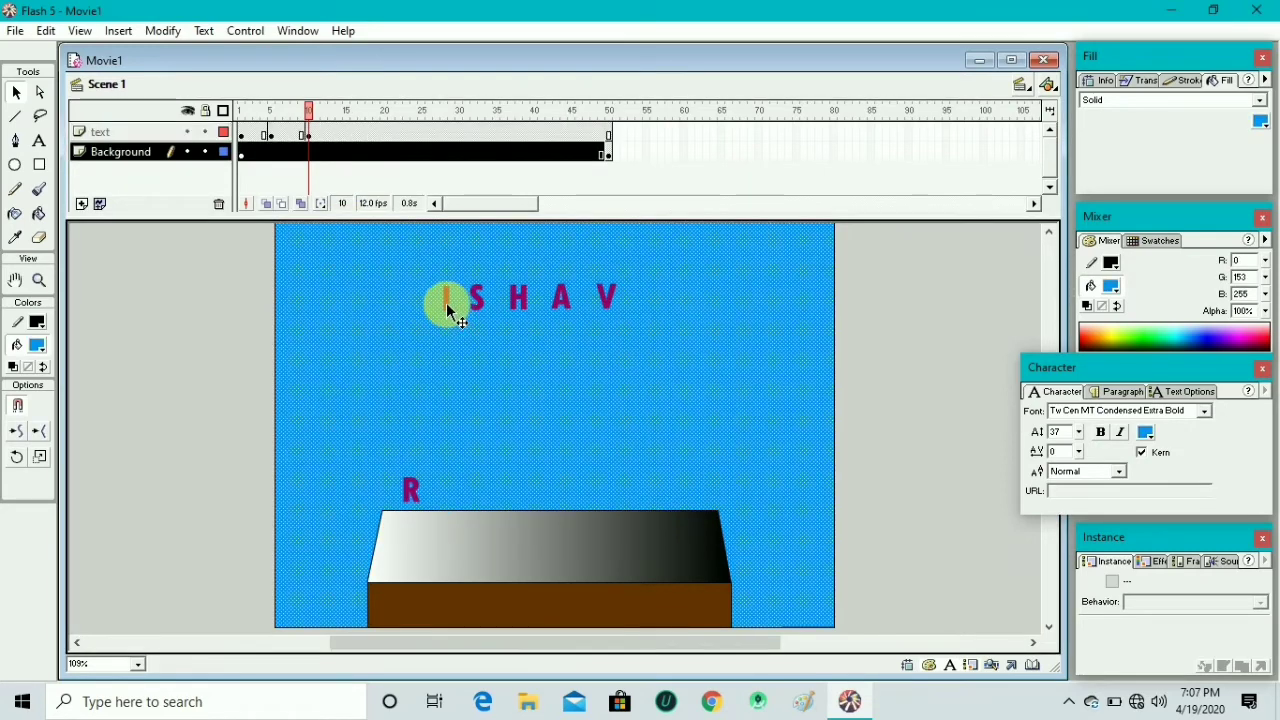
{"action": "left_click", "coordinate": [446, 302]}
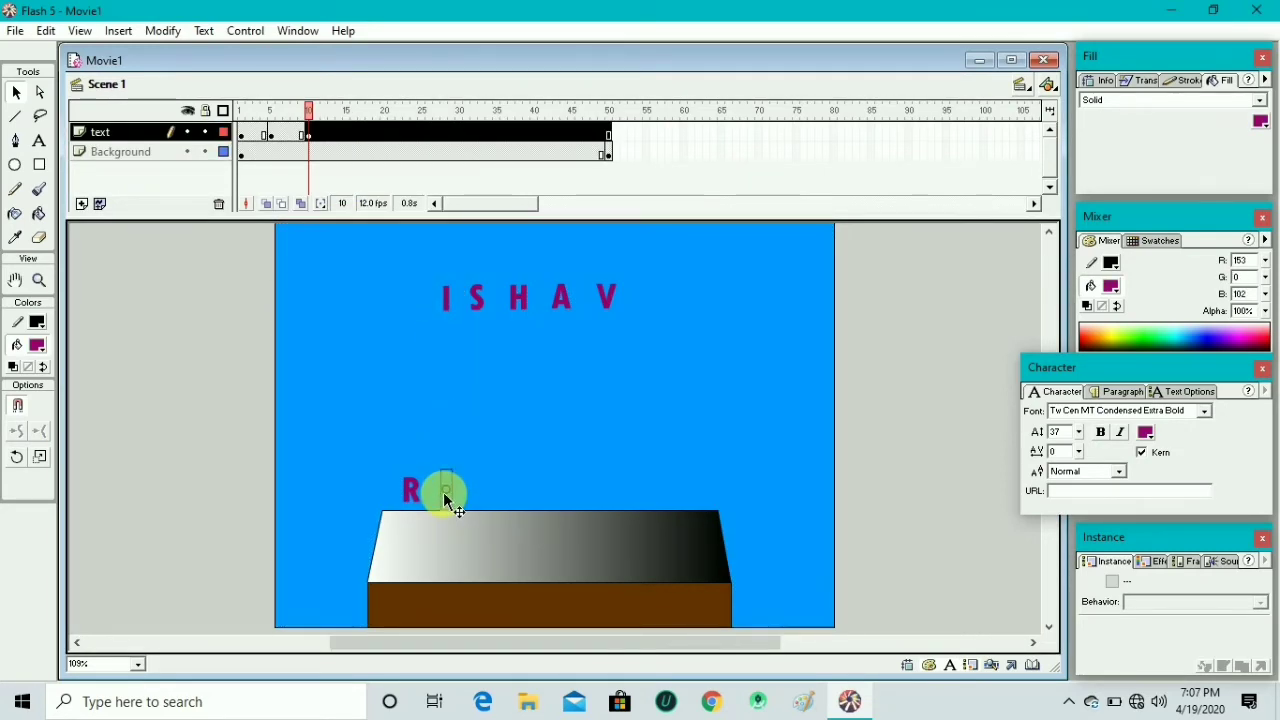
{"action": "left_click_drag", "start_coordinate": [443, 489], "coordinate": [444, 489]}
- Start a keyframe at frame 13 on the text layer
{"action": "left_click", "coordinate": [449, 370]}
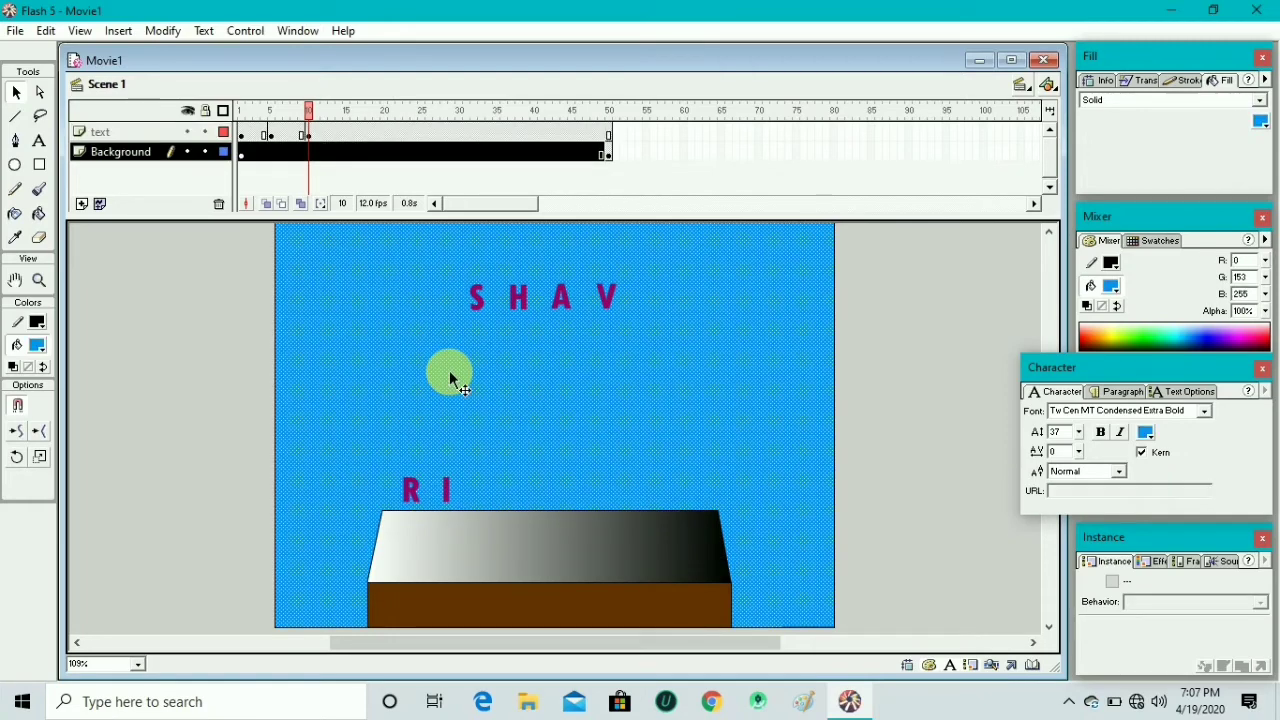
{"action": "left_click", "coordinate": [334, 132]}
{"action": "right_click", "coordinate": [332, 133]}
- Finish the frame-13 keyframe and move the S down next to R I
{"action": "left_click", "coordinate": [370, 223]}
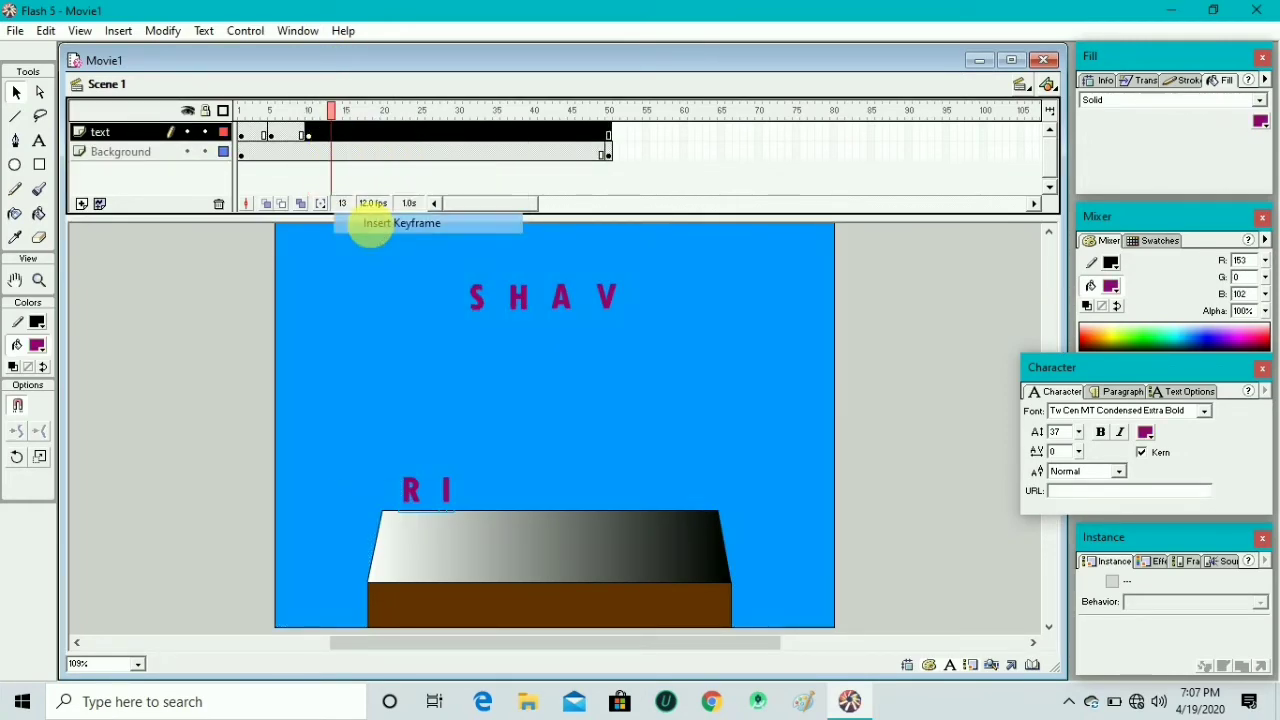
{"action": "left_click", "coordinate": [478, 308]}
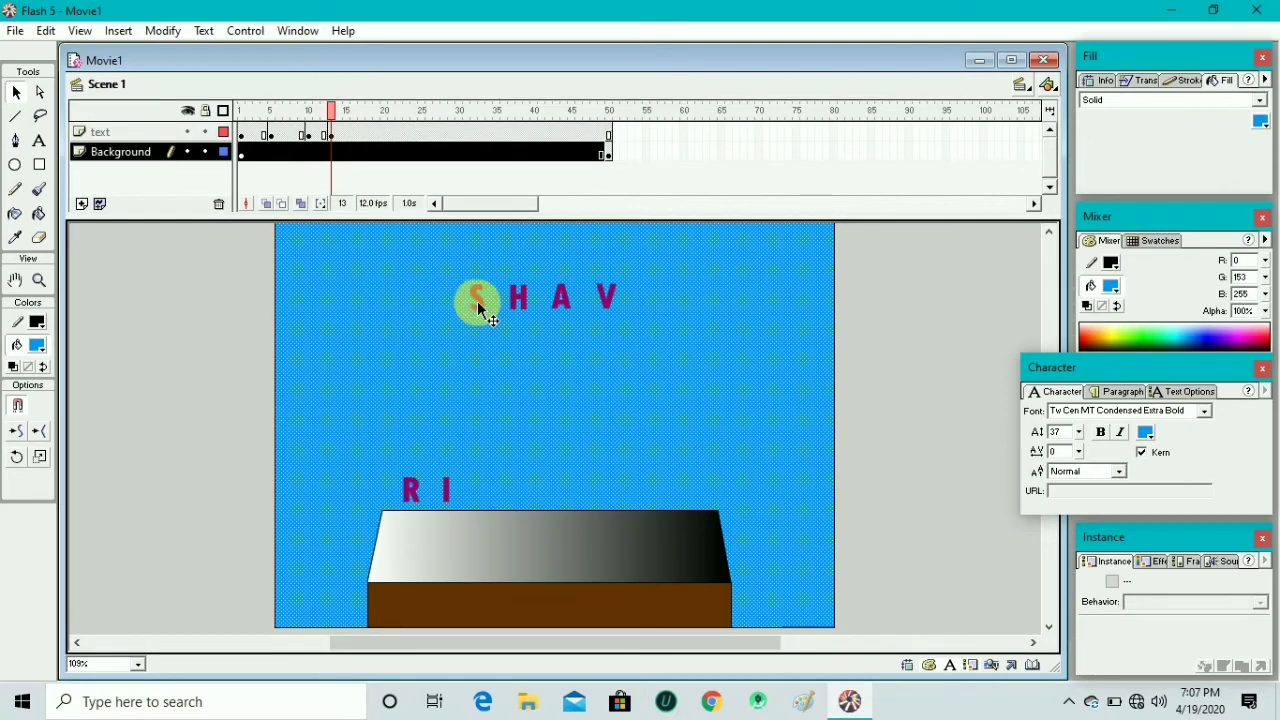
{"action": "left_click_drag", "start_coordinate": [478, 308], "coordinate": [478, 493]}
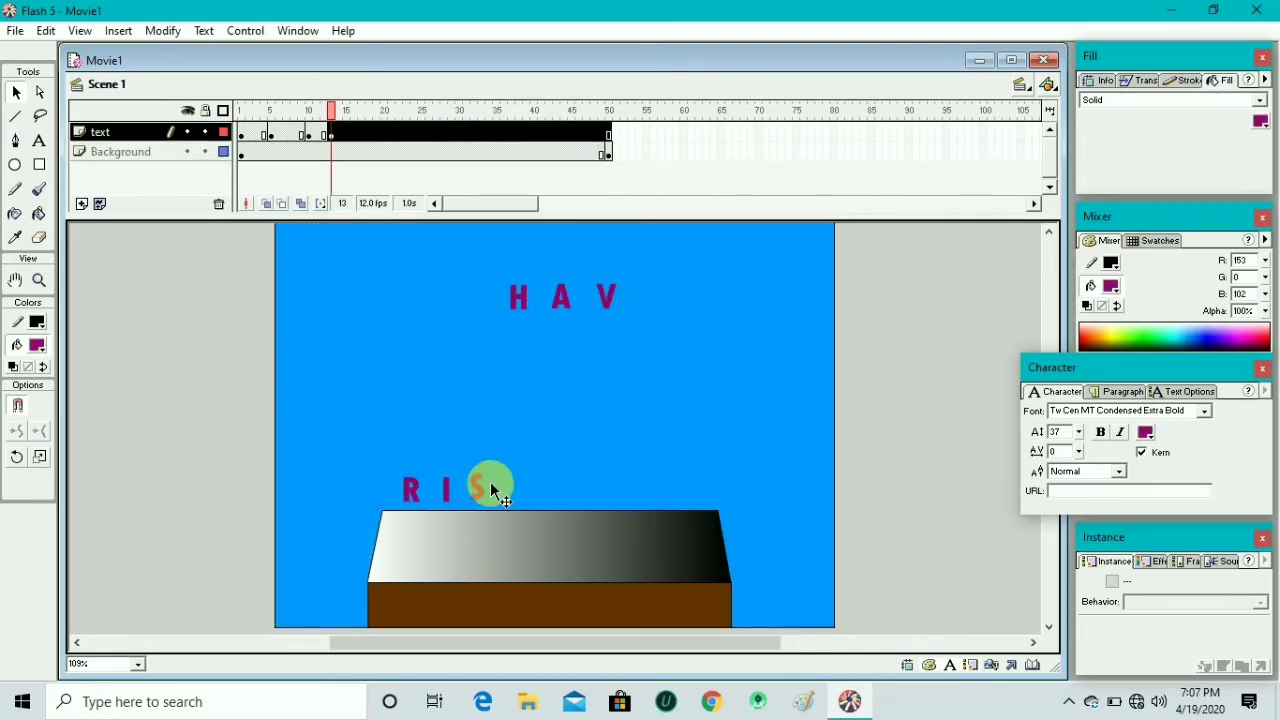
{"action": "left_click", "coordinate": [500, 410]}
- Keyframe frame 16 and place the H after R I S
{"action": "left_click", "coordinate": [350, 133]}
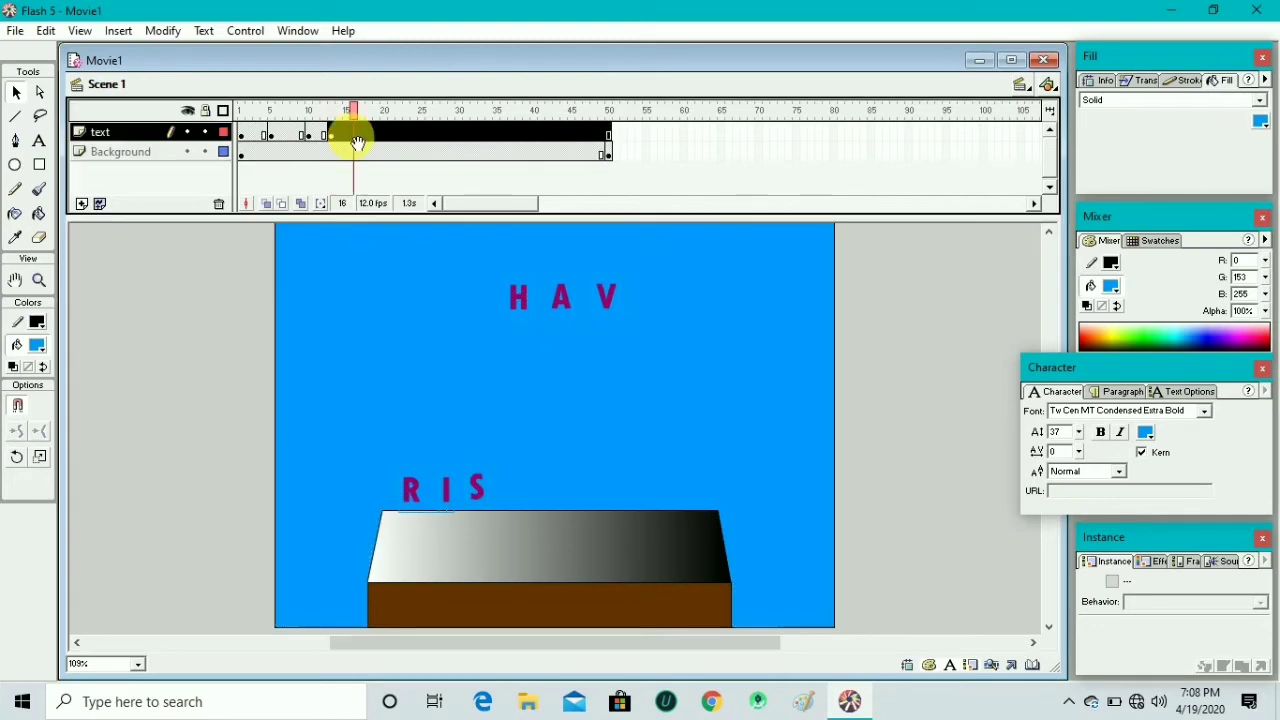
{"action": "right_click", "coordinate": [358, 138]}
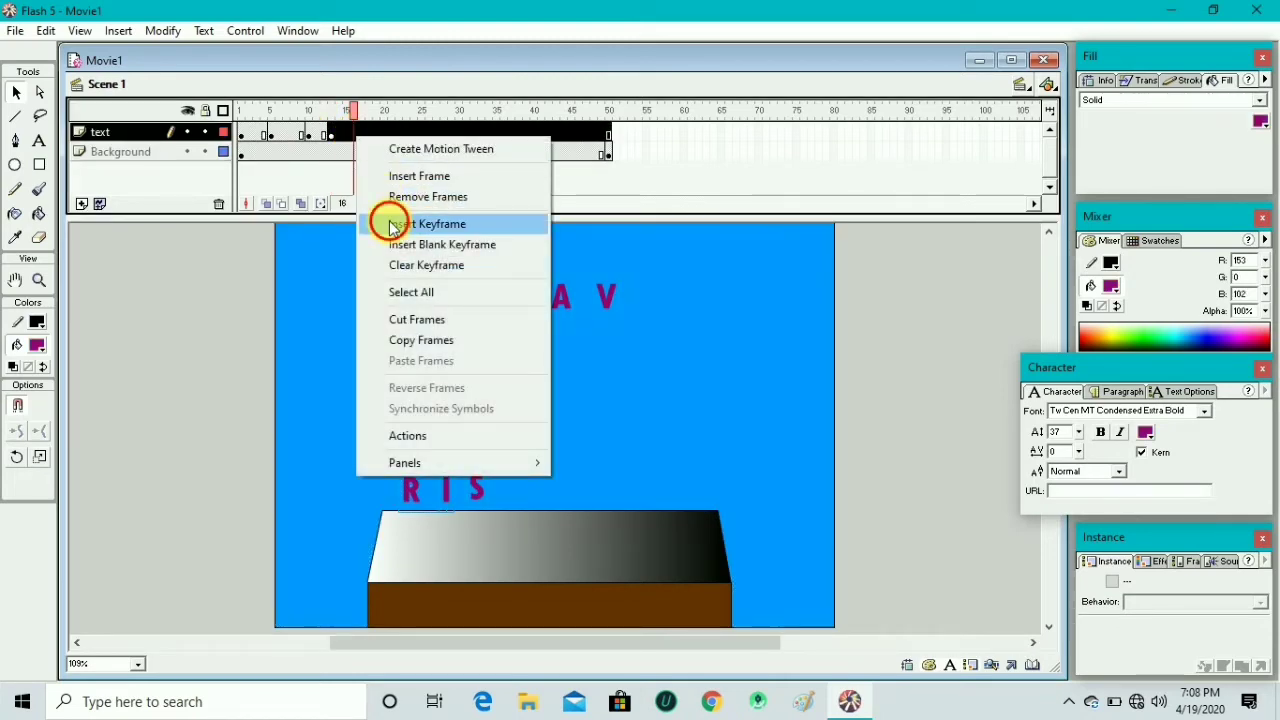
{"action": "left_click", "coordinate": [388, 223]}
{"action": "left_click", "coordinate": [500, 300]}
{"action": "left_click", "coordinate": [517, 297]}
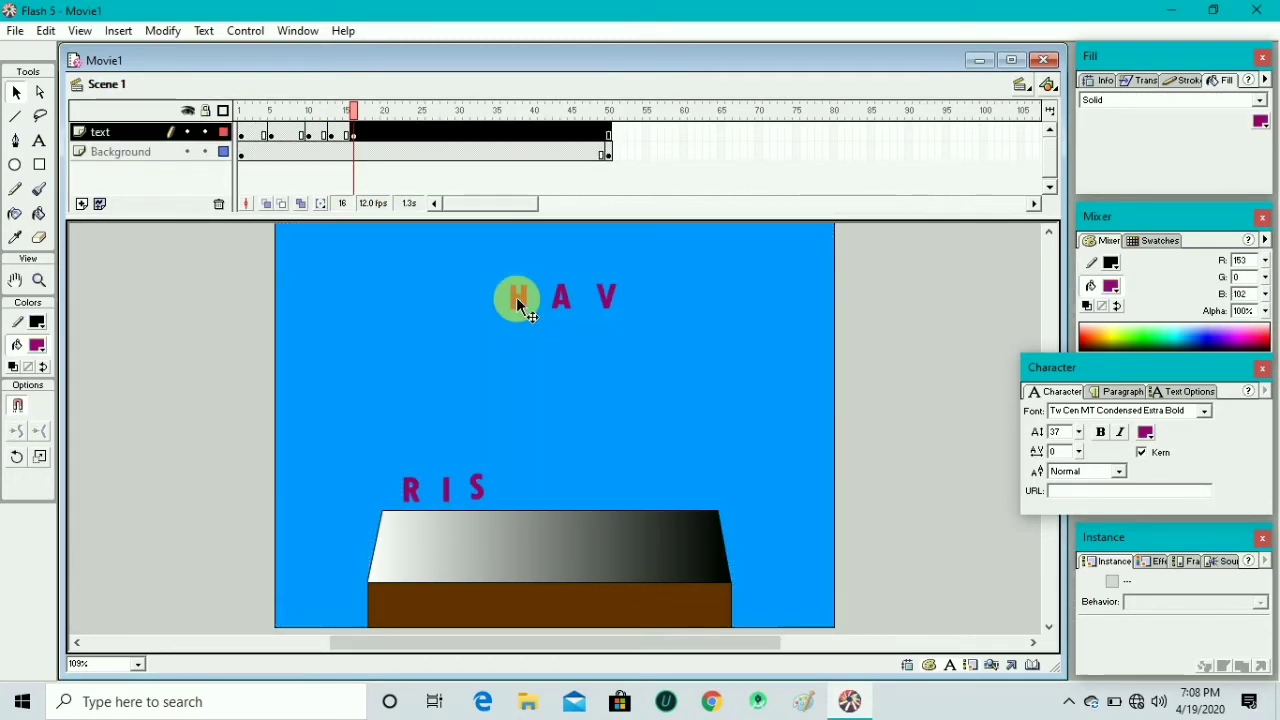
{"action": "left_click_drag", "start_coordinate": [508, 490], "coordinate": [508, 486]}
{"action": "left_click", "coordinate": [466, 360]}
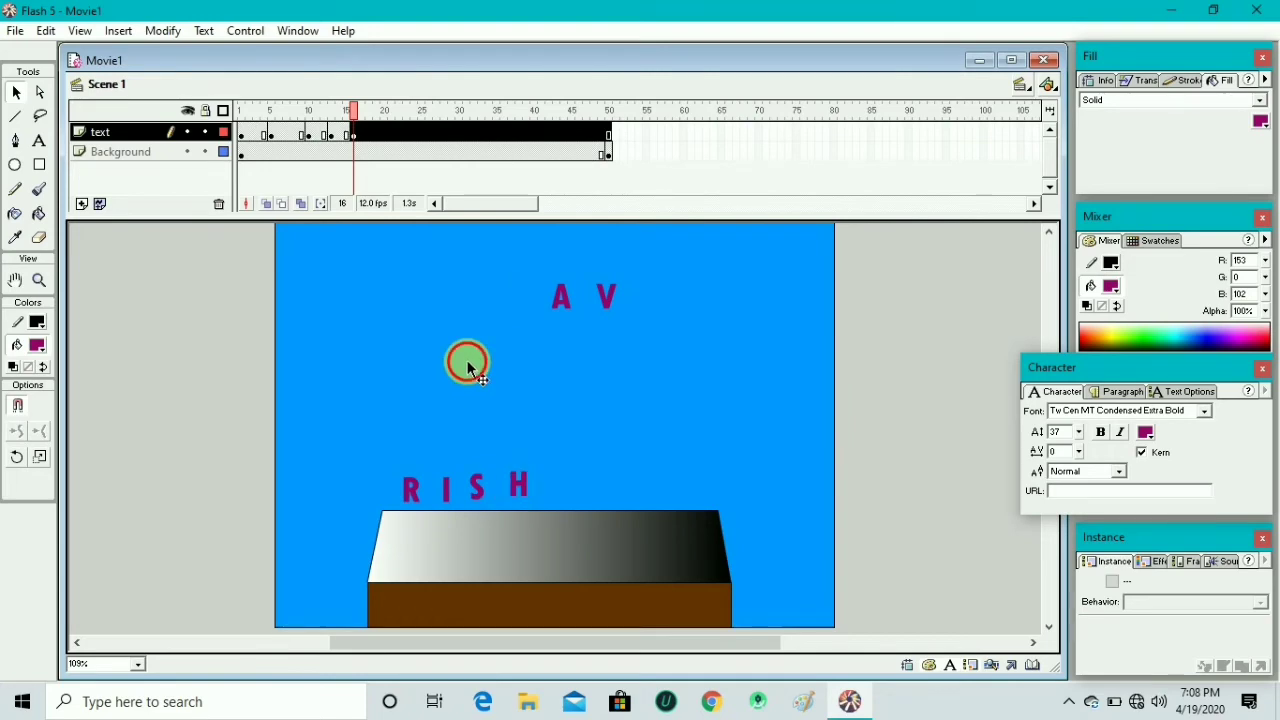
- Keyframe frame 19 and move the A down after the H
{"action": "left_click", "coordinate": [376, 134]}
{"action": "right_click", "coordinate": [376, 136]}
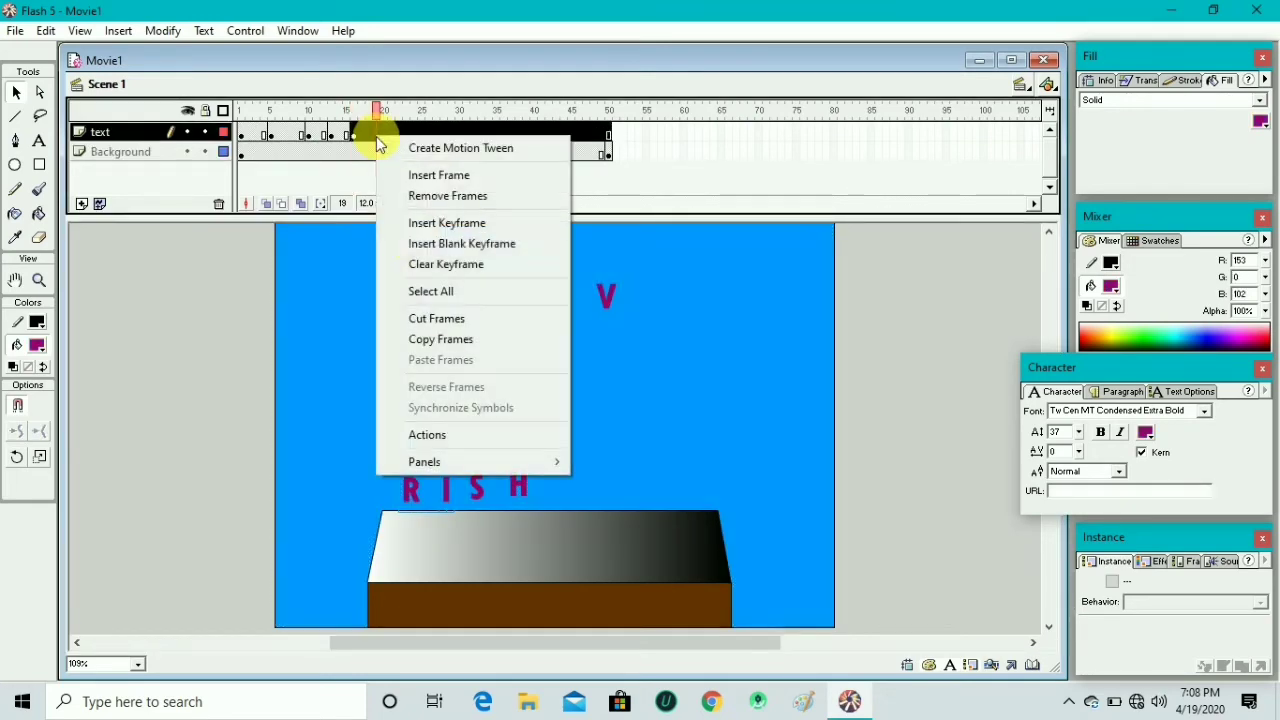
{"action": "left_click", "coordinate": [420, 226]}
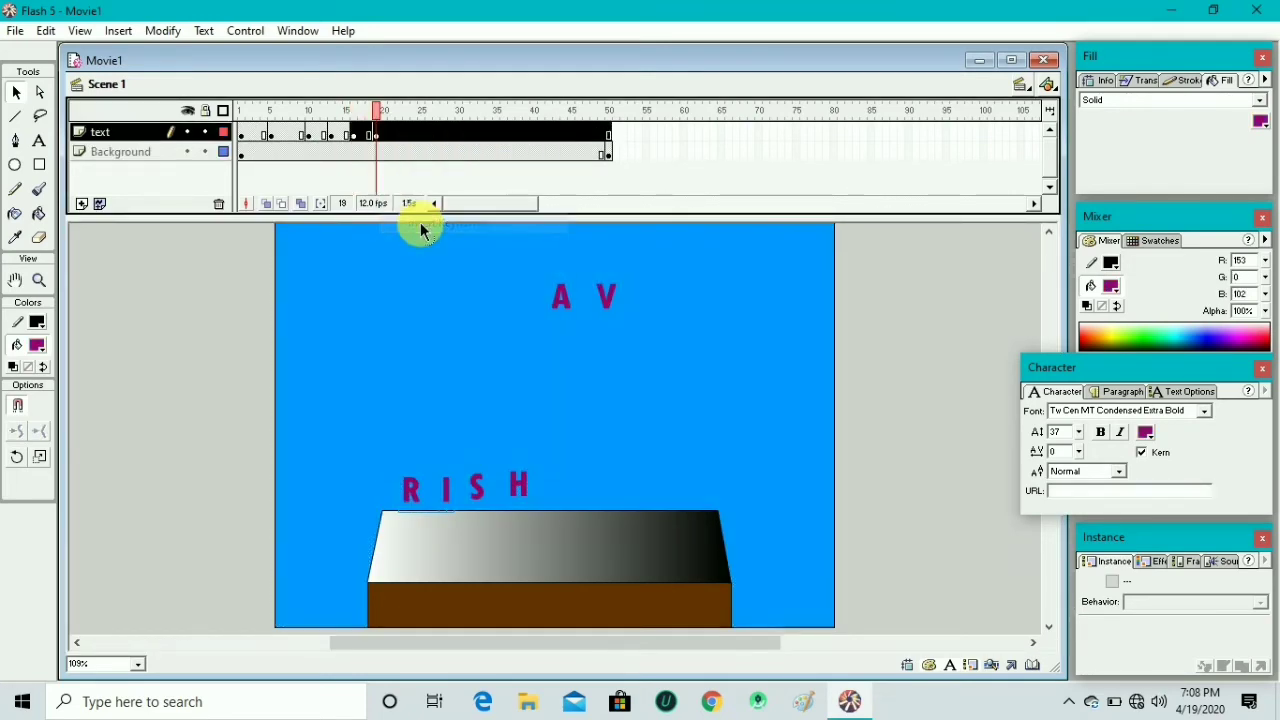
{"action": "left_click", "coordinate": [530, 295]}
{"action": "left_click", "coordinate": [559, 298]}
{"action": "left_click_drag", "start_coordinate": [557, 297], "coordinate": [544, 483]}
{"action": "left_click", "coordinate": [495, 396]}
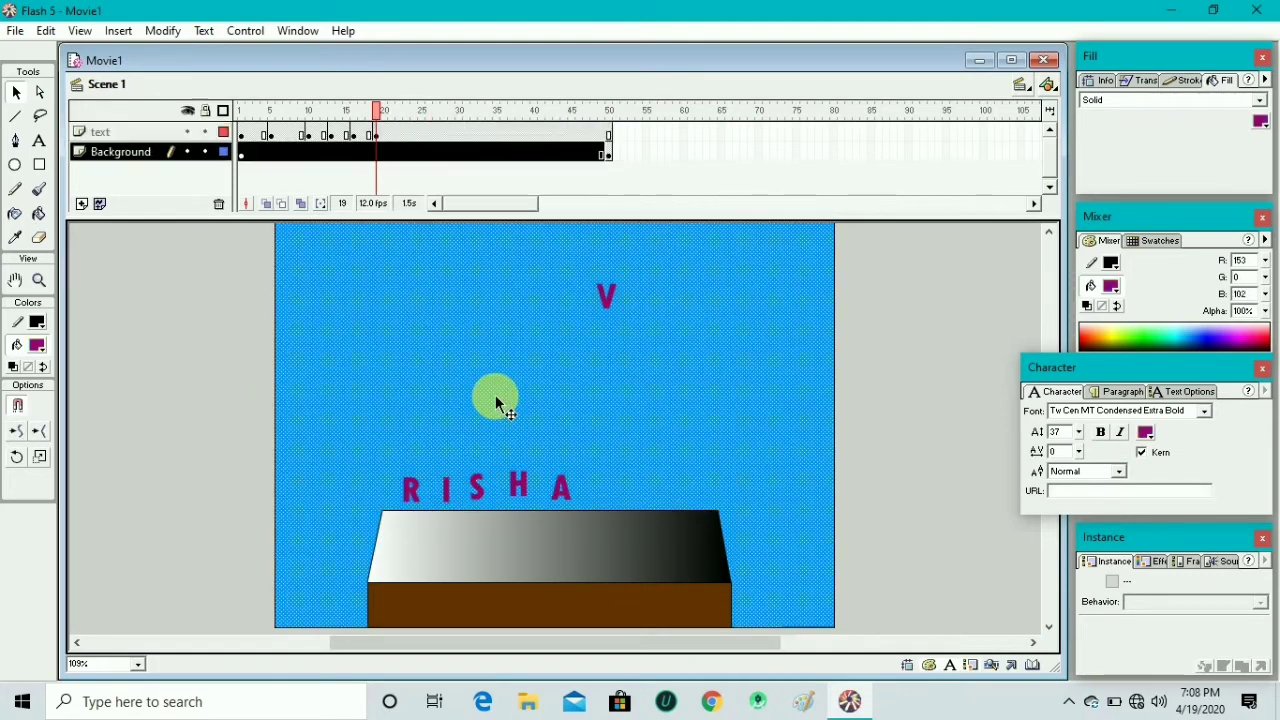
- Keyframe frame 22 and bring the V down to complete RISHAV on the box
{"action": "left_click", "coordinate": [401, 138]}
{"action": "right_click", "coordinate": [401, 138]}
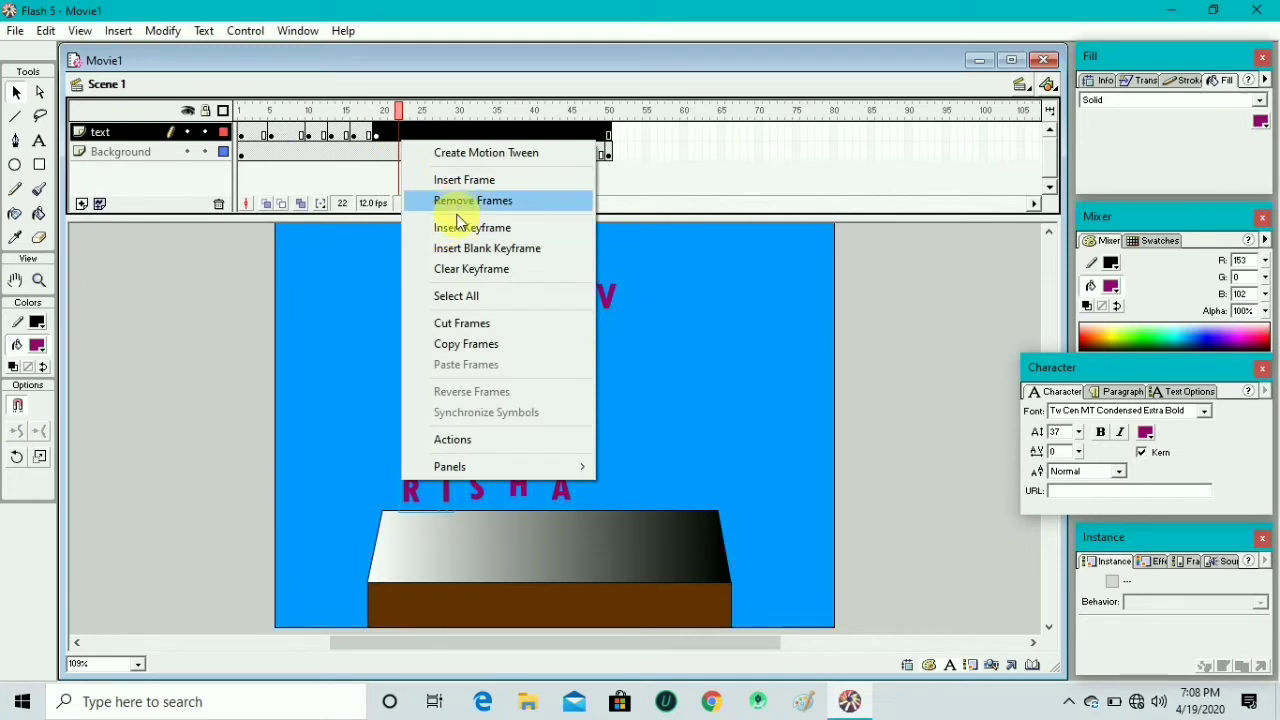
{"action": "left_click", "coordinate": [425, 226]}
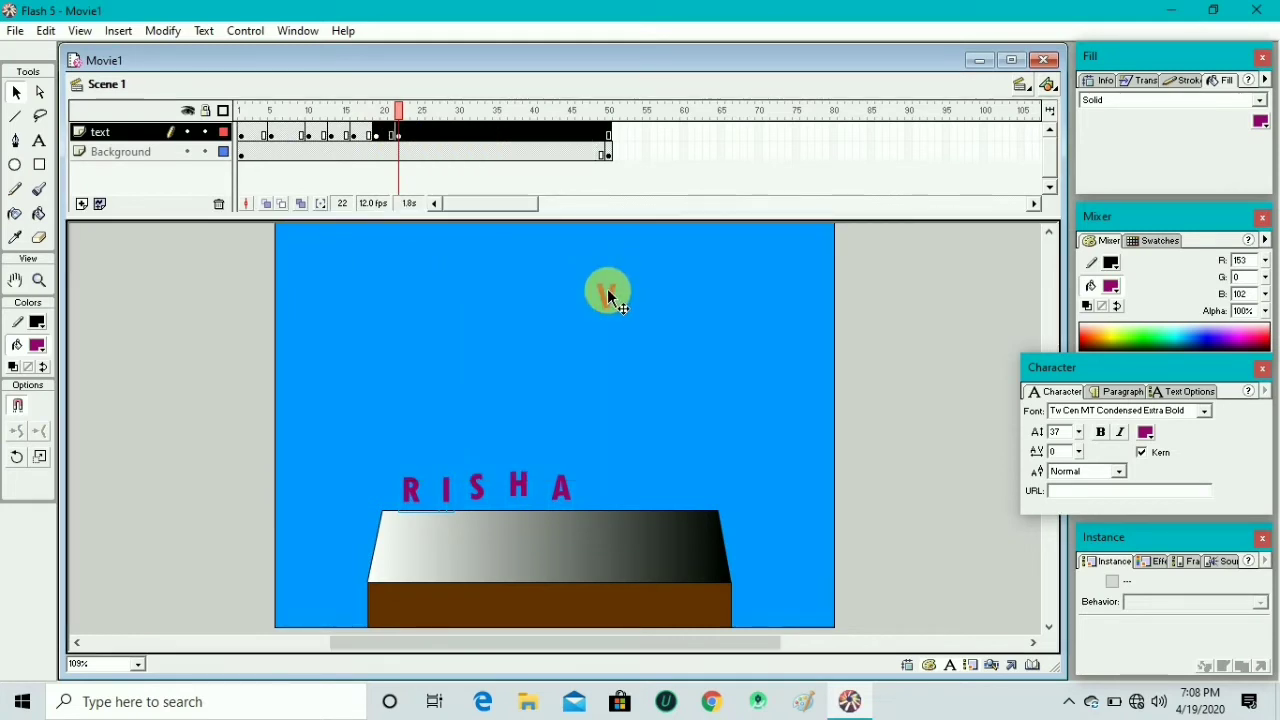
{"action": "mouse_move", "coordinate": [607, 289]}
{"action": "left_mouse_down"}
{"action": "mouse_move", "coordinate": [589, 414]}
{"action": "mouse_move", "coordinate": [606, 287]}
{"action": "left_mouse_up"}
{"action": "left_click", "coordinate": [585, 313]}
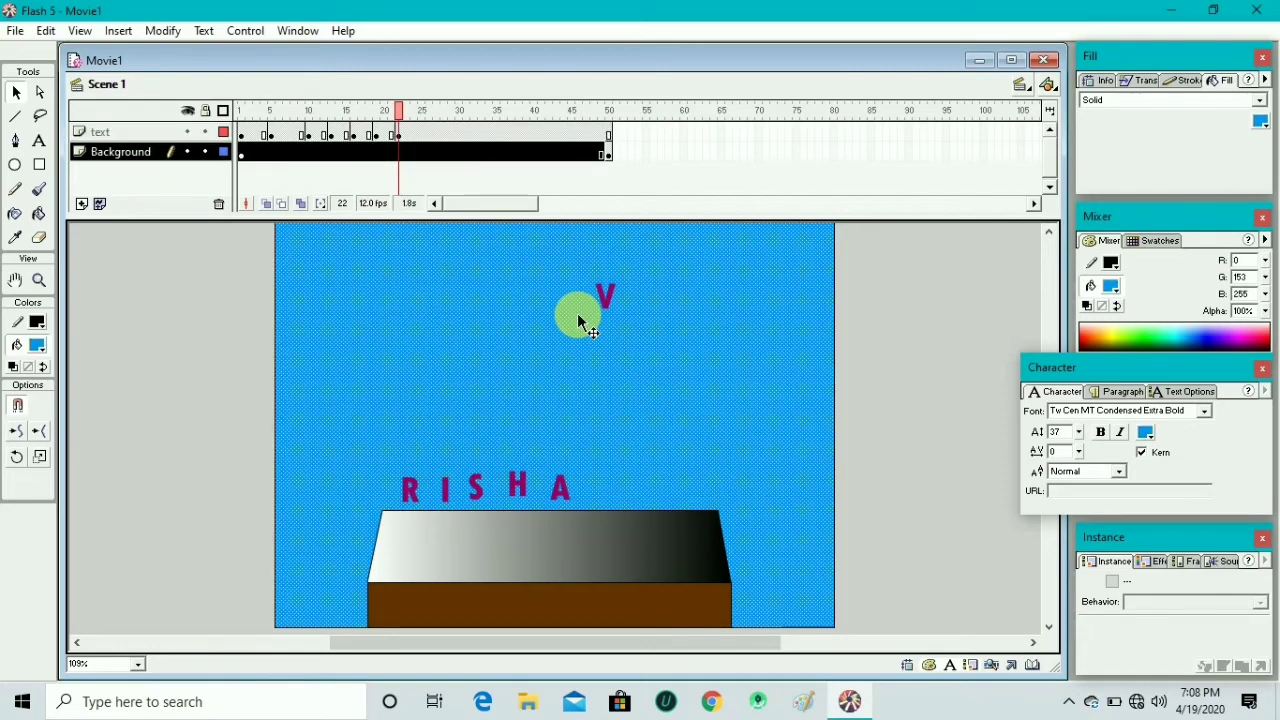
{"action": "left_click", "coordinate": [604, 301]}
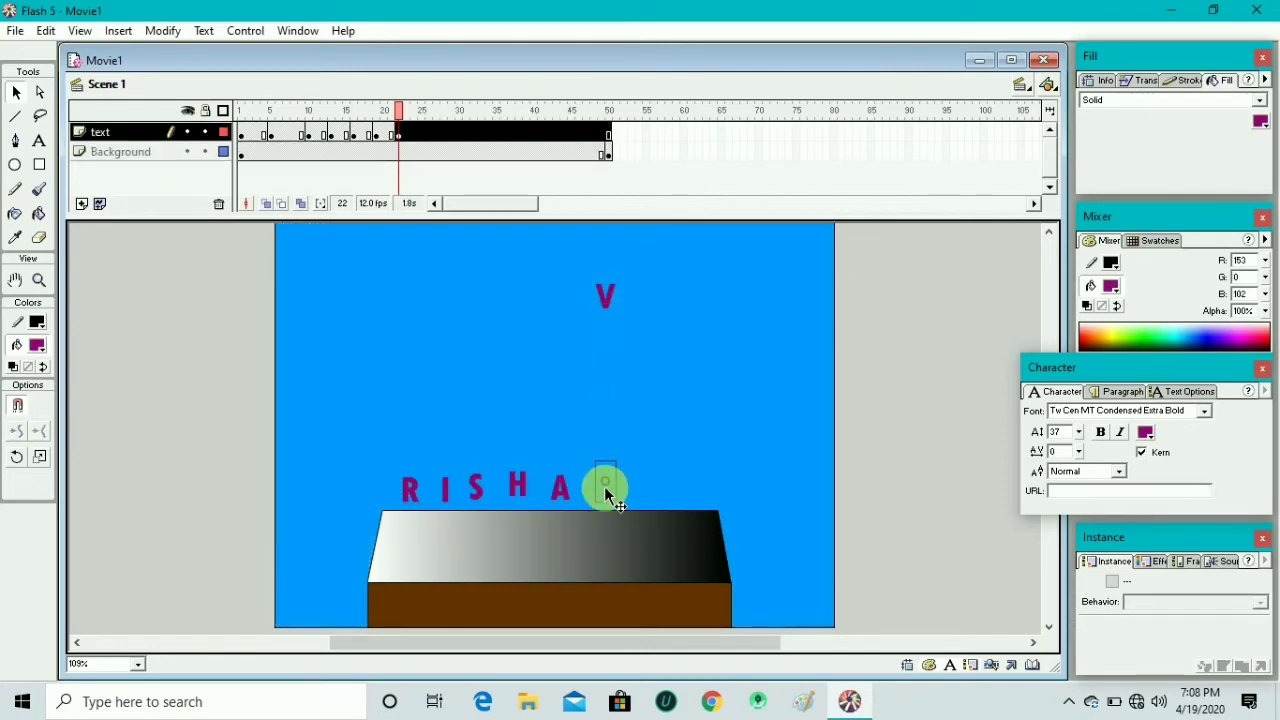
{"action": "left_click", "coordinate": [532, 343]}
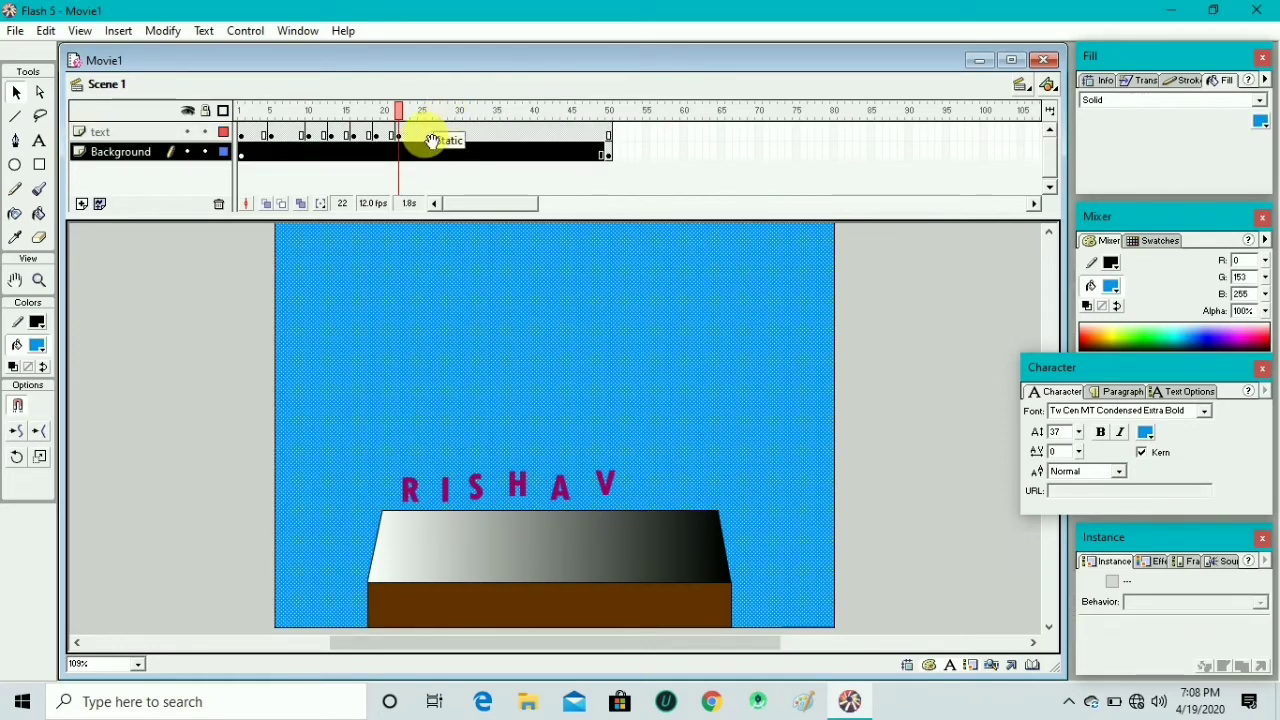
- Add a keyframe at frame 25 on the text layer
{"action": "left_click", "coordinate": [430, 141]}
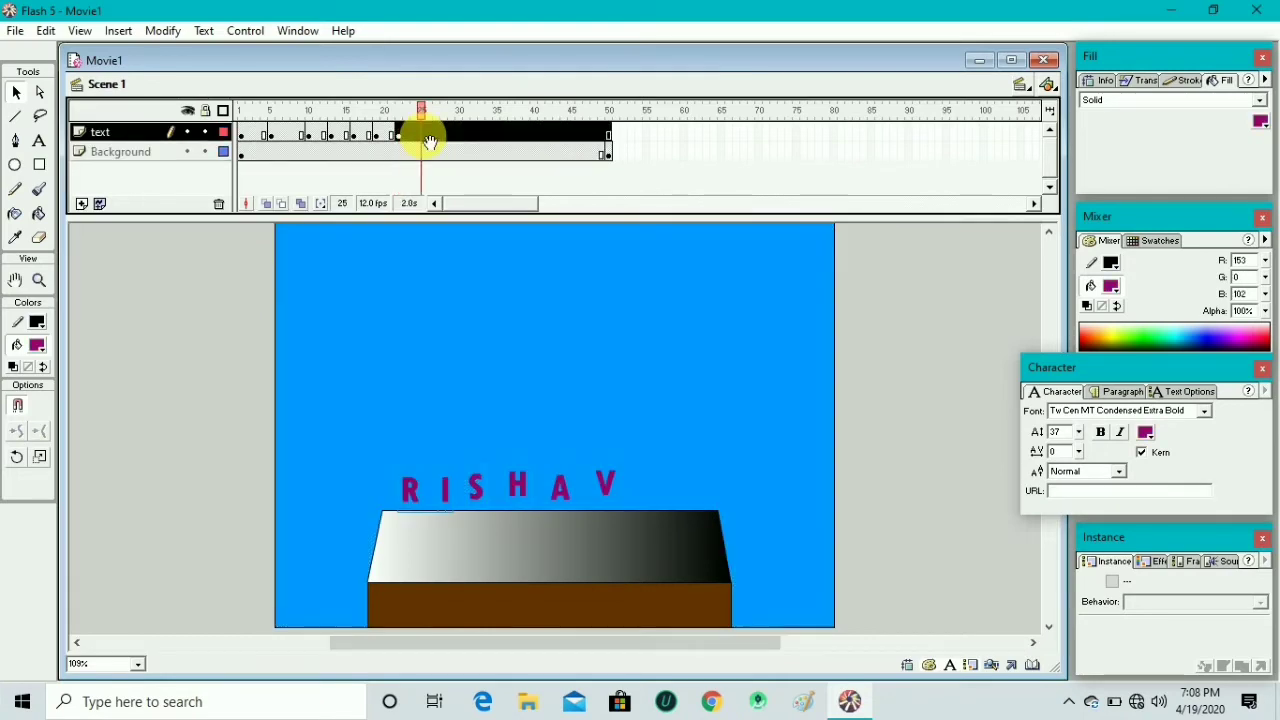
{"action": "right_click", "coordinate": [428, 141]}
{"action": "left_click", "coordinate": [442, 222]}
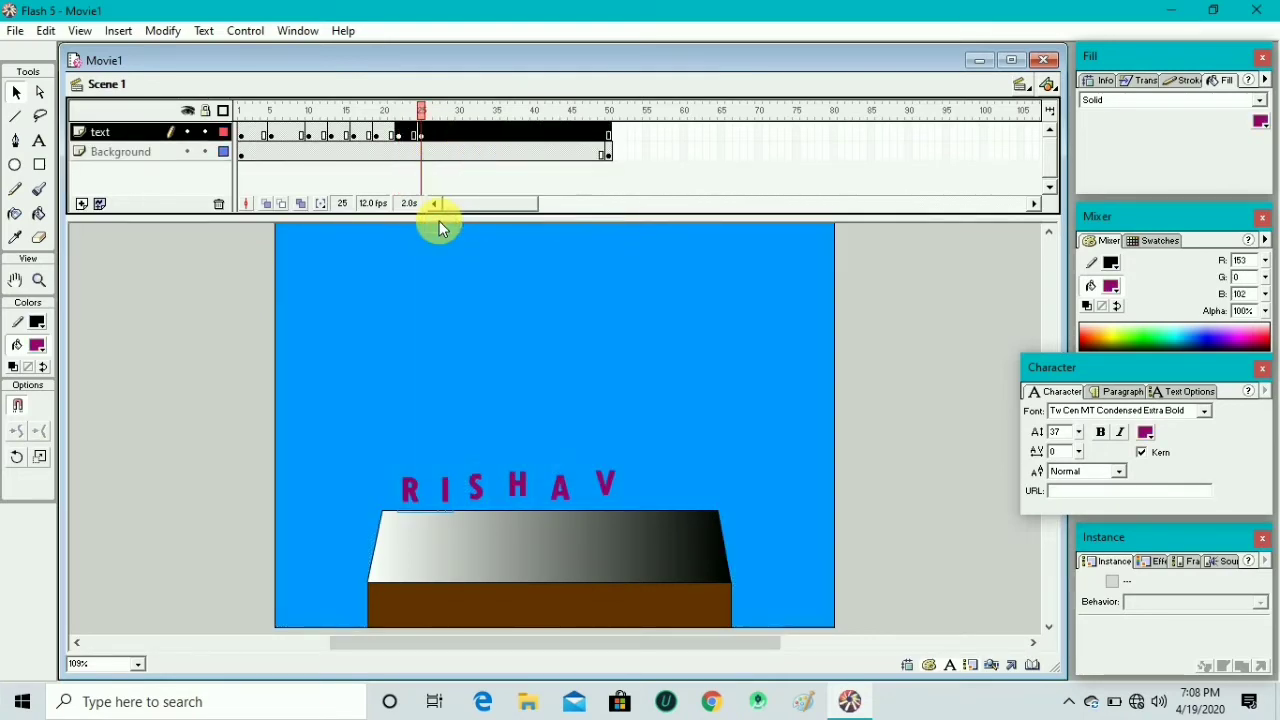
{"action": "left_click", "coordinate": [39, 141]}
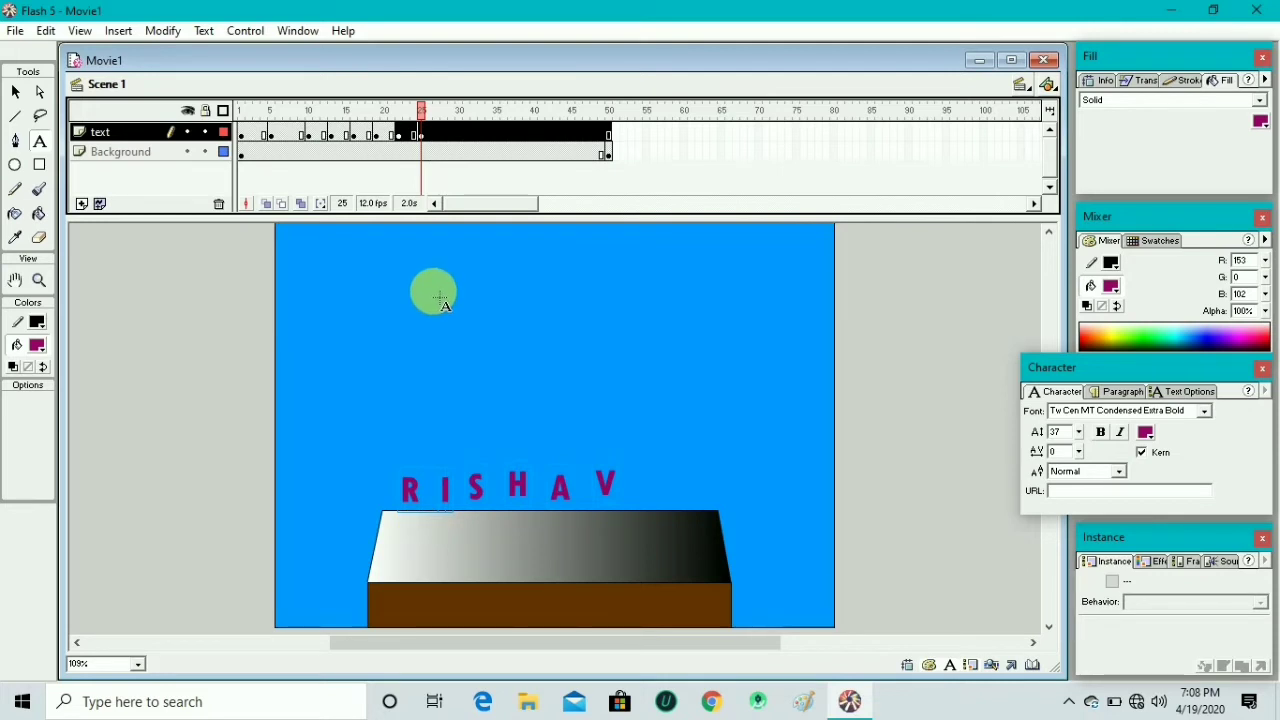
- Add a red 'hacx' text block on the gradient box's top face
{"action": "left_click_drag", "start_coordinate": [406, 502], "coordinate": [634, 580]}
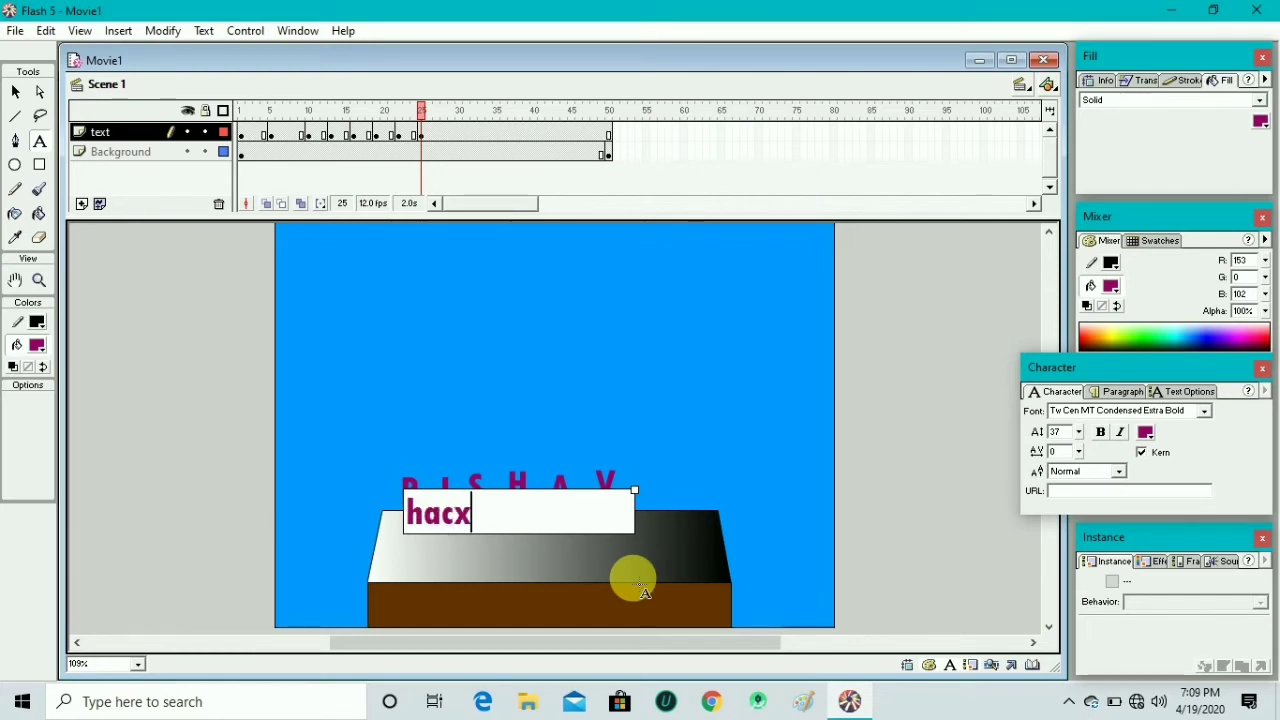
{"action": "left_click_drag", "start_coordinate": [472, 514], "coordinate": [404, 514]}
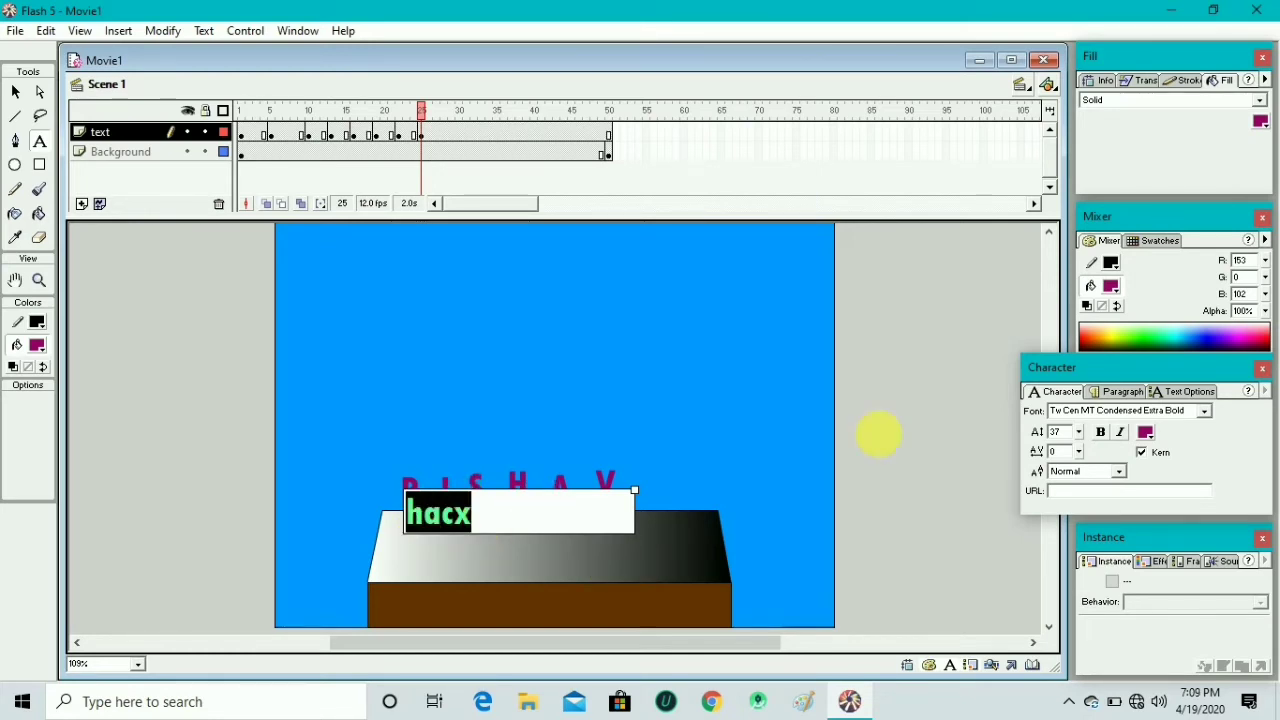
{"action": "left_click", "coordinate": [1147, 432]}
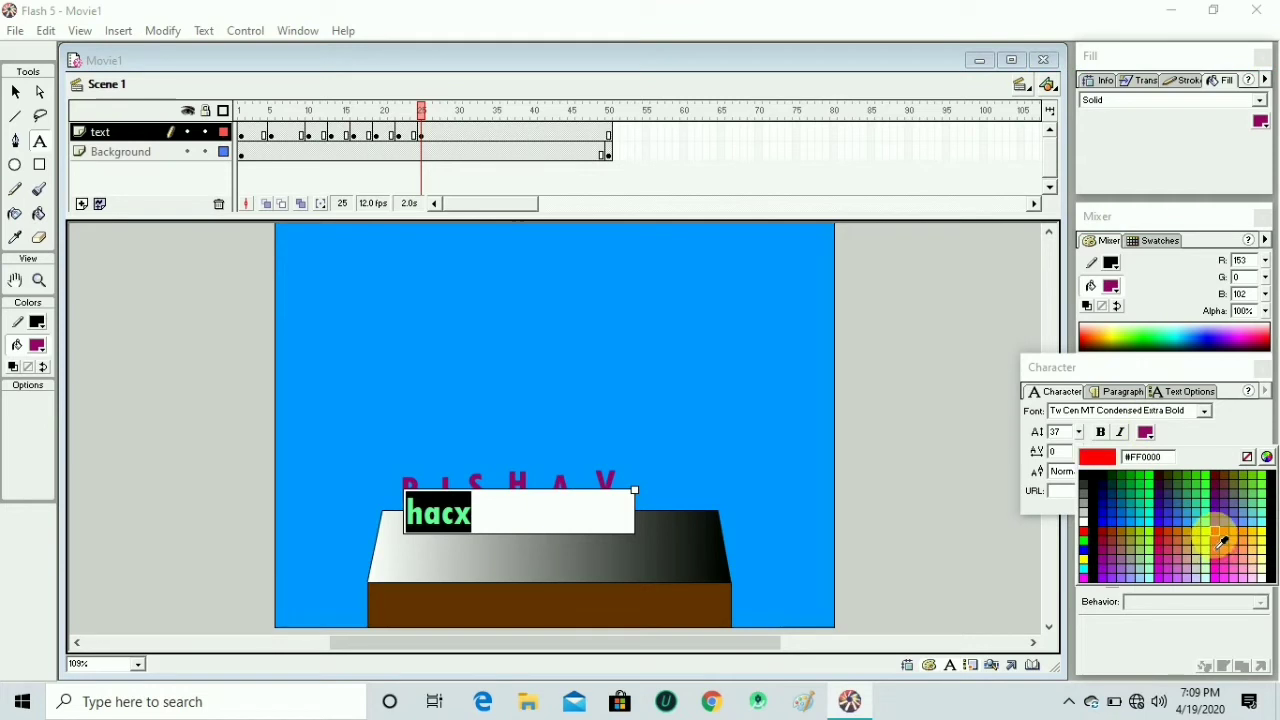
{"action": "left_click", "coordinate": [1210, 537]}
{"action": "left_click", "coordinate": [535, 532]}
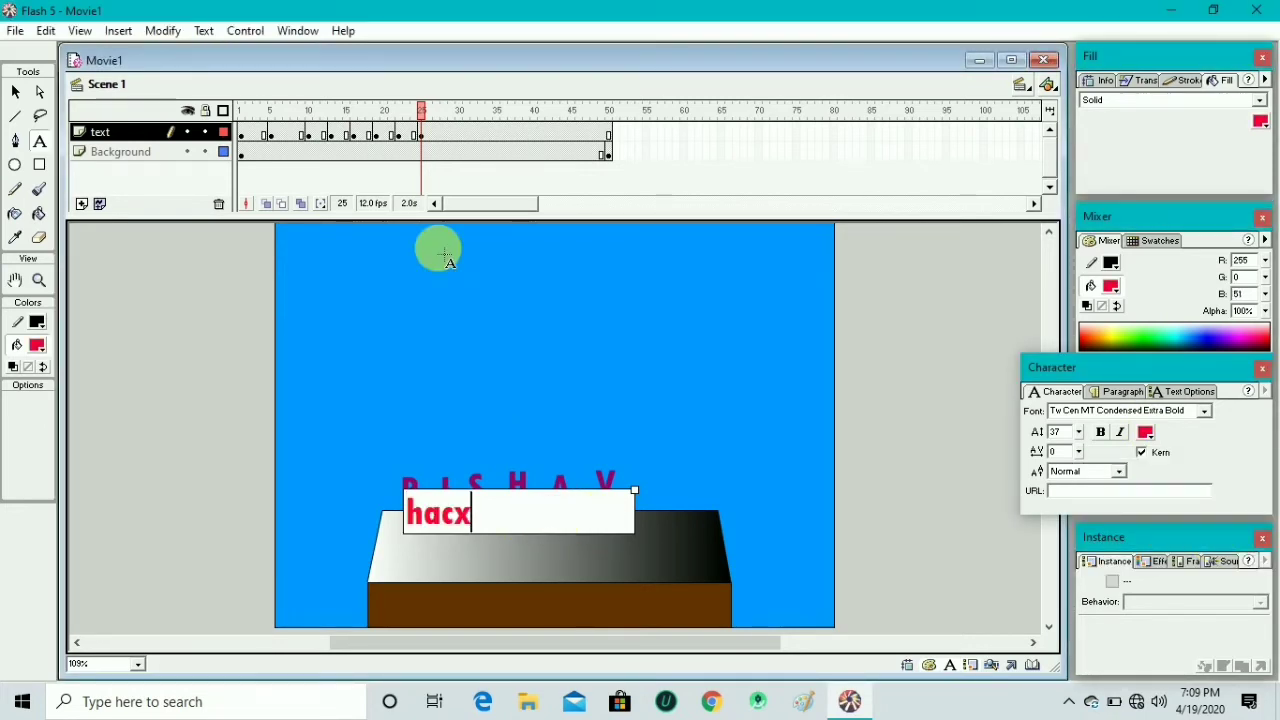
{"action": "left_click", "coordinate": [15, 91]}
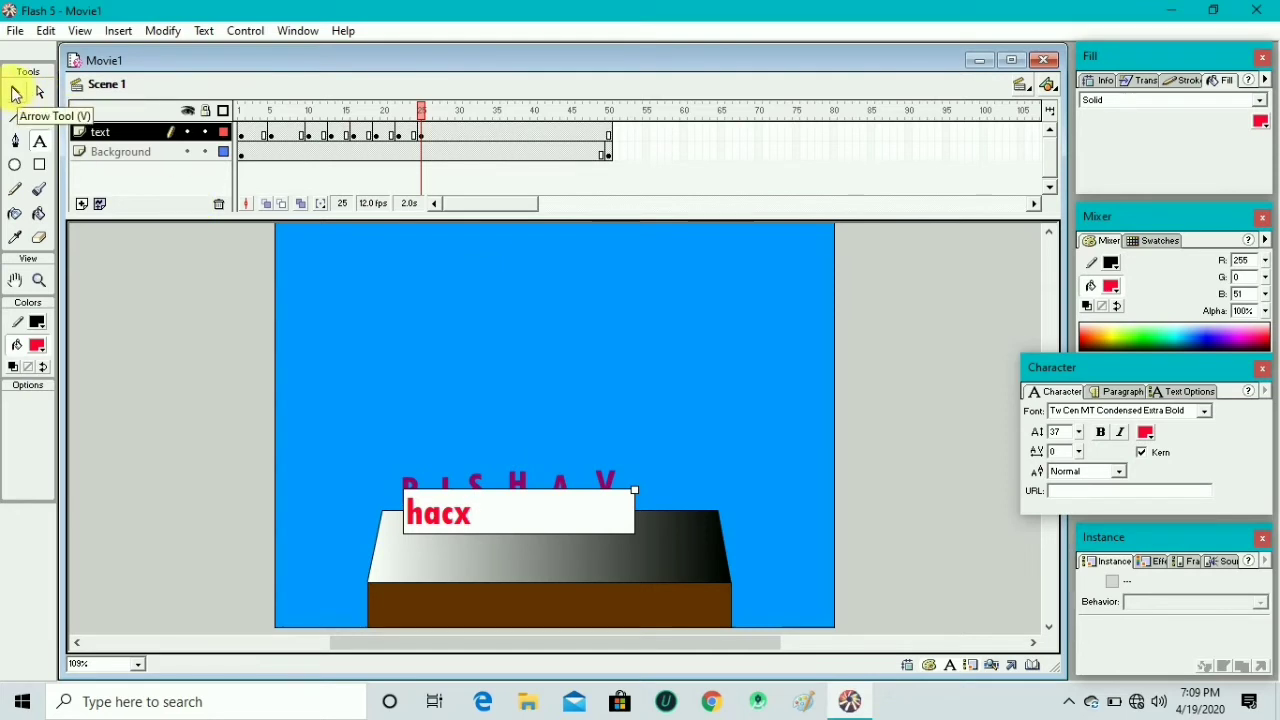
{"action": "left_click_drag", "start_coordinate": [502, 526], "coordinate": [480, 553]}
{"action": "left_click", "coordinate": [460, 520]}
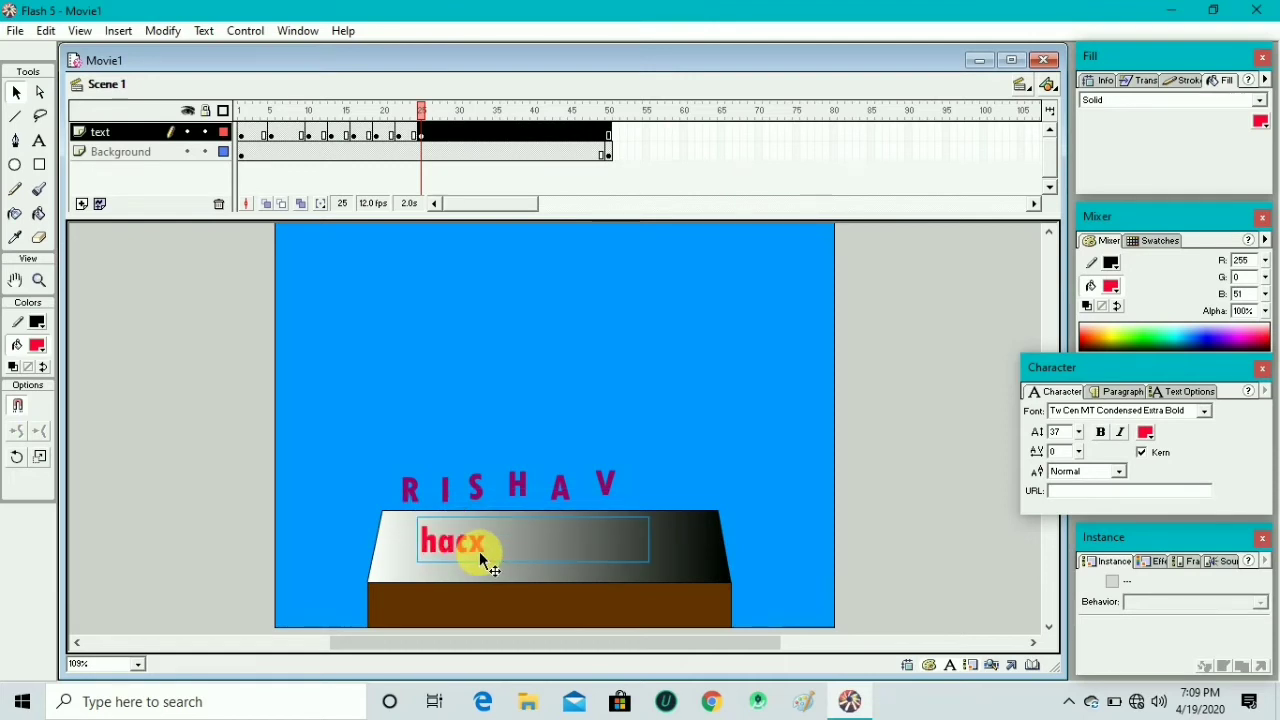
- At a new frame-29 keyframe, shift the hacx text further right on the box
{"action": "left_click", "coordinate": [451, 134]}
{"action": "right_click", "coordinate": [451, 136]}
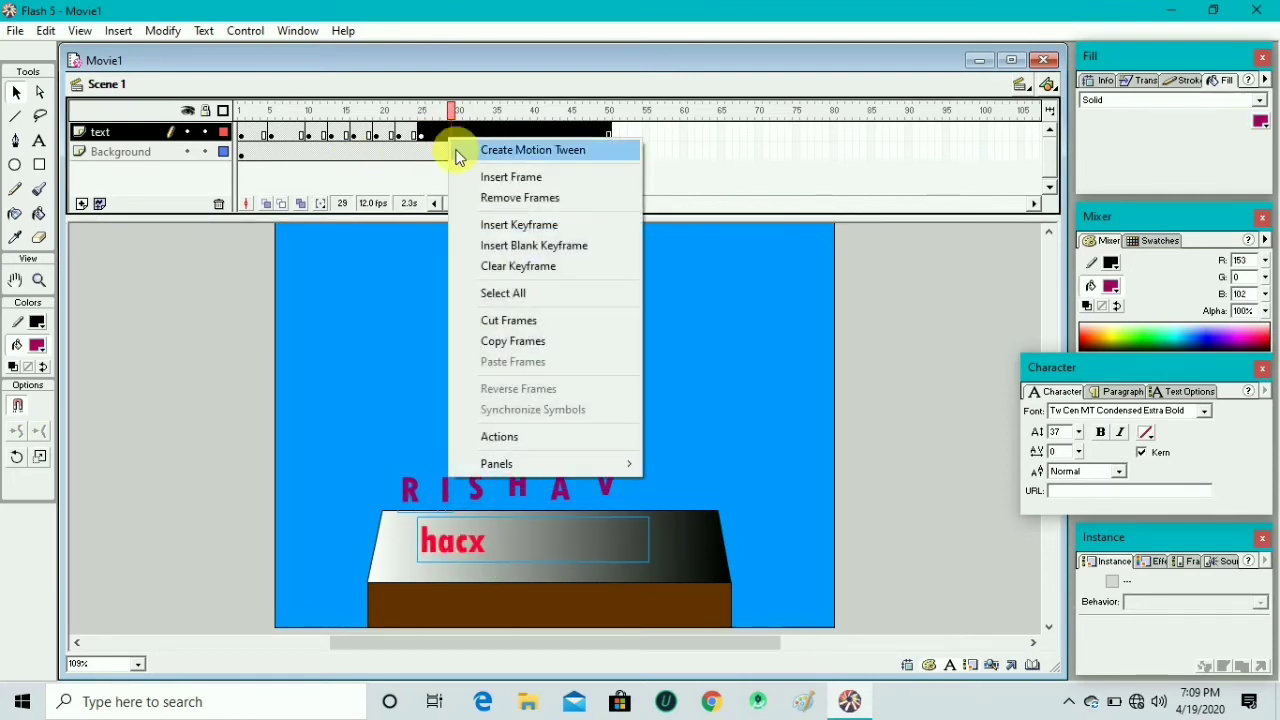
{"action": "left_click", "coordinate": [483, 225]}
{"action": "left_click", "coordinate": [386, 545]}
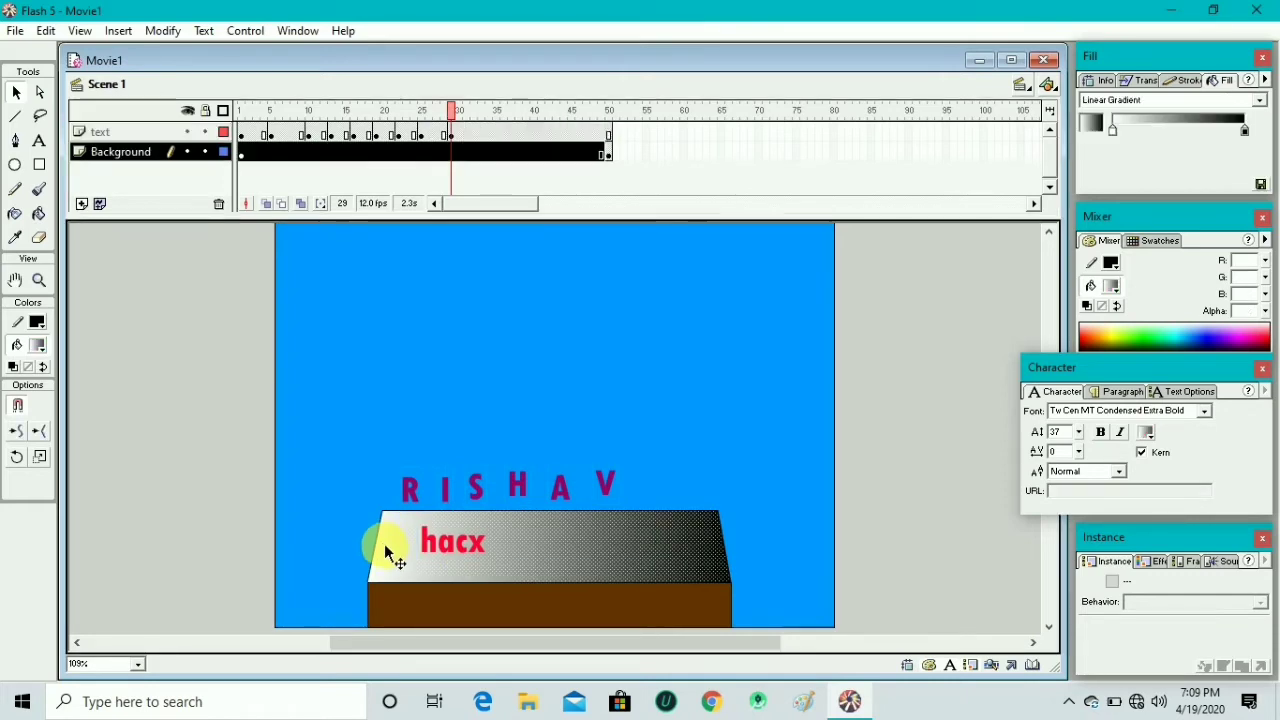
{"action": "left_click", "coordinate": [470, 550]}
{"action": "left_click_drag", "start_coordinate": [480, 545], "coordinate": [536, 546]}
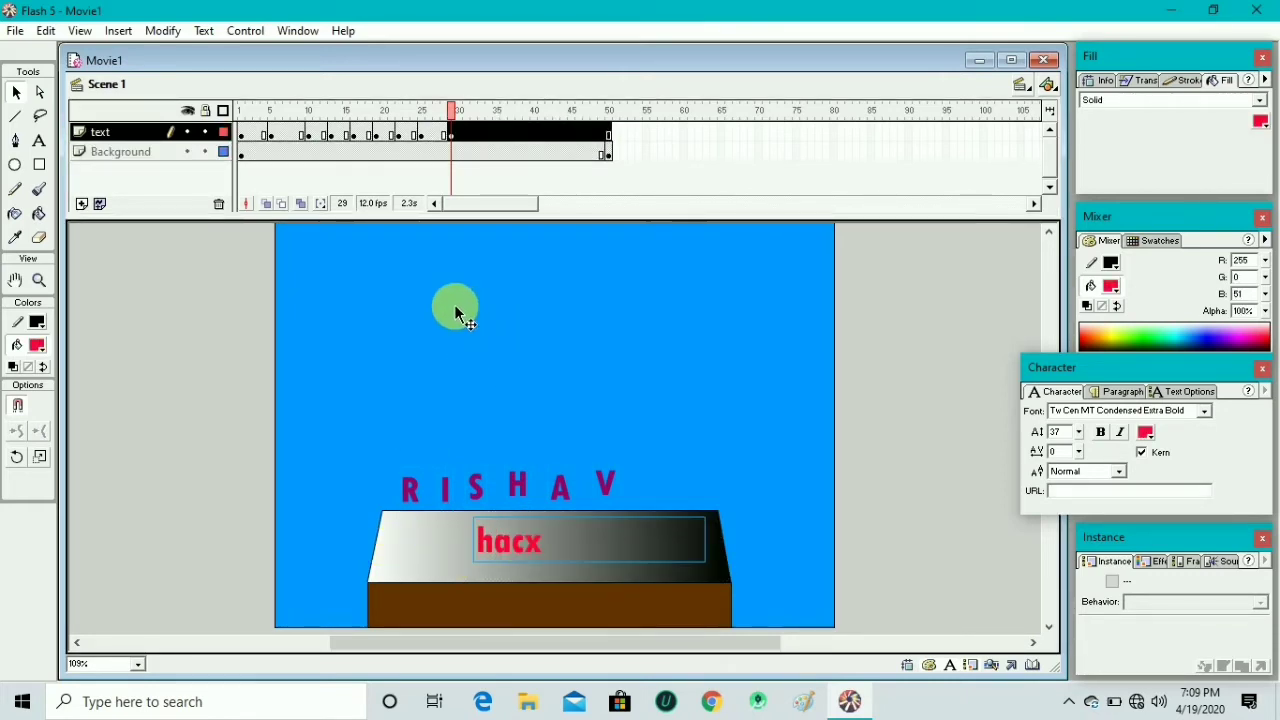
{"action": "left_click", "coordinate": [454, 304]}
- At a frame-33 keyframe, add red SUBSCRIBE text at the top of the stage
{"action": "left_click", "coordinate": [488, 137]}
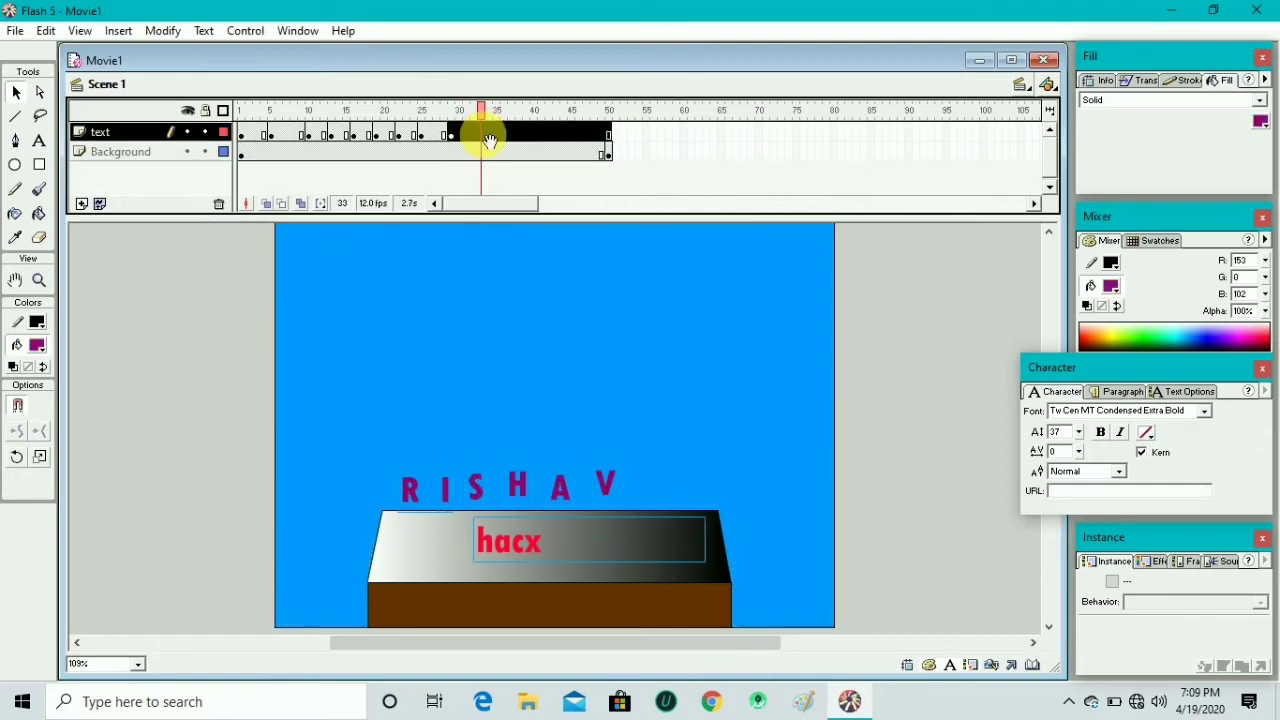
{"action": "right_click", "coordinate": [488, 140]}
{"action": "left_click", "coordinate": [512, 220]}
{"action": "left_click", "coordinate": [39, 141]}
{"action": "left_click_drag", "start_coordinate": [368, 260], "coordinate": [690, 349]}
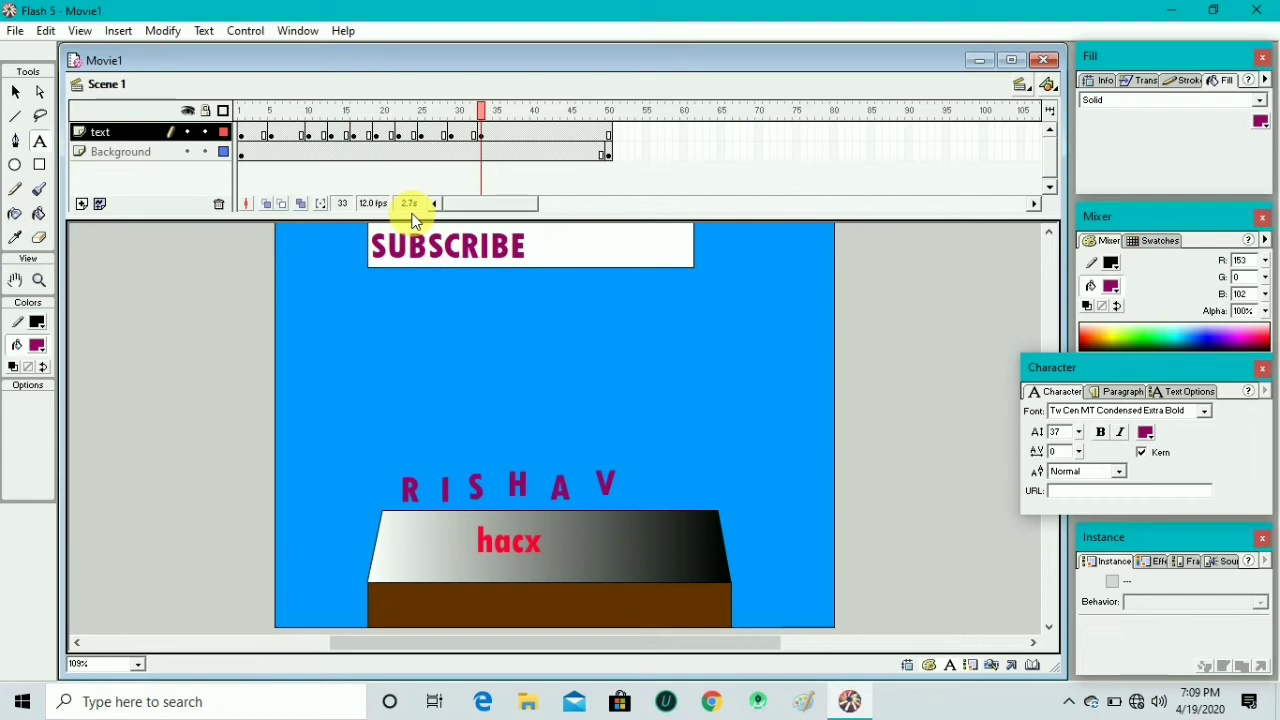
{"action": "key", "text": "ctrl+a"}
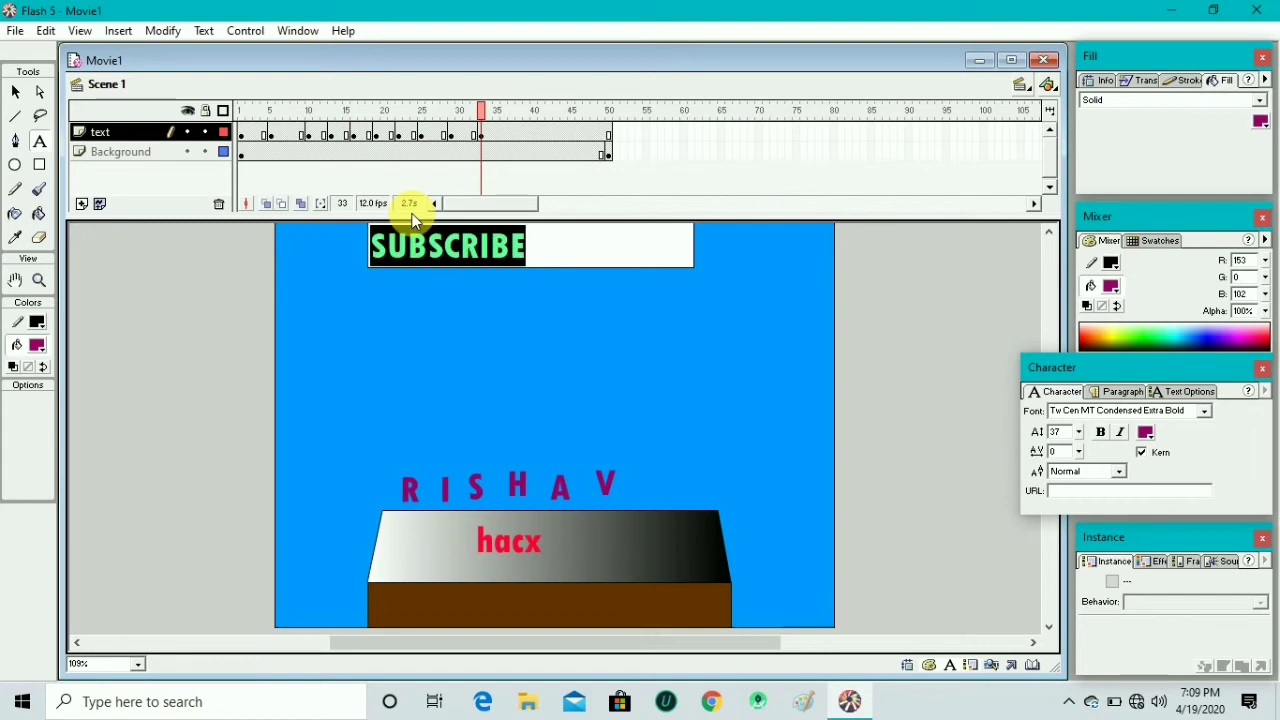
{"action": "left_click", "coordinate": [1145, 433]}
{"action": "left_click", "coordinate": [1216, 536]}
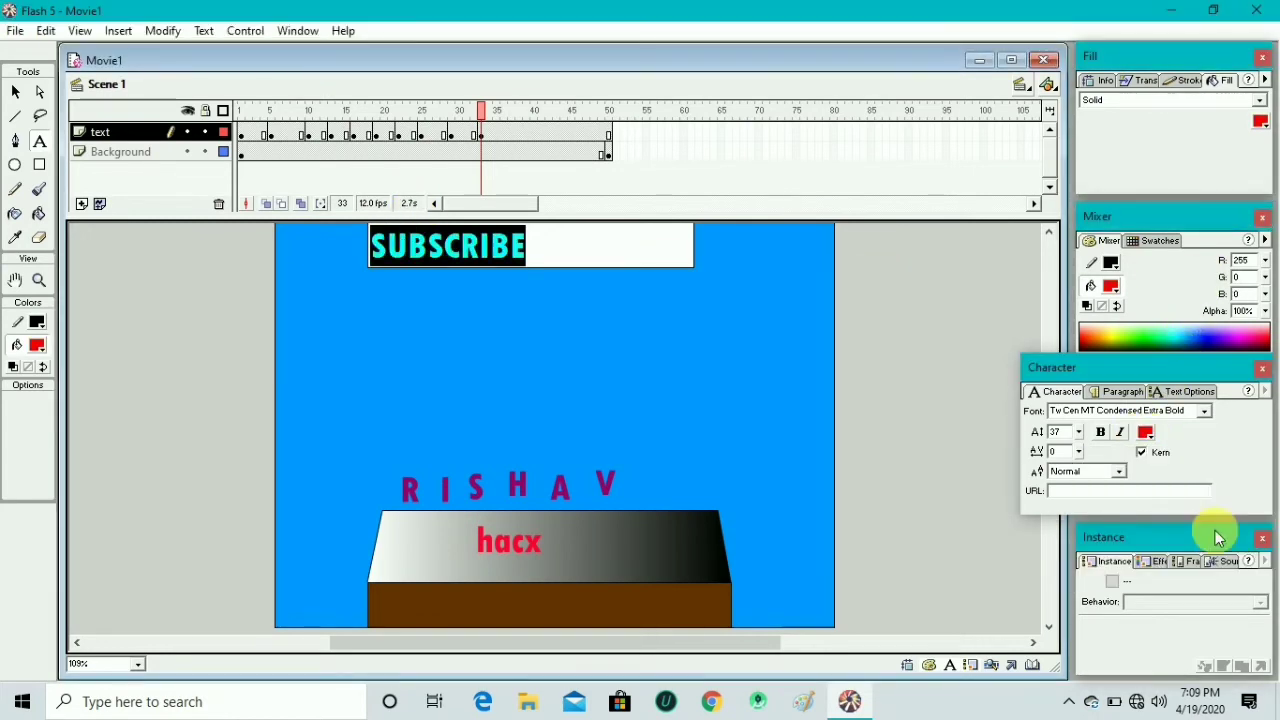
{"action": "left_click", "coordinate": [574, 249]}
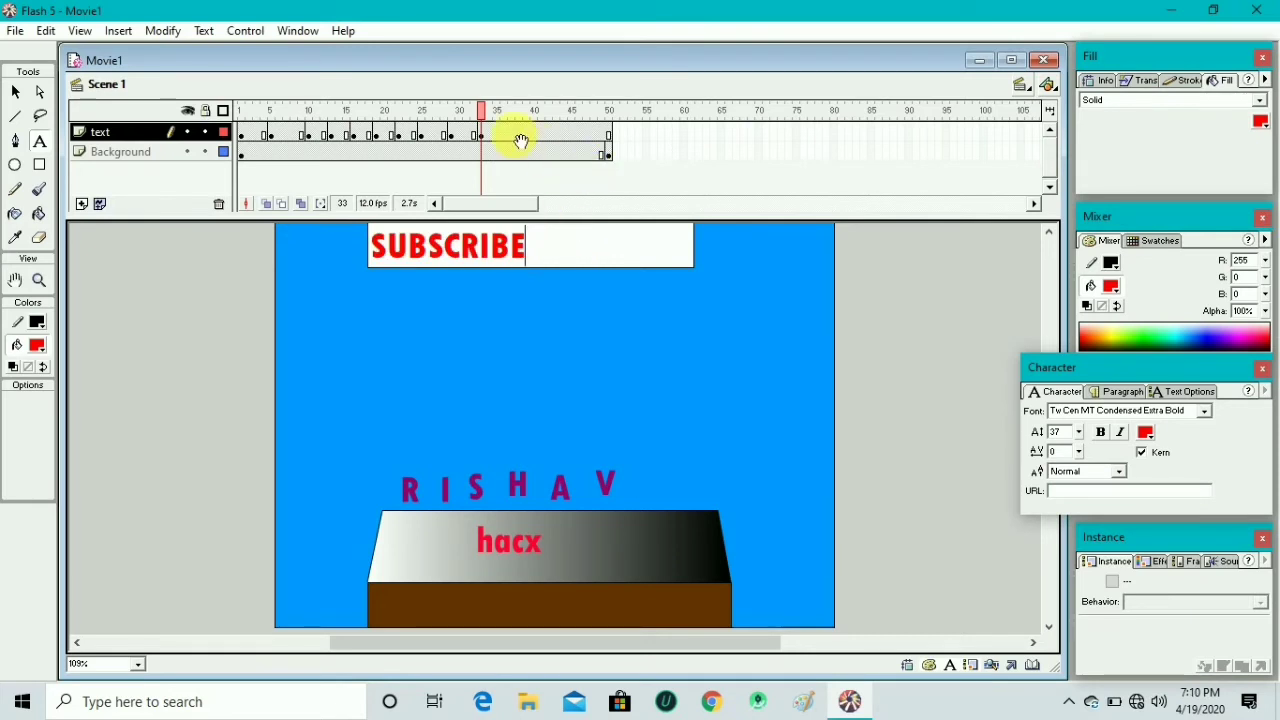
- Keyframe frame 37 and nudge SUBSCRIBE slightly right
{"action": "left_click", "coordinate": [514, 143]}
{"action": "right_click", "coordinate": [520, 143]}
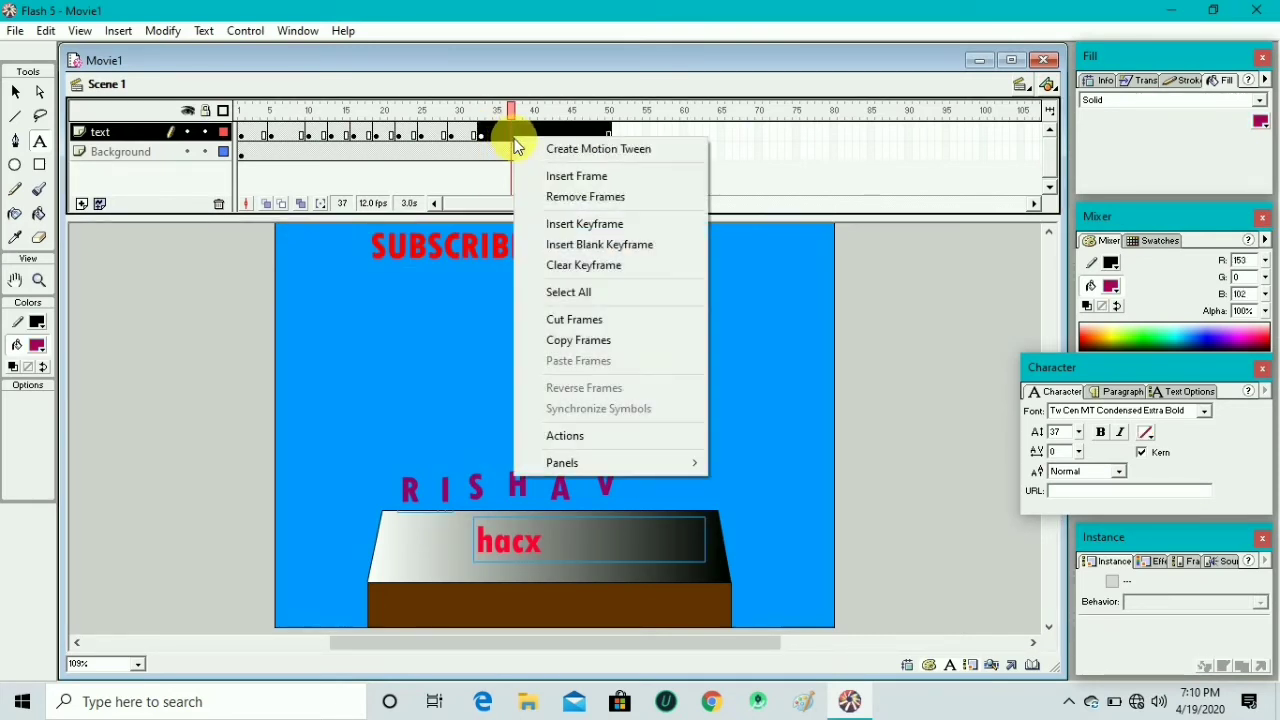
{"action": "left_click", "coordinate": [540, 220]}
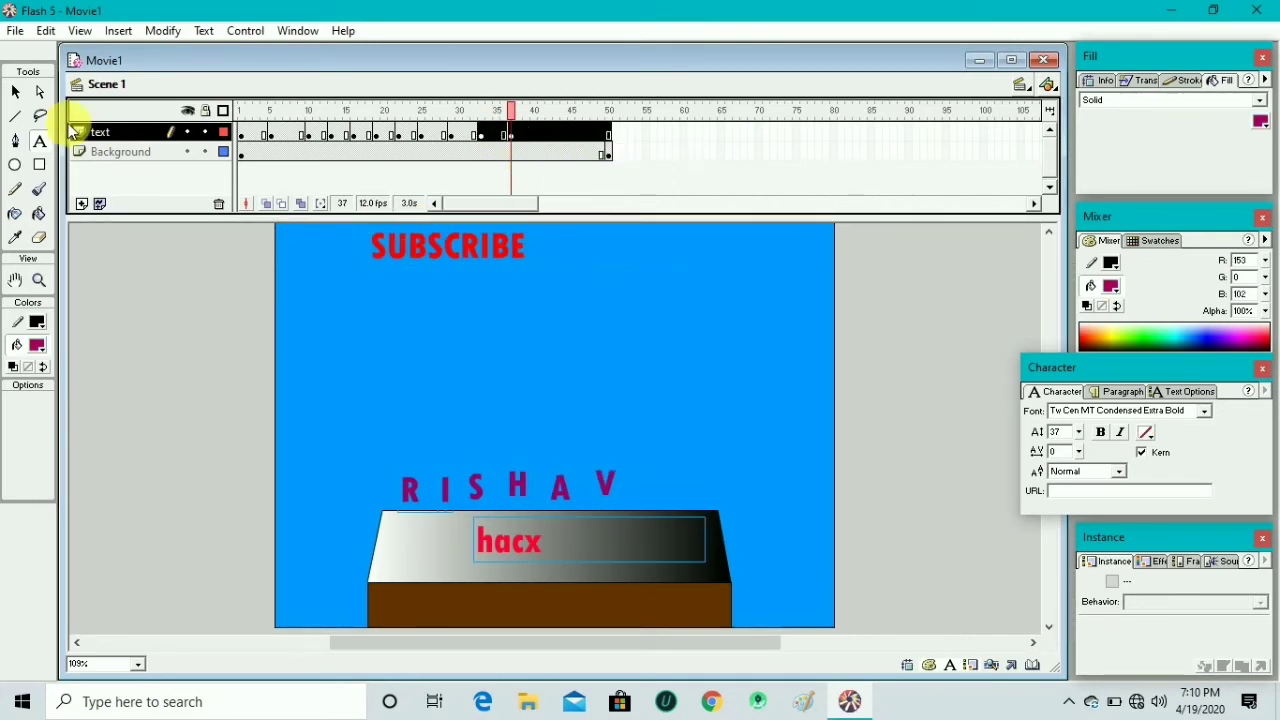
{"action": "left_click", "coordinate": [16, 92]}
{"action": "mouse_move", "coordinate": [380, 243]}
{"action": "left_mouse_down"}
{"action": "mouse_move", "coordinate": [399, 240]}
{"action": "mouse_move", "coordinate": [441, 270]}
{"action": "mouse_move", "coordinate": [399, 247]}
{"action": "left_mouse_up"}
{"action": "left_click", "coordinate": [534, 155]}
- Keyframe frame 40 and move SUBSCRIBE down toward the stage centre
{"action": "left_click", "coordinate": [533, 137]}
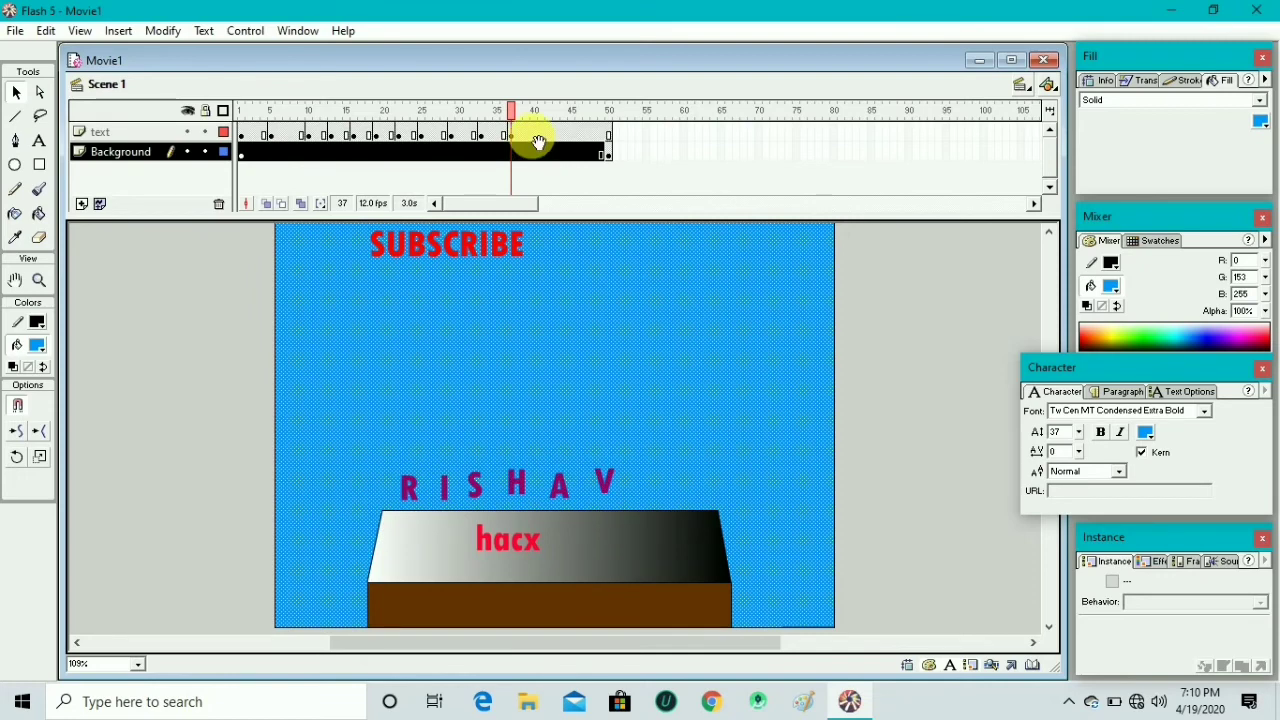
{"action": "right_click", "coordinate": [538, 143]}
{"action": "left_click", "coordinate": [554, 220]}
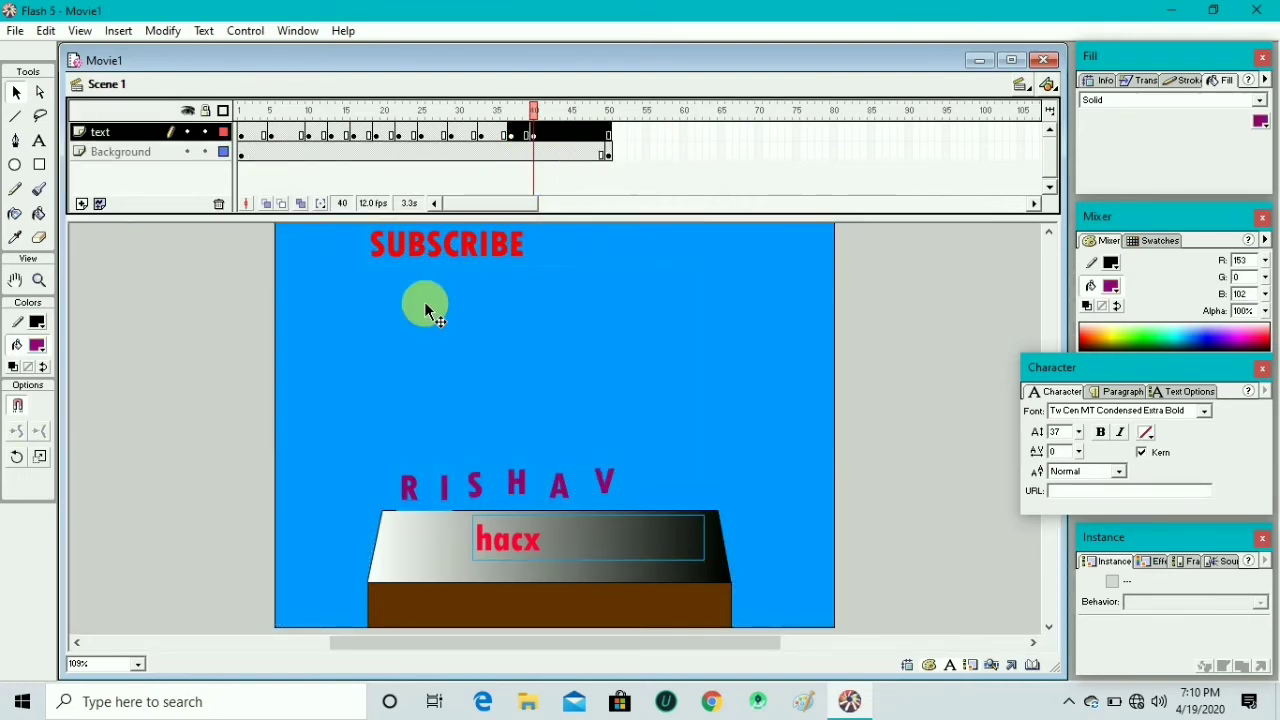
{"action": "left_click", "coordinate": [377, 336]}
{"action": "left_click", "coordinate": [443, 251]}
{"action": "left_click_drag", "start_coordinate": [443, 251], "coordinate": [516, 318]}
{"action": "left_click", "coordinate": [375, 330]}
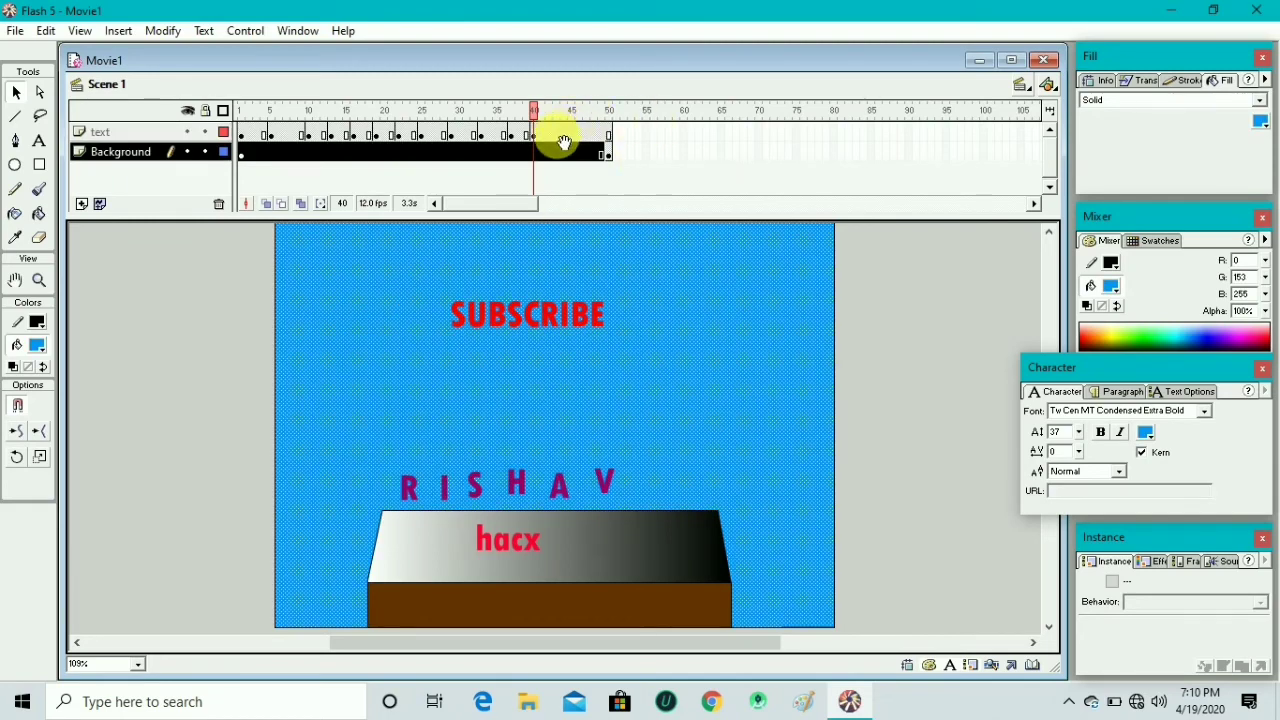
- Add a keyframe at frame 43 on the text layer
{"action": "left_click", "coordinate": [563, 140]}
{"action": "right_click", "coordinate": [563, 143]}
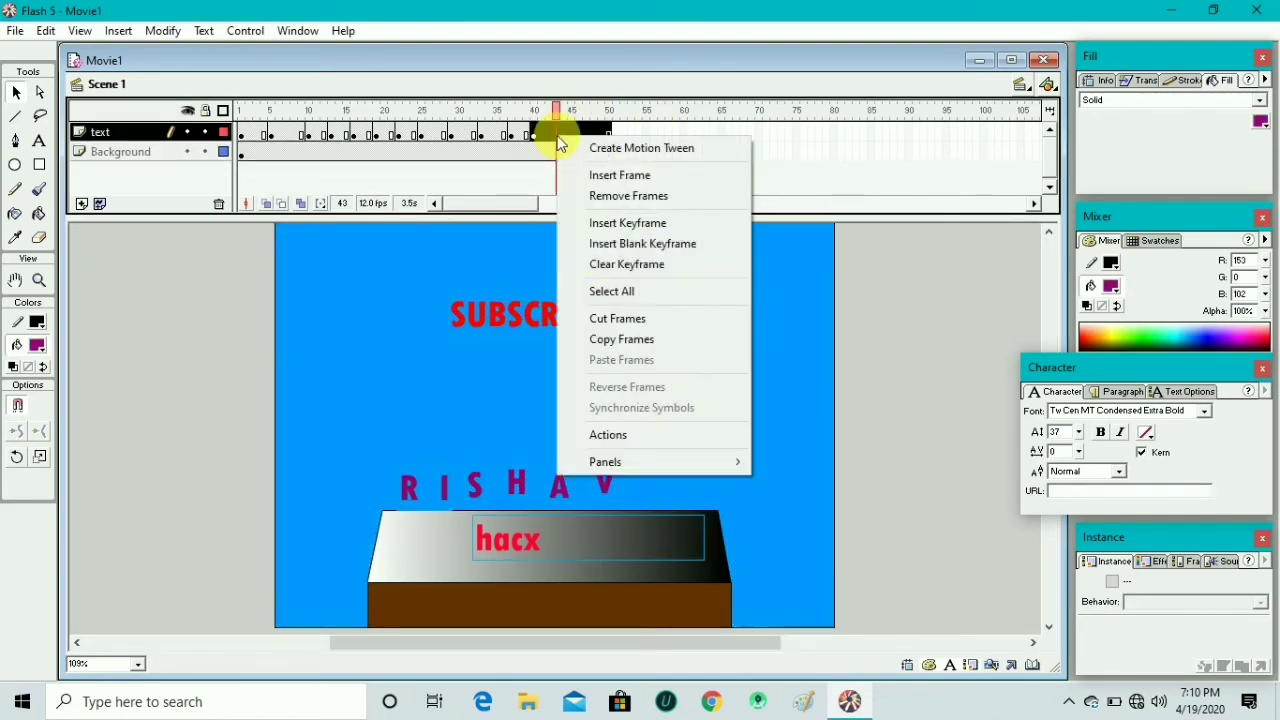
{"action": "left_click", "coordinate": [585, 220]}
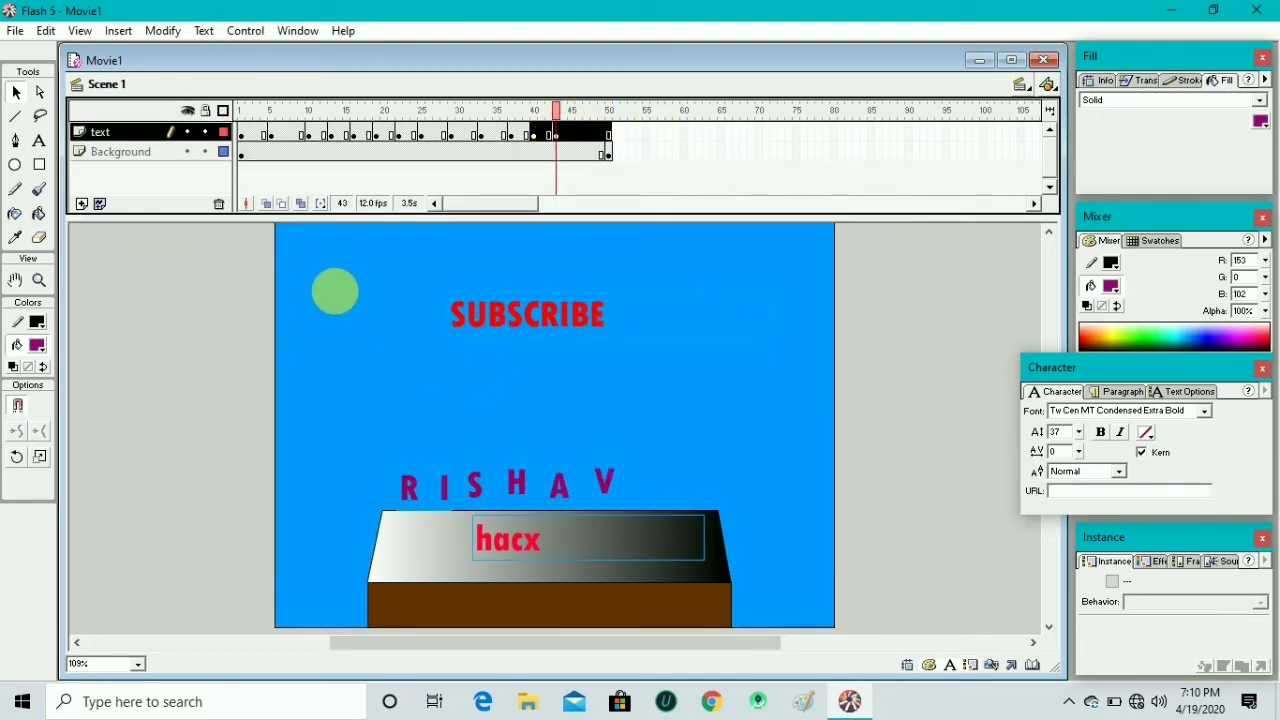
- Type ON YOUTUBE in a text box below SUBSCRIBE and colour it green
{"action": "left_click", "coordinate": [38, 141]}
{"action": "left_click", "coordinate": [372, 372]}
{"action": "left_click_drag", "start_coordinate": [407, 355], "coordinate": [738, 440]}
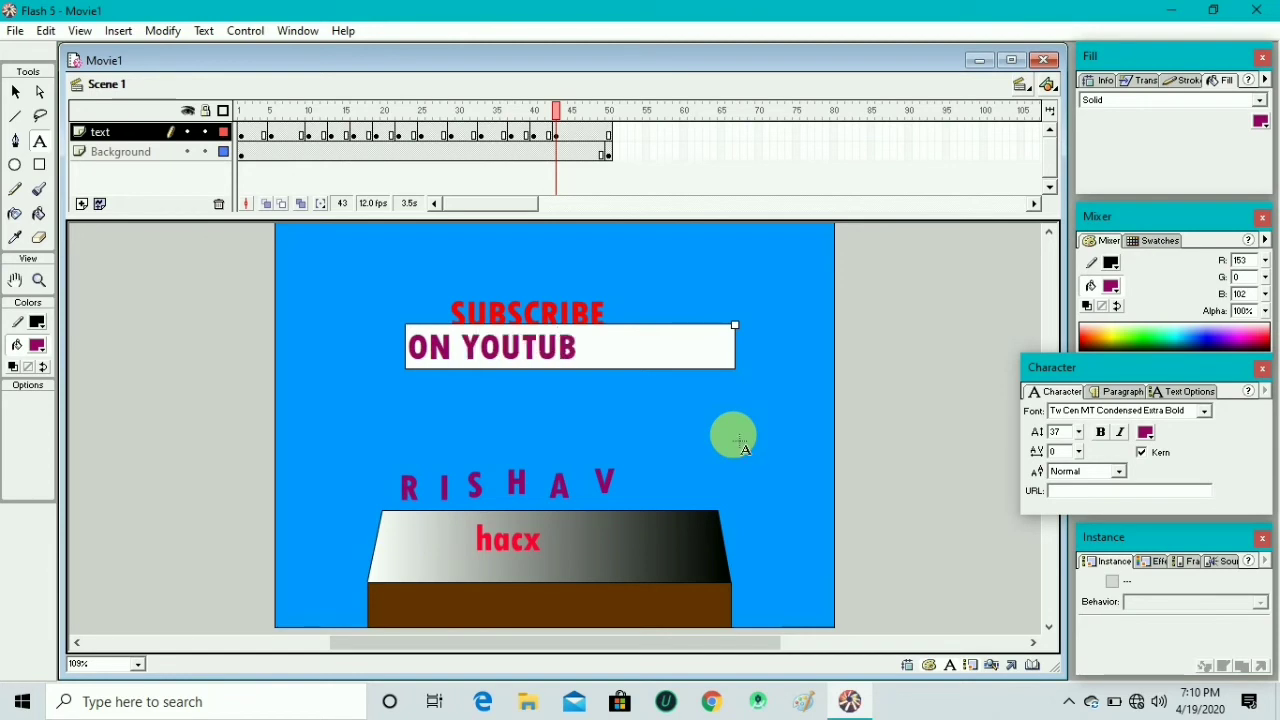
{"action": "key", "text": "ctrl+a"}
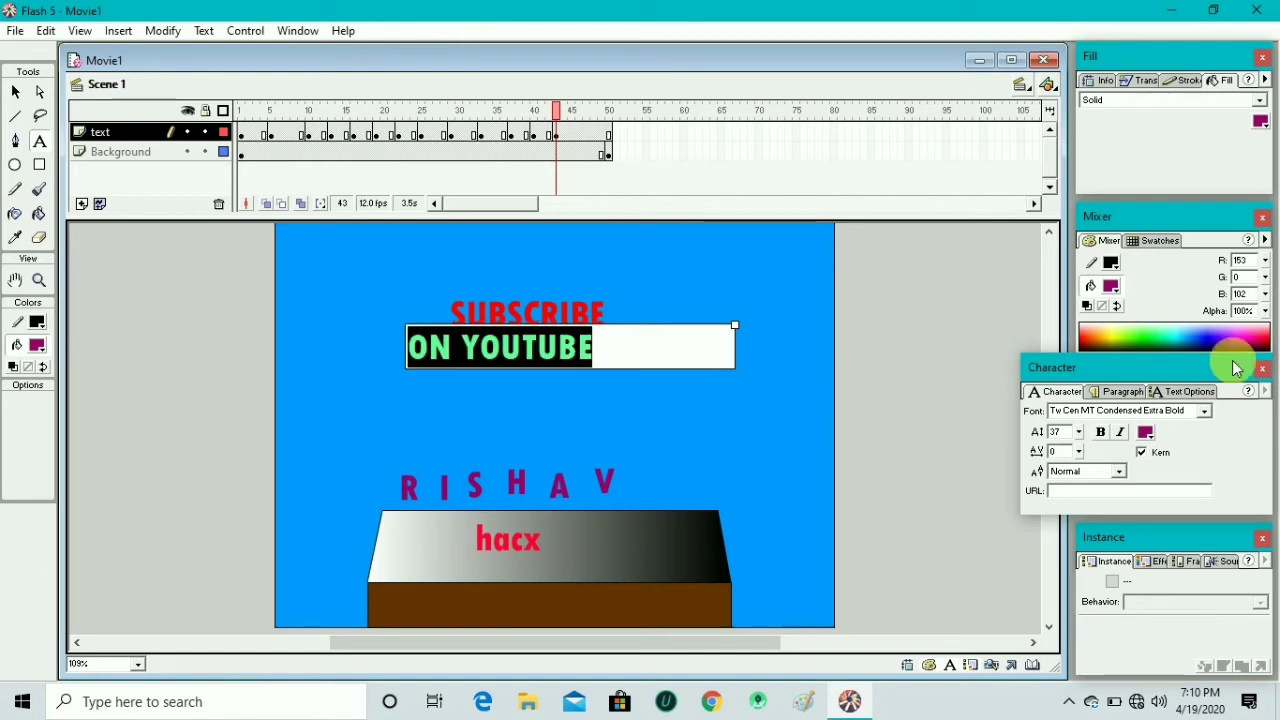
{"action": "left_click", "coordinate": [1146, 432]}
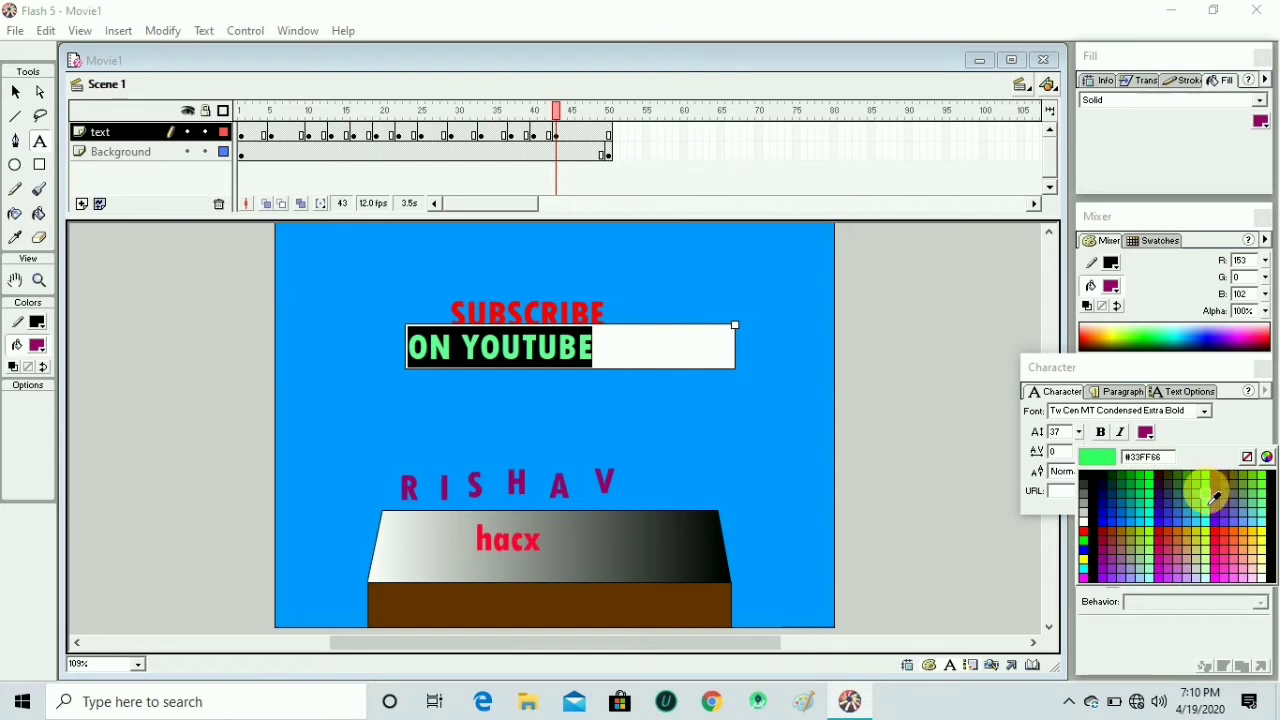
{"action": "left_click", "coordinate": [1210, 497]}
{"action": "left_click", "coordinate": [694, 354]}
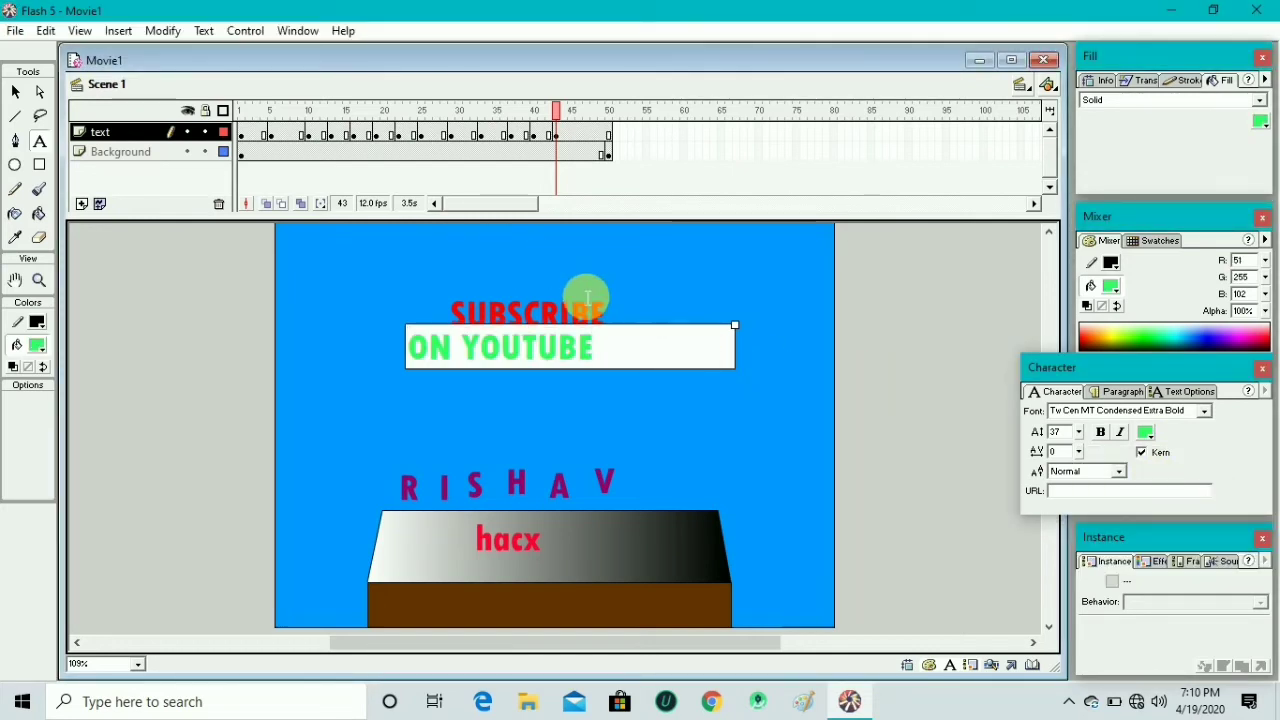
{"action": "left_click", "coordinate": [654, 291]}
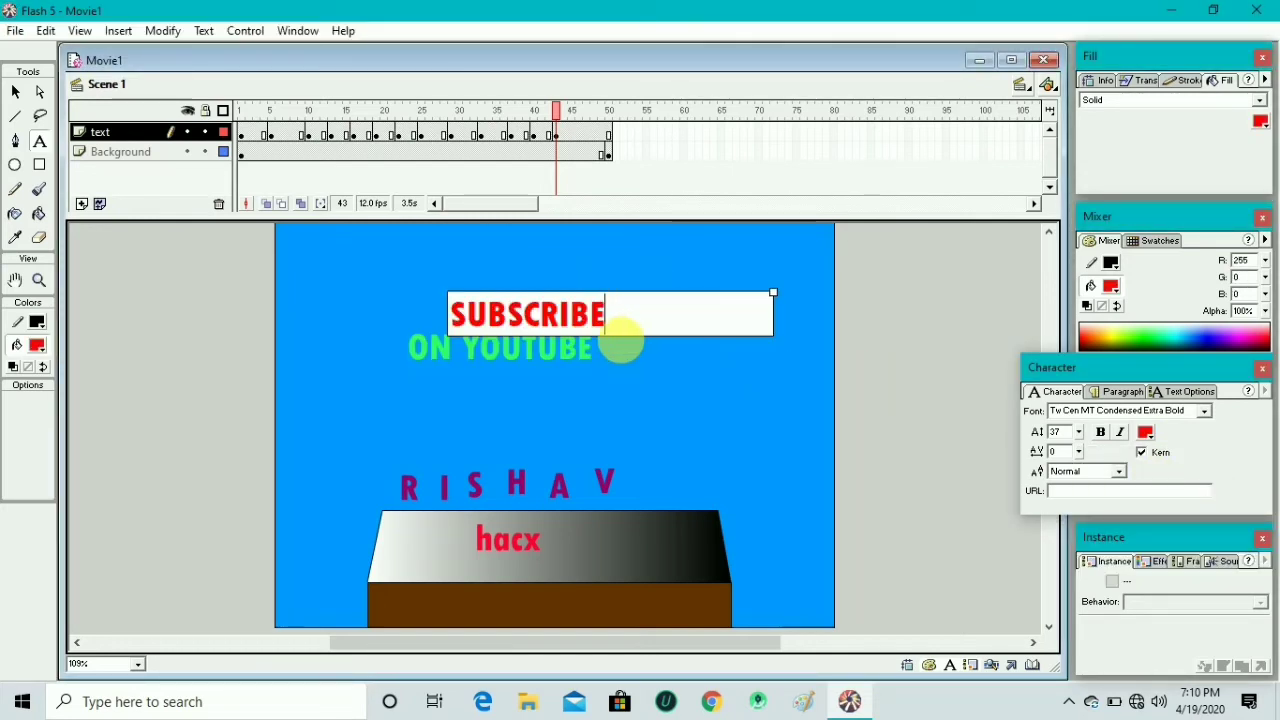
{"action": "left_click", "coordinate": [588, 348]}
- At a frame-45 keyframe, move ON YOUTUBE lower, centred beneath SUBSCRIBE
{"action": "left_click", "coordinate": [575, 140]}
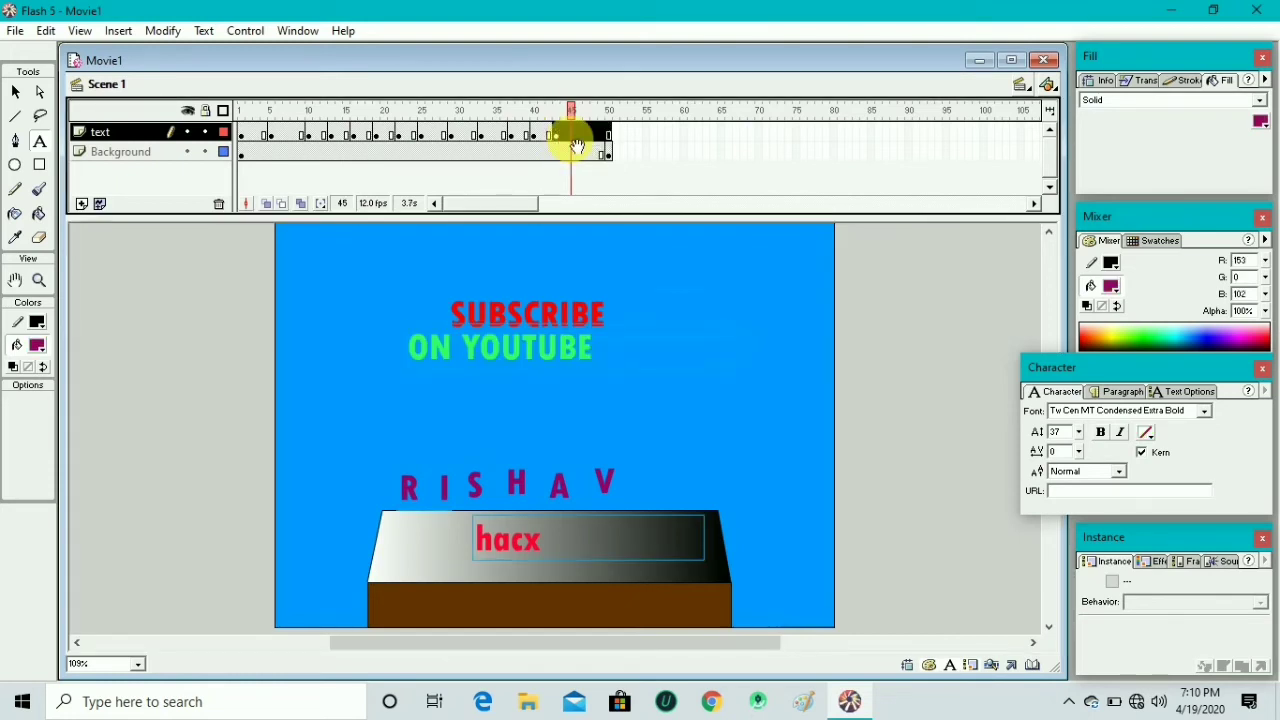
{"action": "right_click", "coordinate": [577, 146]}
{"action": "left_click", "coordinate": [610, 222]}
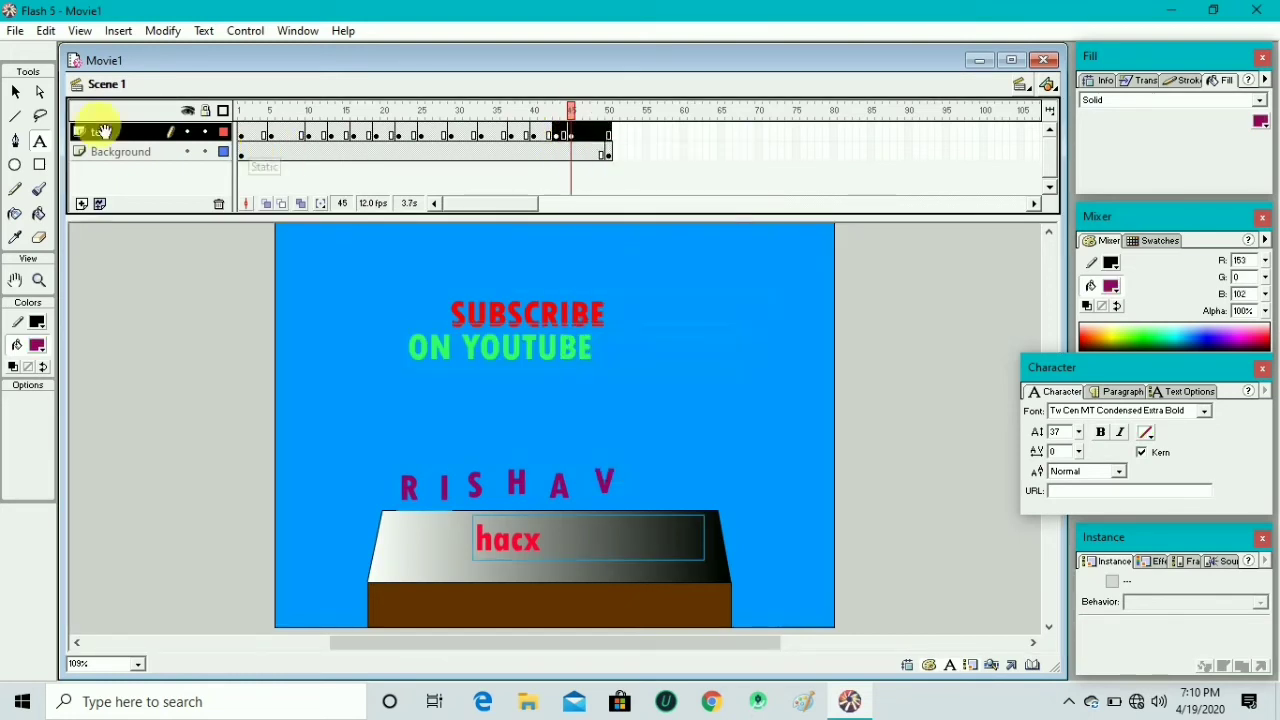
{"action": "left_click", "coordinate": [15, 91]}
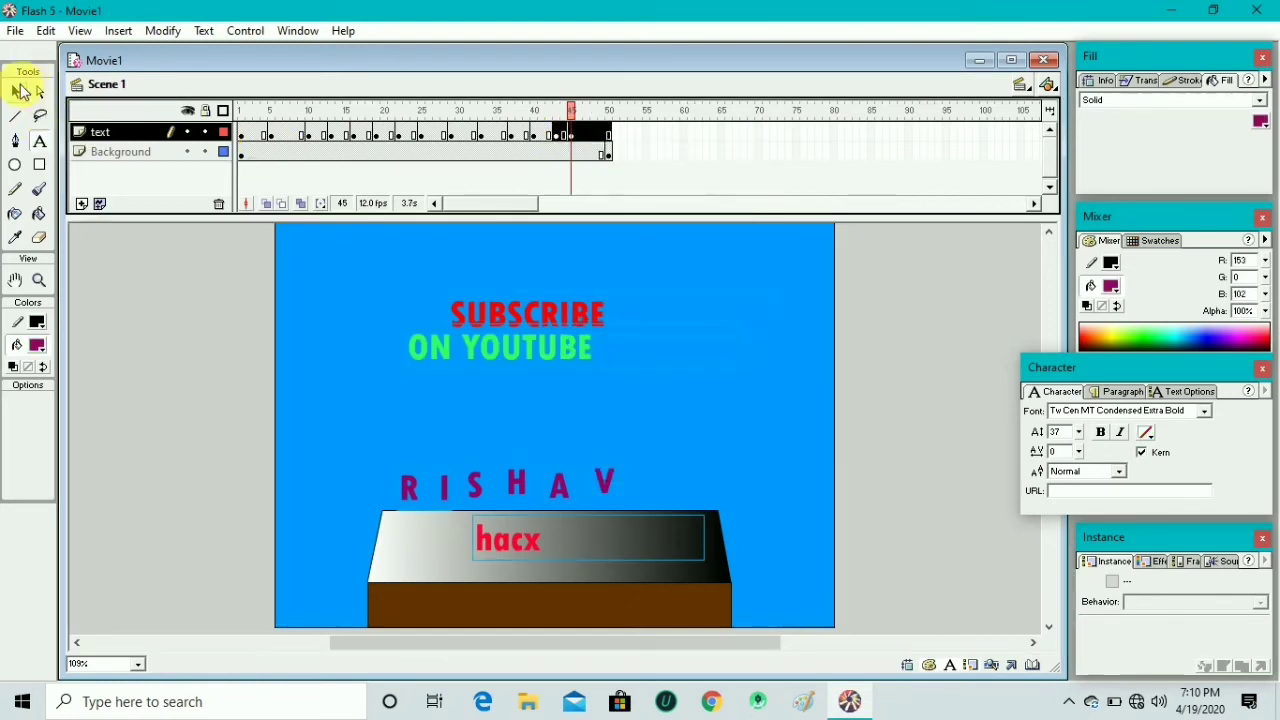
{"action": "left_click", "coordinate": [413, 355]}
{"action": "left_click", "coordinate": [425, 358]}
{"action": "left_click_drag", "start_coordinate": [426, 358], "coordinate": [460, 392]}
{"action": "left_click", "coordinate": [368, 366]}
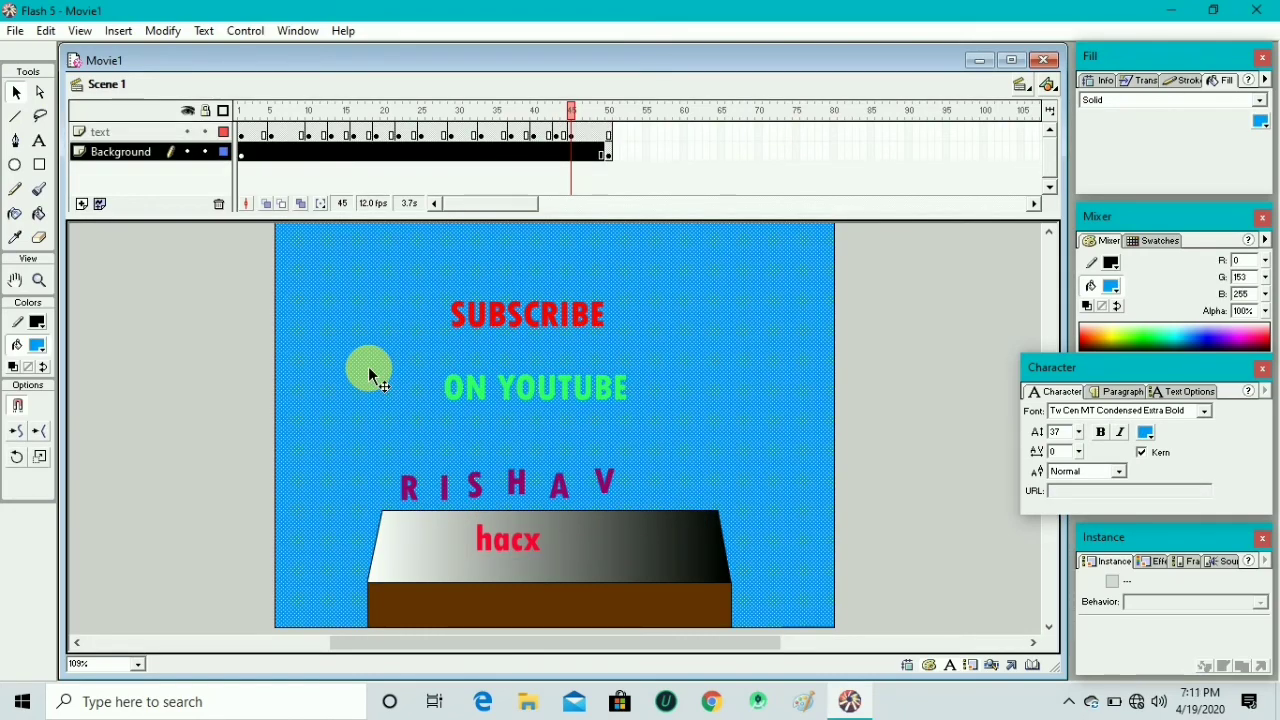
{"action": "key", "text": "ctrl+Return"}
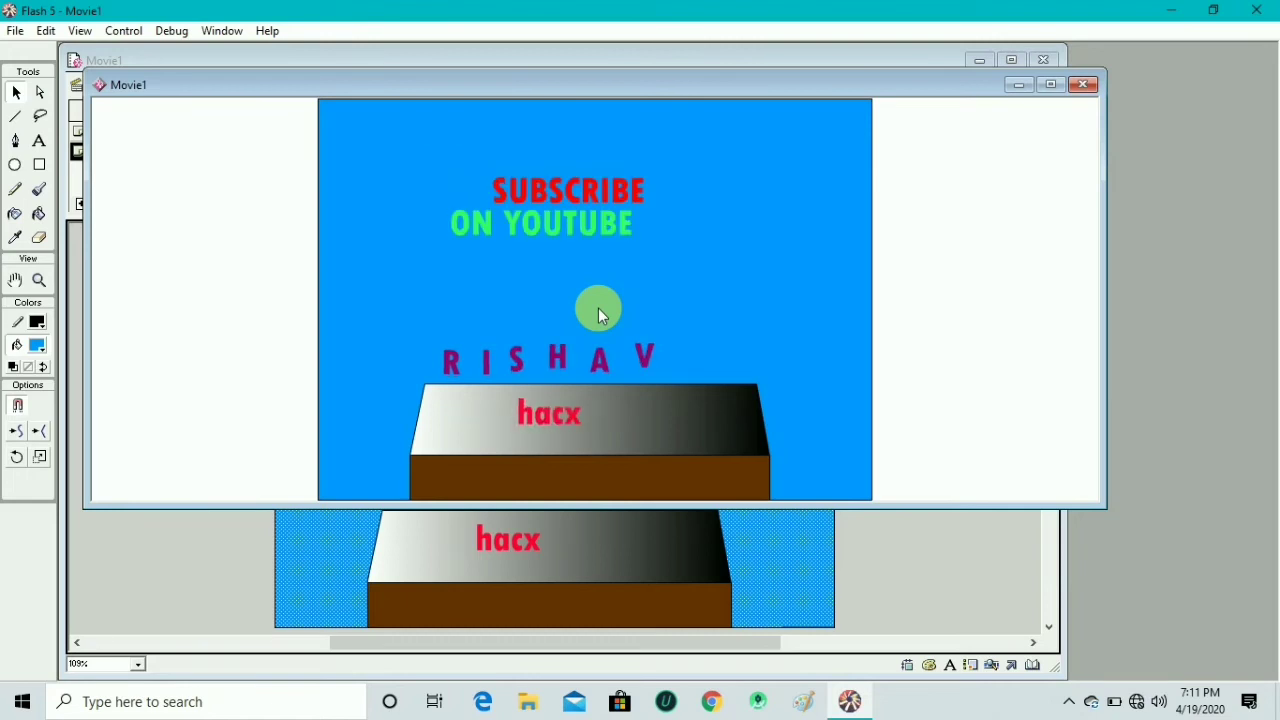
- Close the preview and add a new layer named 'aero' above Background
{"action": "left_click", "coordinate": [1085, 86]}
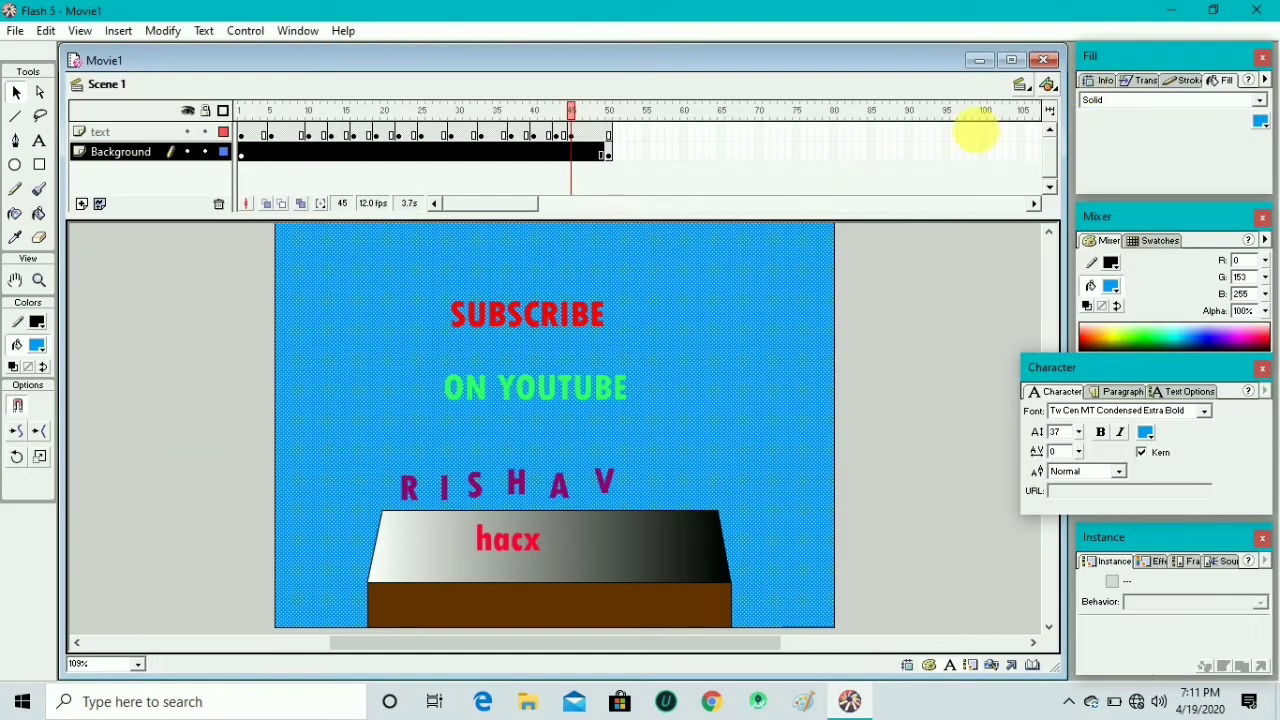
{"action": "left_click", "coordinate": [862, 328]}
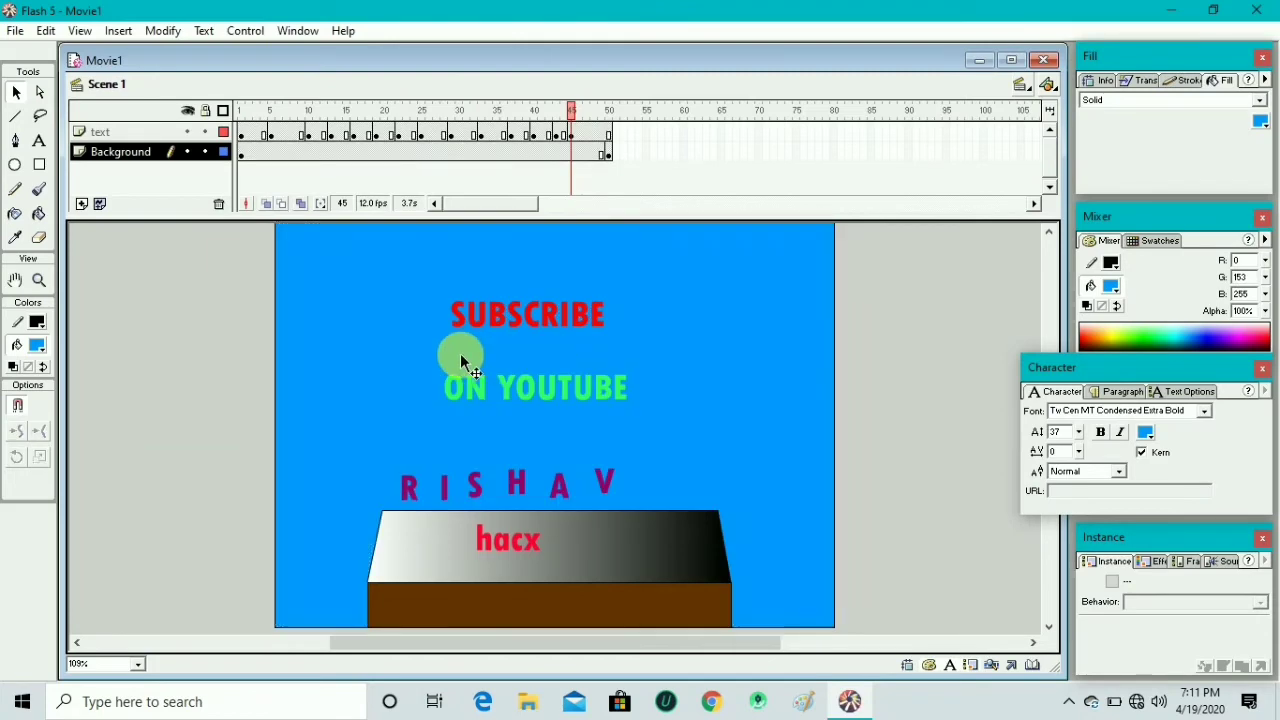
{"action": "left_click", "coordinate": [82, 204]}
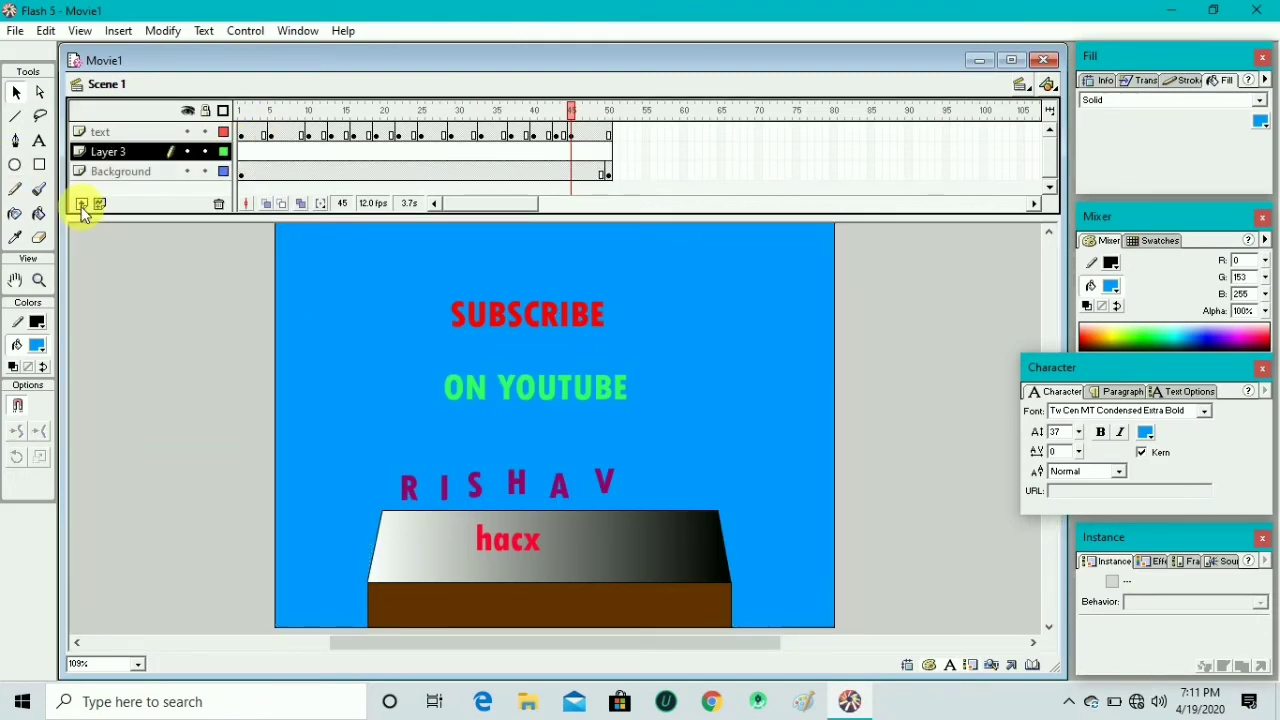
{"action": "double_click", "coordinate": [125, 154]}
{"action": "type", "text": "a"}
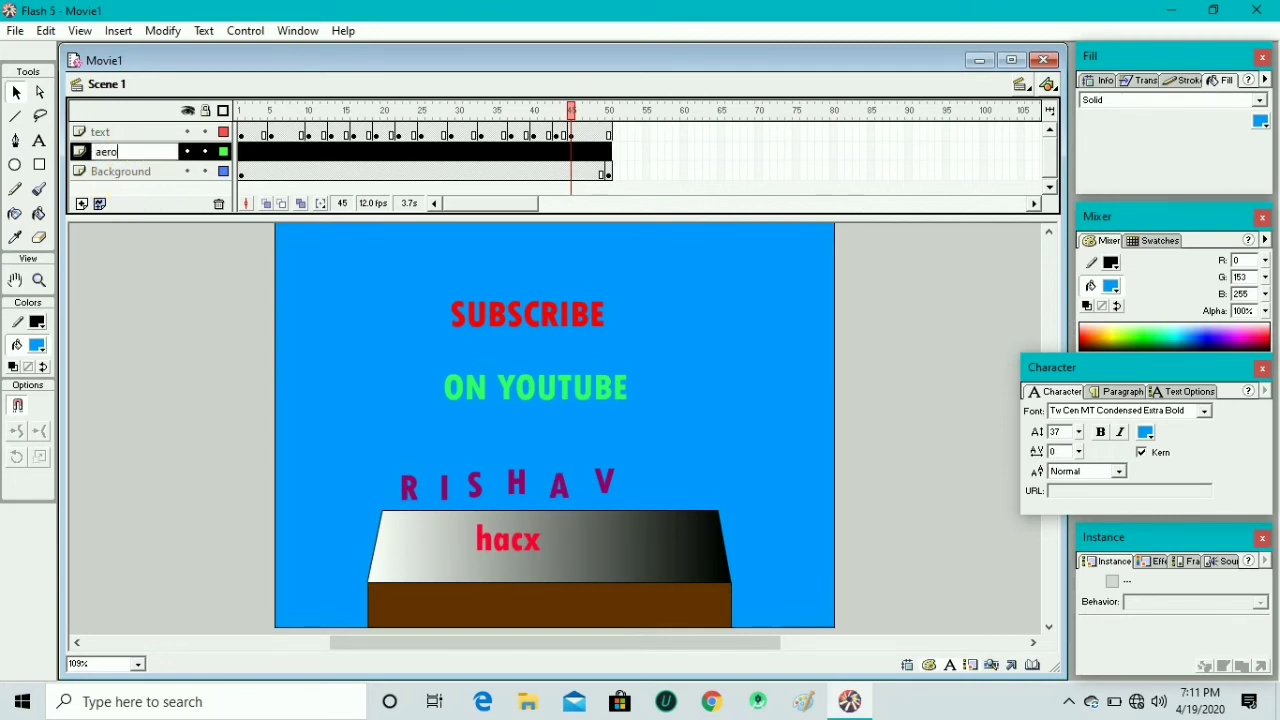
{"action": "type", "text": "ero"}
{"action": "key", "text": "Return"}
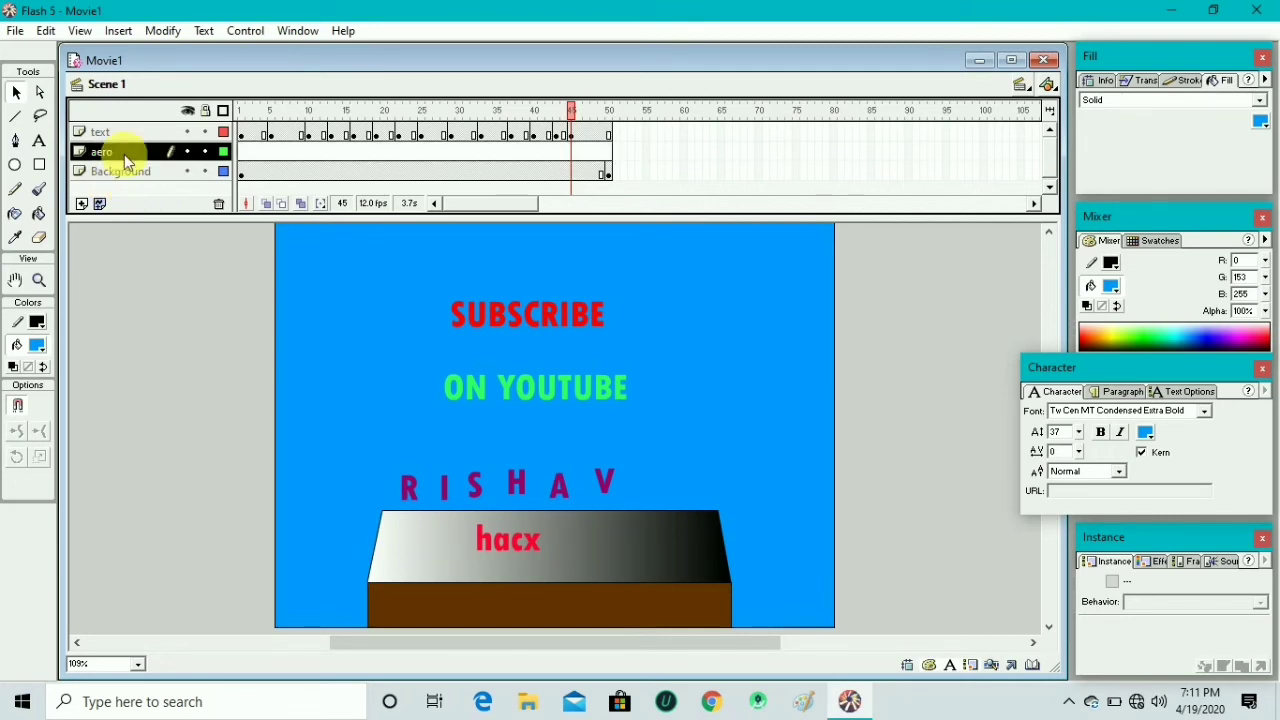
- Add keyframes at frames 50 and 5 on the aero layer
{"action": "left_click", "coordinate": [608, 153]}
{"action": "right_click", "coordinate": [608, 153]}
{"action": "left_click", "coordinate": [671, 247]}
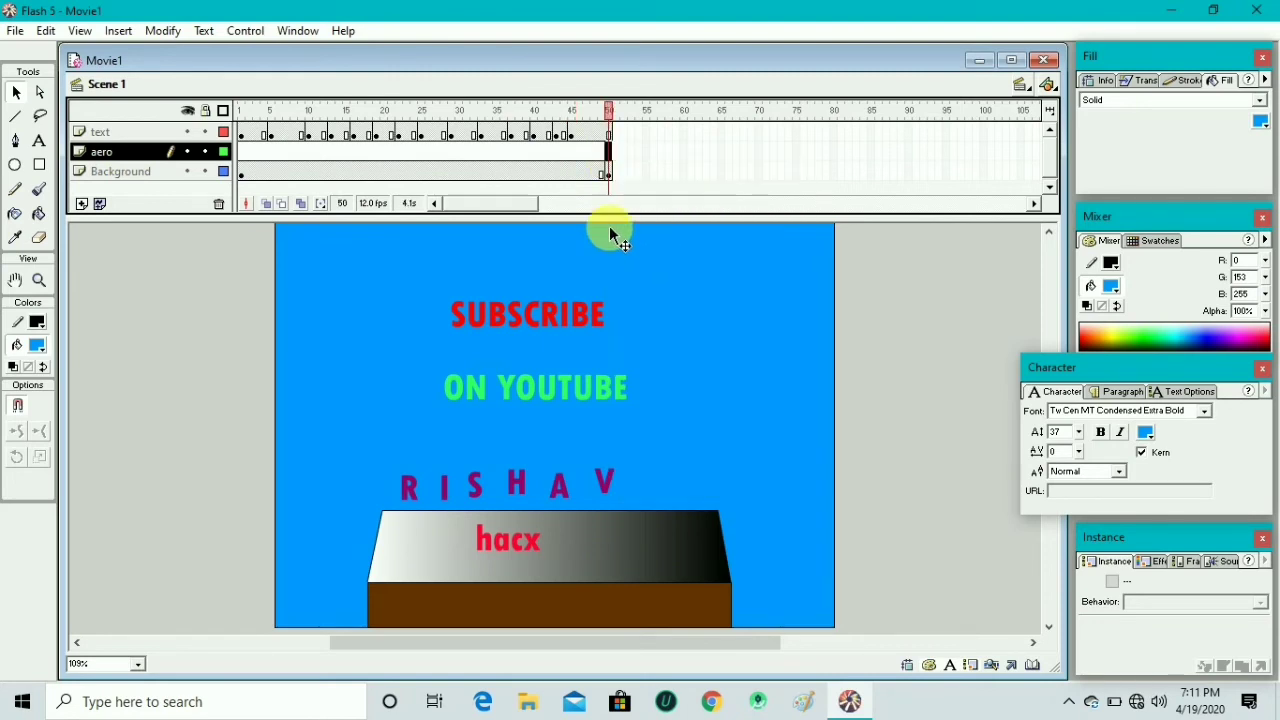
{"action": "left_click", "coordinate": [241, 152]}
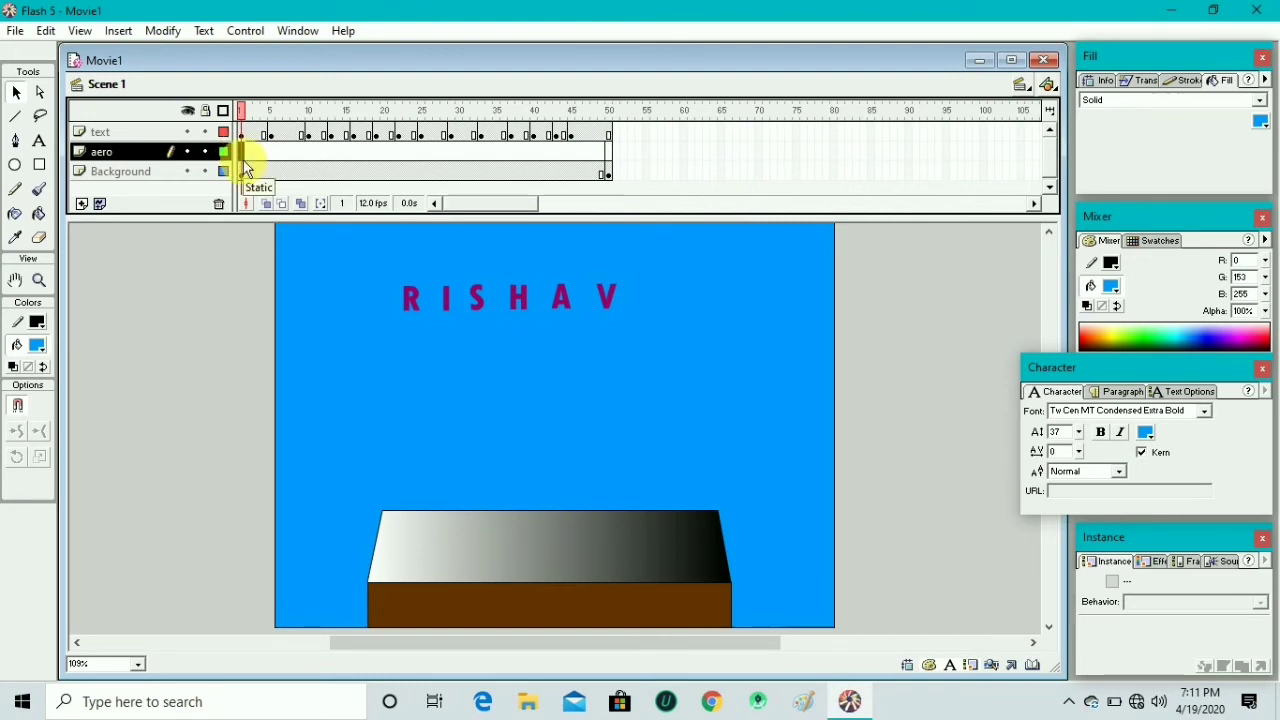
{"action": "right_click", "coordinate": [265, 155]}
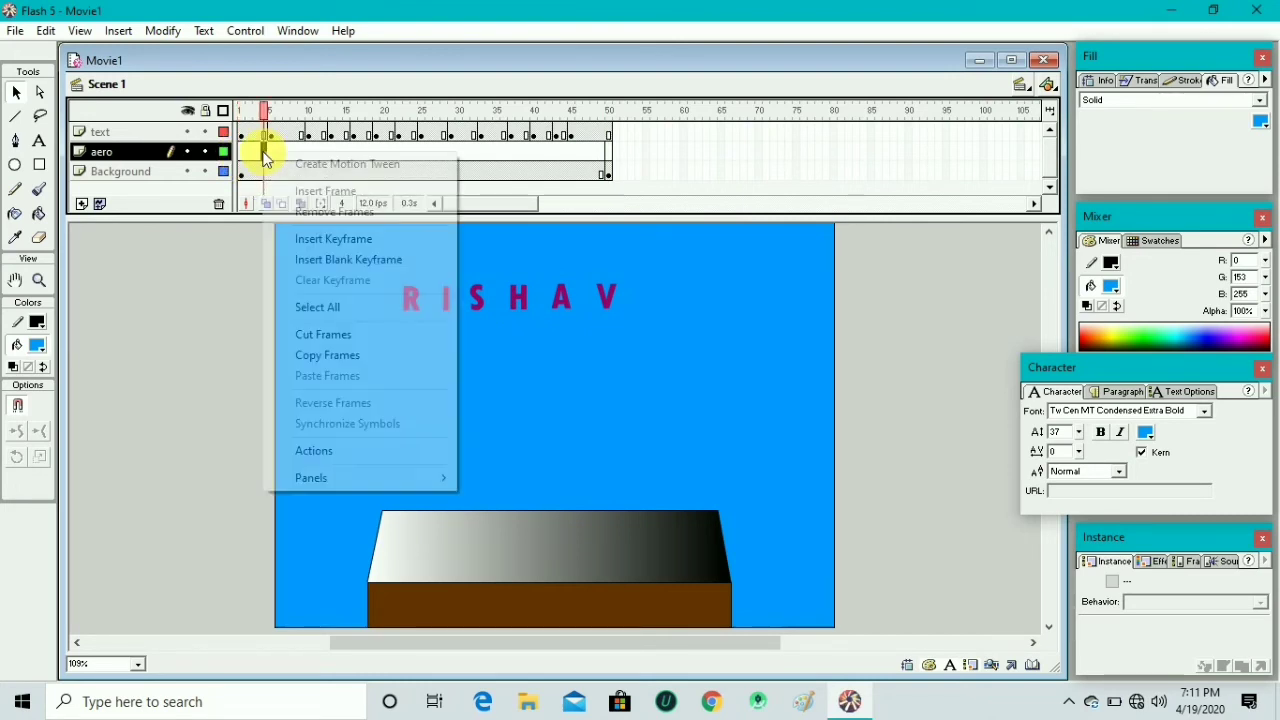
{"action": "left_click", "coordinate": [305, 243]}
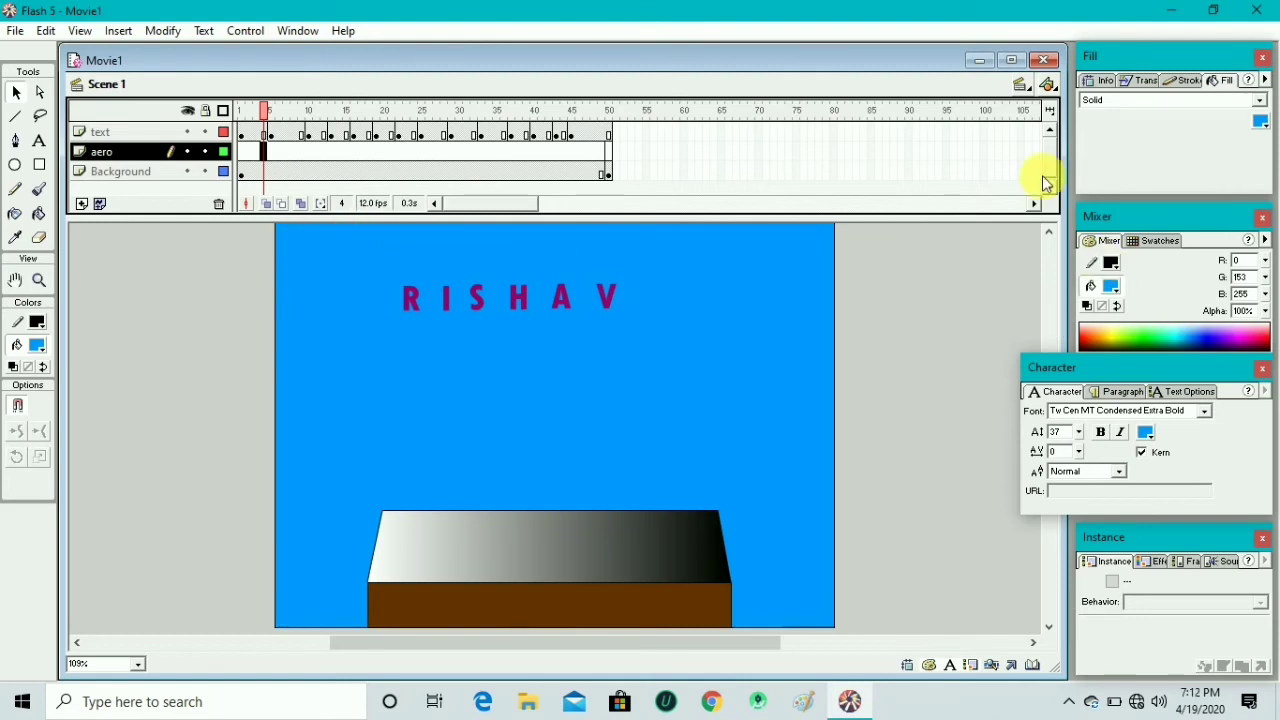
- Place a Biplane instance from the common Movie Clips library on the stage
{"action": "left_click", "coordinate": [298, 31]}
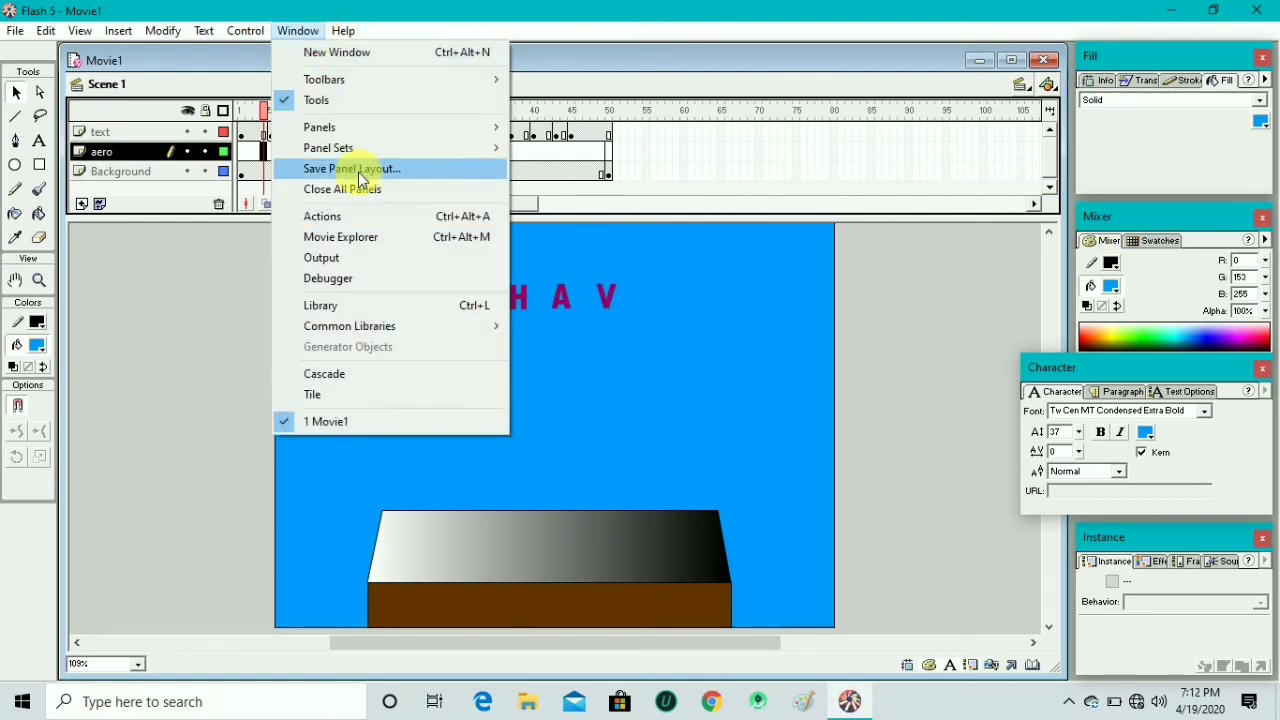
{"action": "mouse_move", "coordinate": [446, 135]}
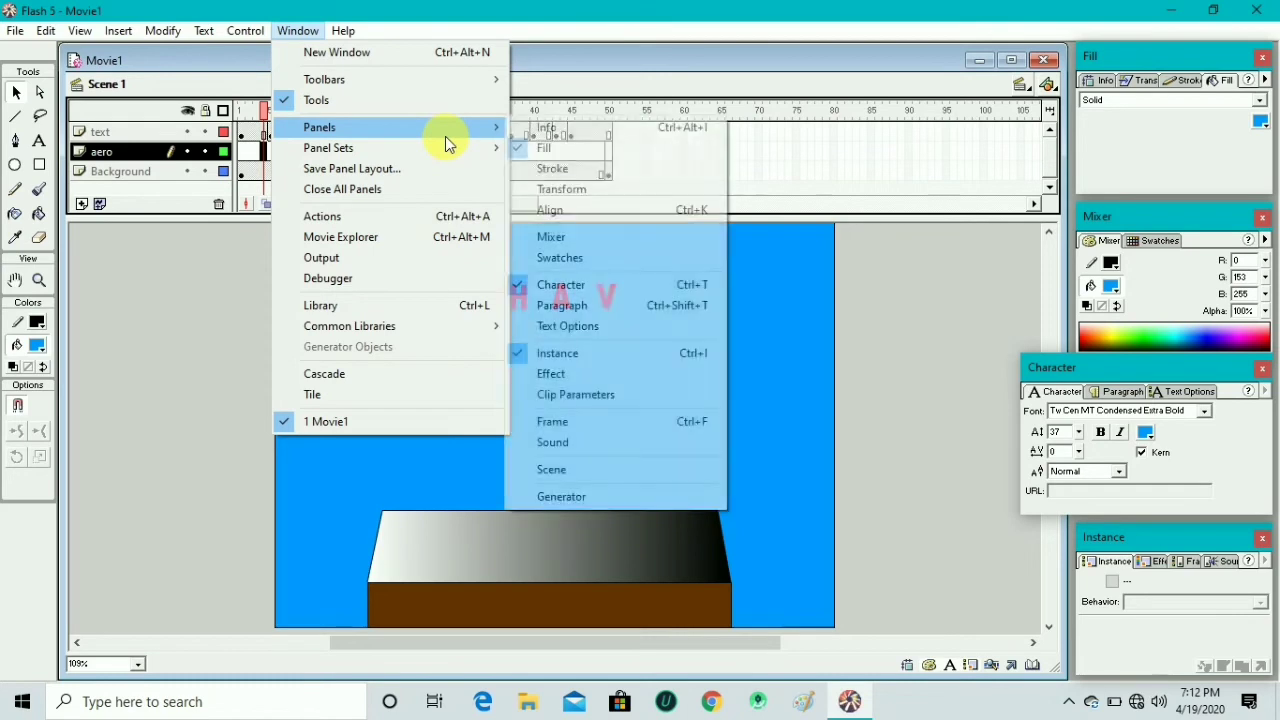
{"action": "mouse_move", "coordinate": [486, 329]}
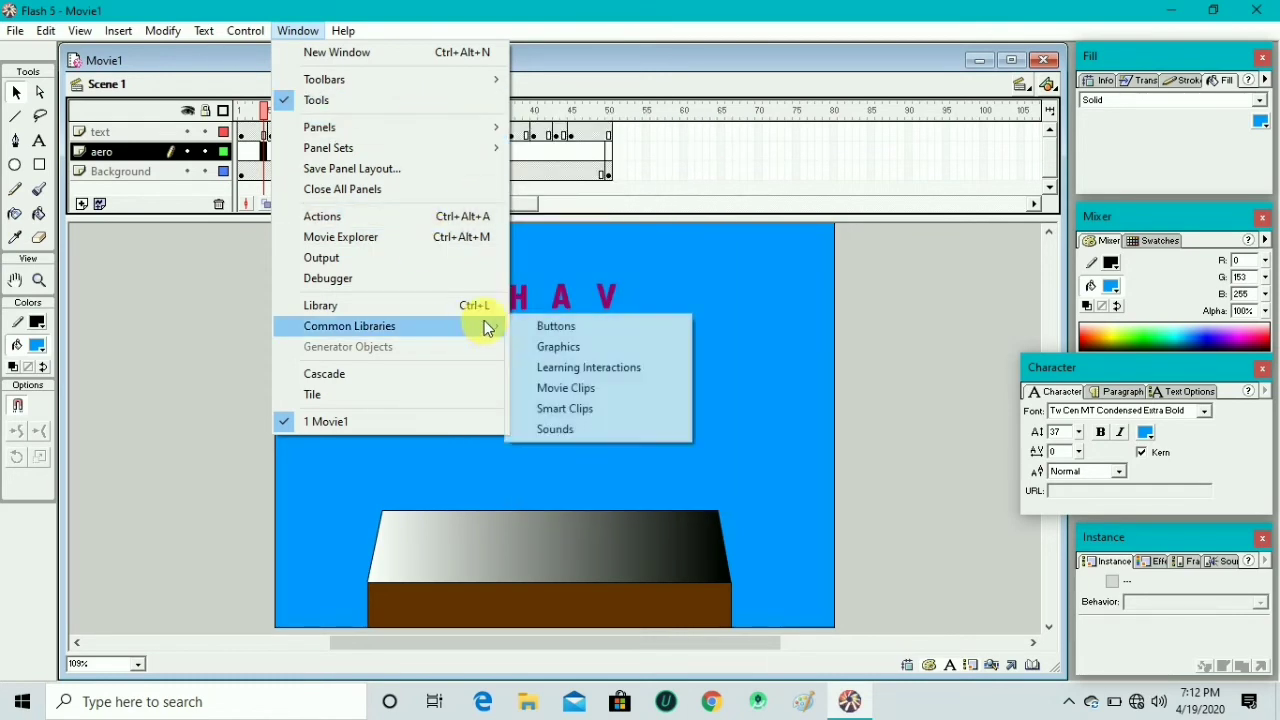
{"action": "left_click", "coordinate": [566, 388]}
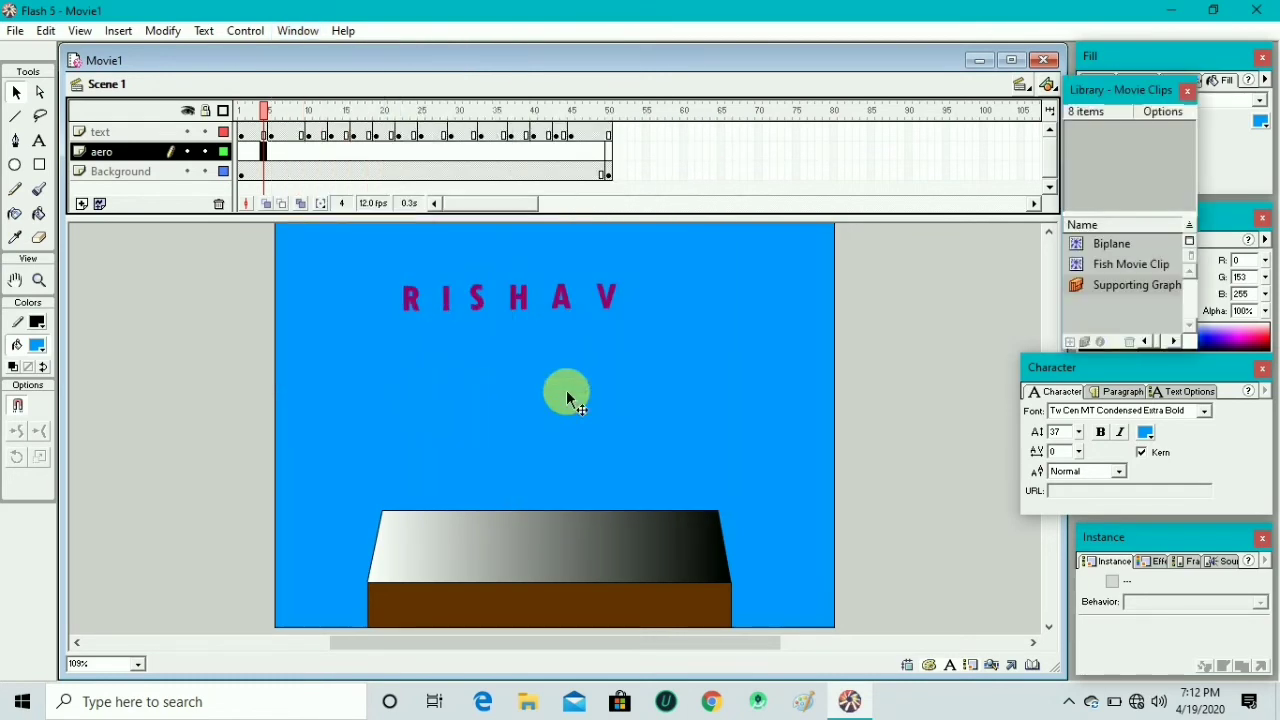
{"action": "left_click", "coordinate": [1107, 245]}
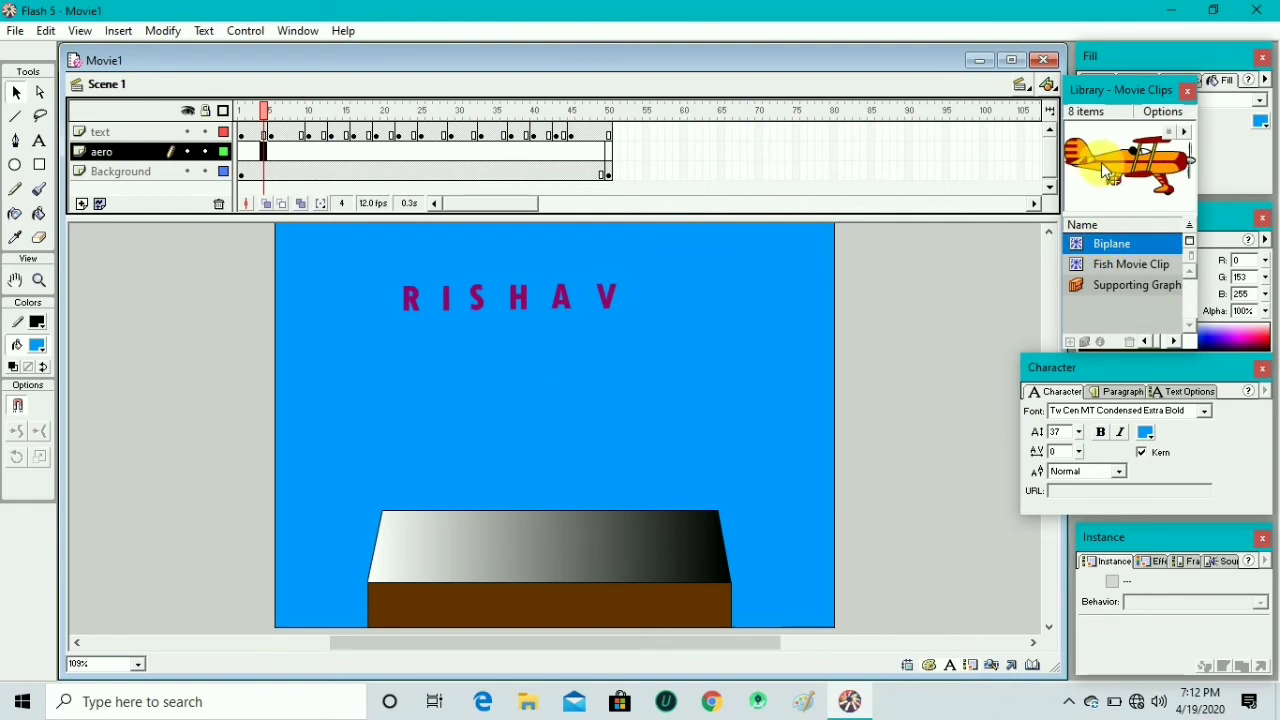
{"action": "left_click_drag", "start_coordinate": [1100, 160], "coordinate": [651, 331]}
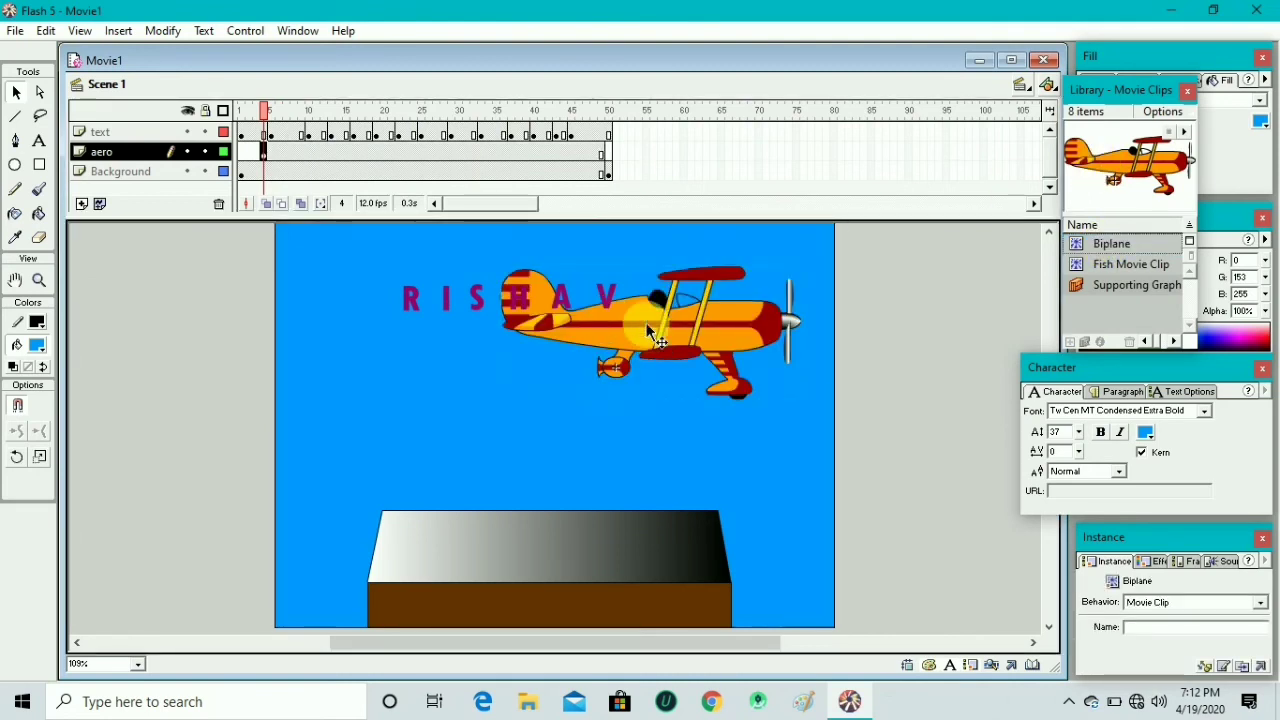
- Scale the biplane down and move it above the platform's left edge
{"action": "right_click", "coordinate": [647, 327]}
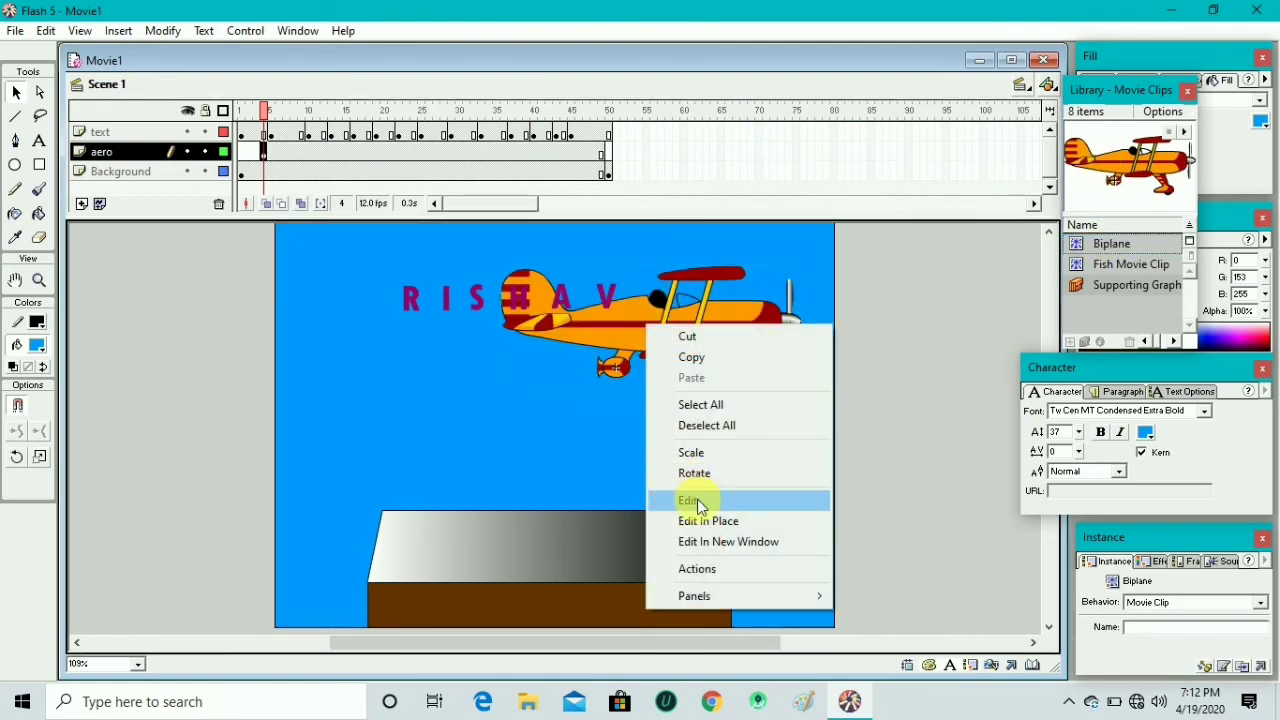
{"action": "left_click", "coordinate": [697, 453]}
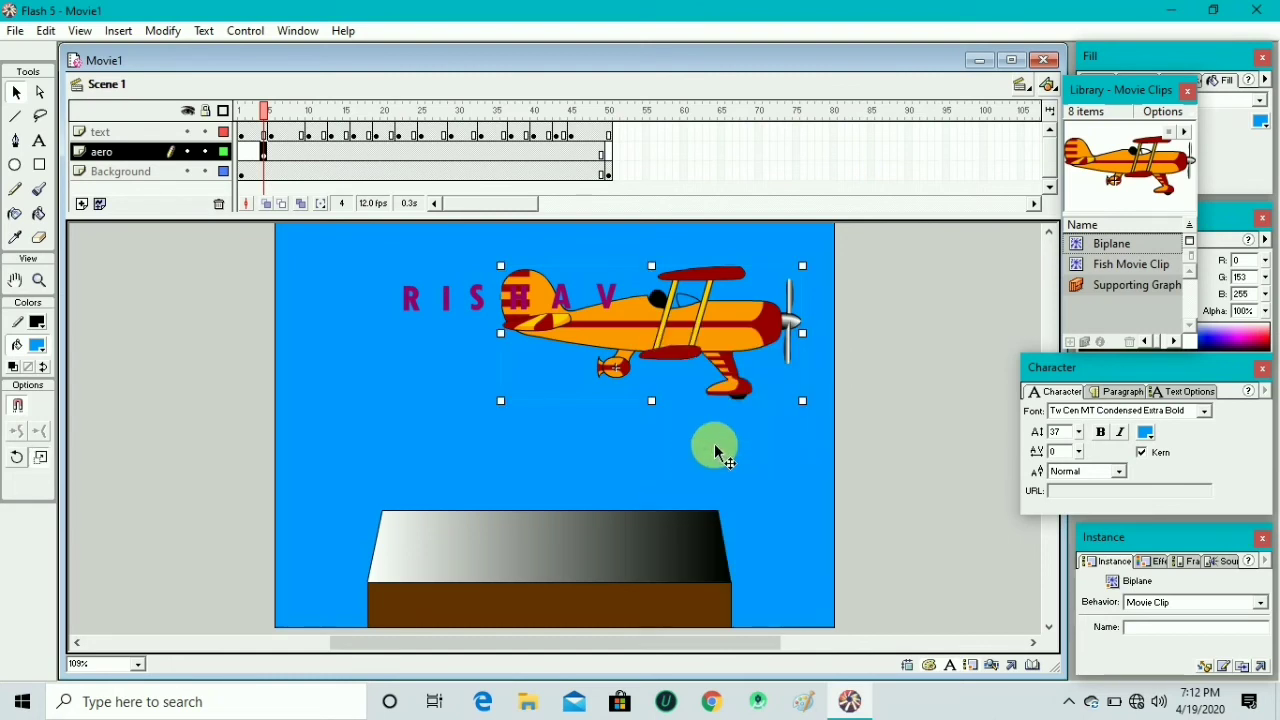
{"action": "left_click_drag", "start_coordinate": [802, 401], "coordinate": [662, 340]}
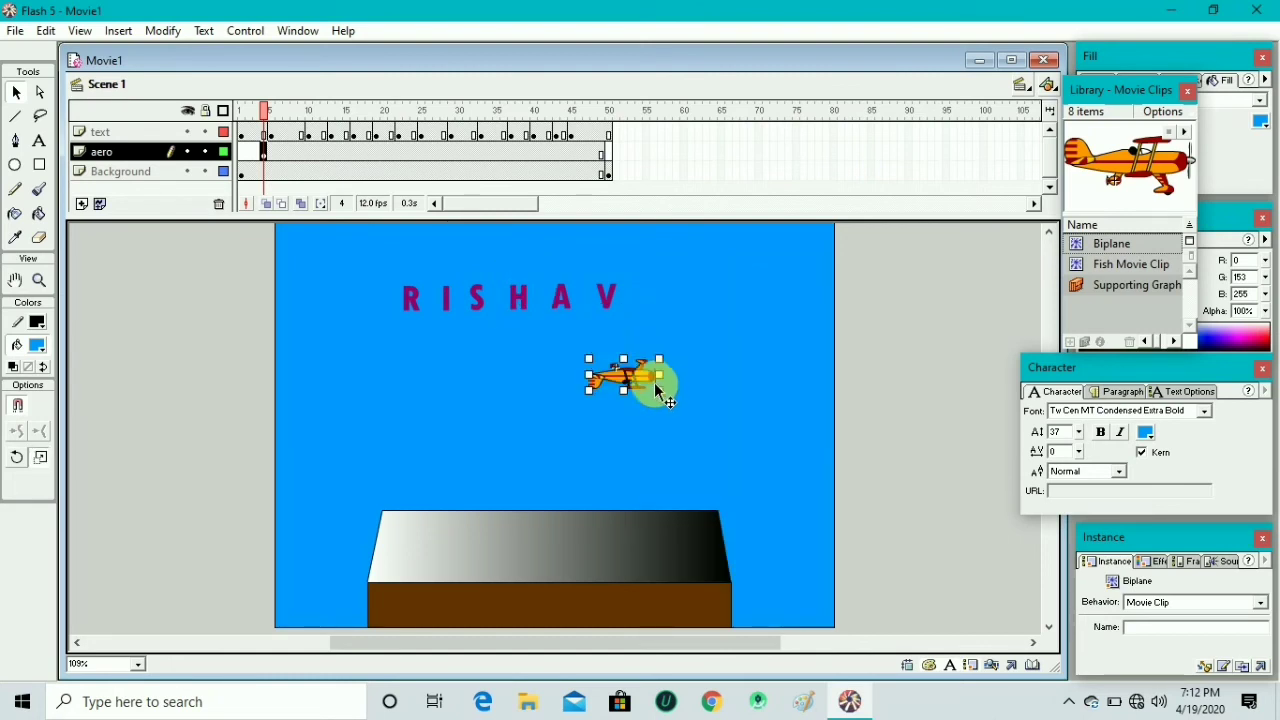
{"action": "left_click_drag", "start_coordinate": [672, 400], "coordinate": [694, 426]}
{"action": "left_click_drag", "start_coordinate": [686, 313], "coordinate": [692, 435]}
{"action": "left_click_drag", "start_coordinate": [655, 366], "coordinate": [340, 507]}
- Make the biplane slightly narrower
{"action": "left_click", "coordinate": [40, 92]}
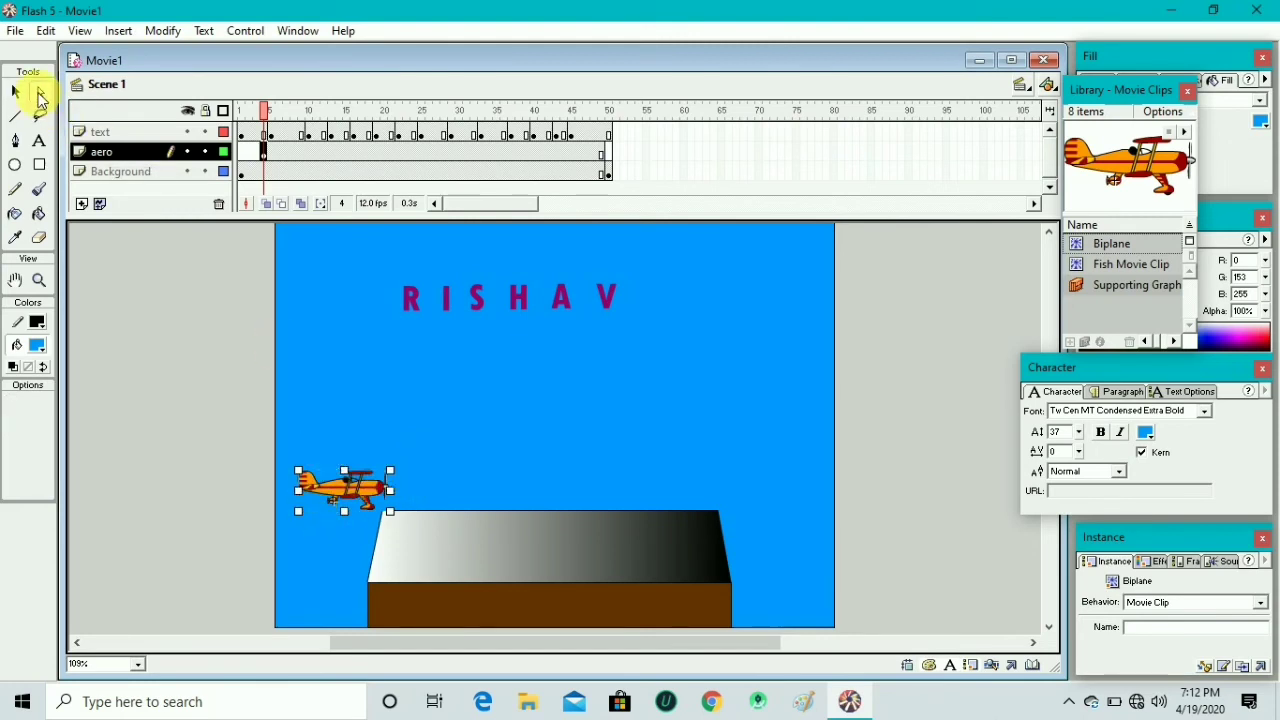
{"action": "left_click", "coordinate": [354, 487]}
{"action": "left_click", "coordinate": [395, 482]}
{"action": "left_click_drag", "start_coordinate": [403, 483], "coordinate": [351, 451]}
- Add a keyframe at frame 10 of the aero layer and move the biplane upward
{"action": "left_click", "coordinate": [15, 92]}
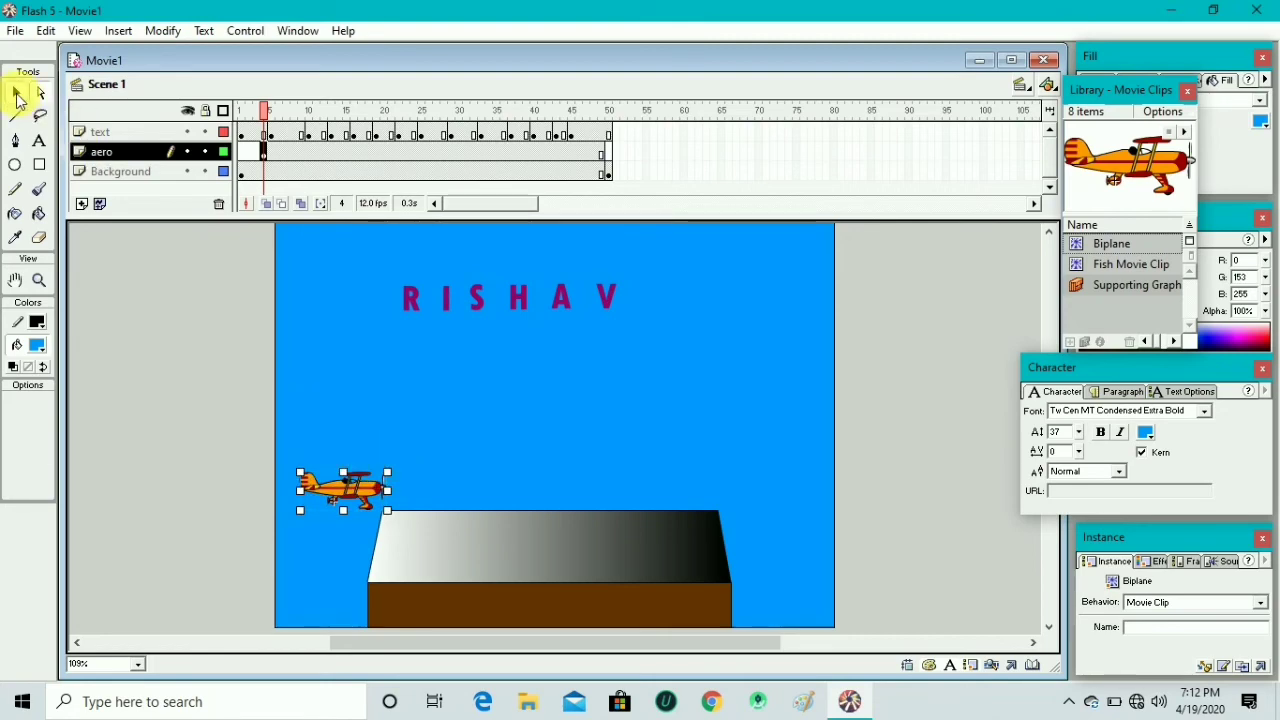
{"action": "left_click", "coordinate": [350, 463]}
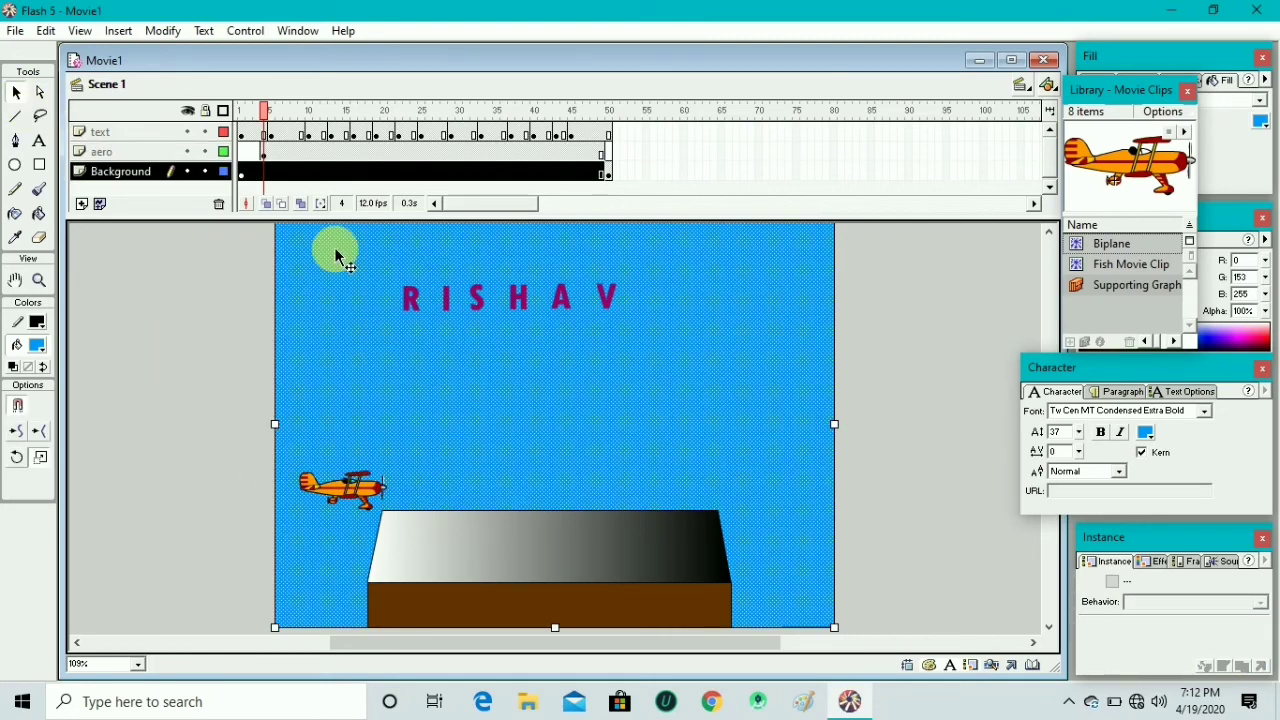
{"action": "left_click", "coordinate": [302, 152]}
{"action": "right_click", "coordinate": [304, 156]}
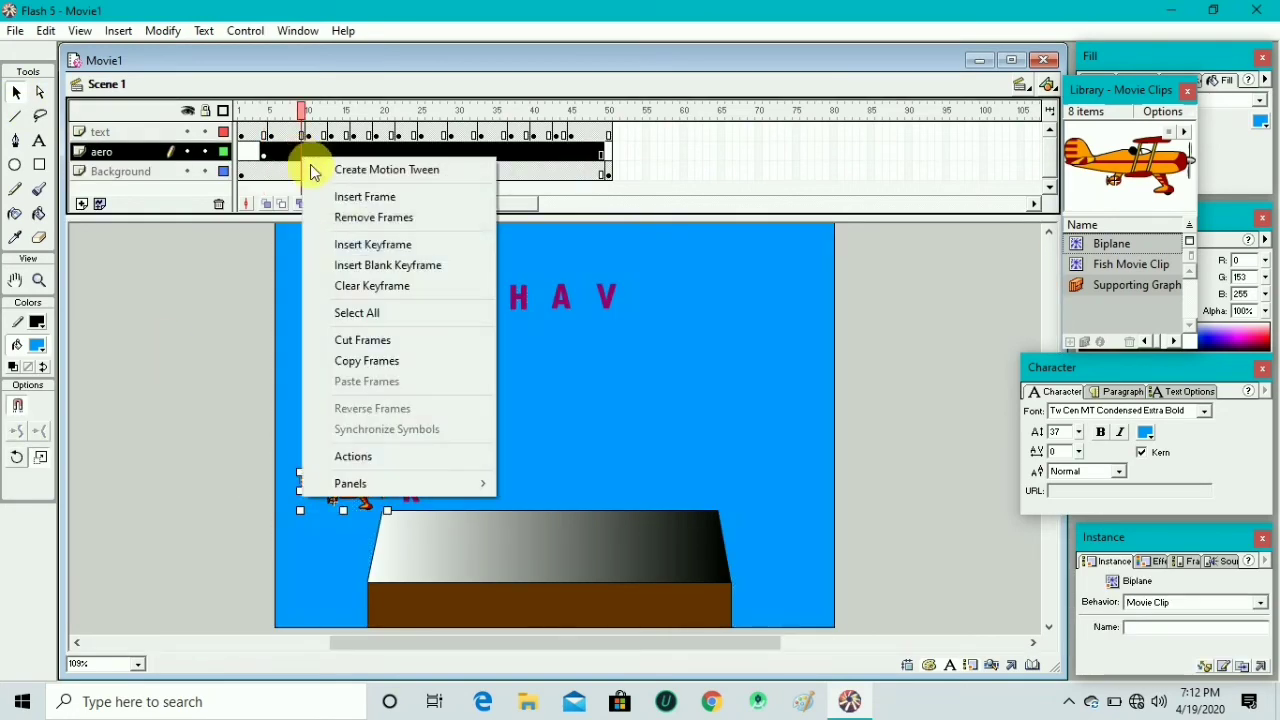
{"action": "left_click", "coordinate": [372, 244]}
{"action": "left_click_drag", "start_coordinate": [383, 492], "coordinate": [386, 428]}
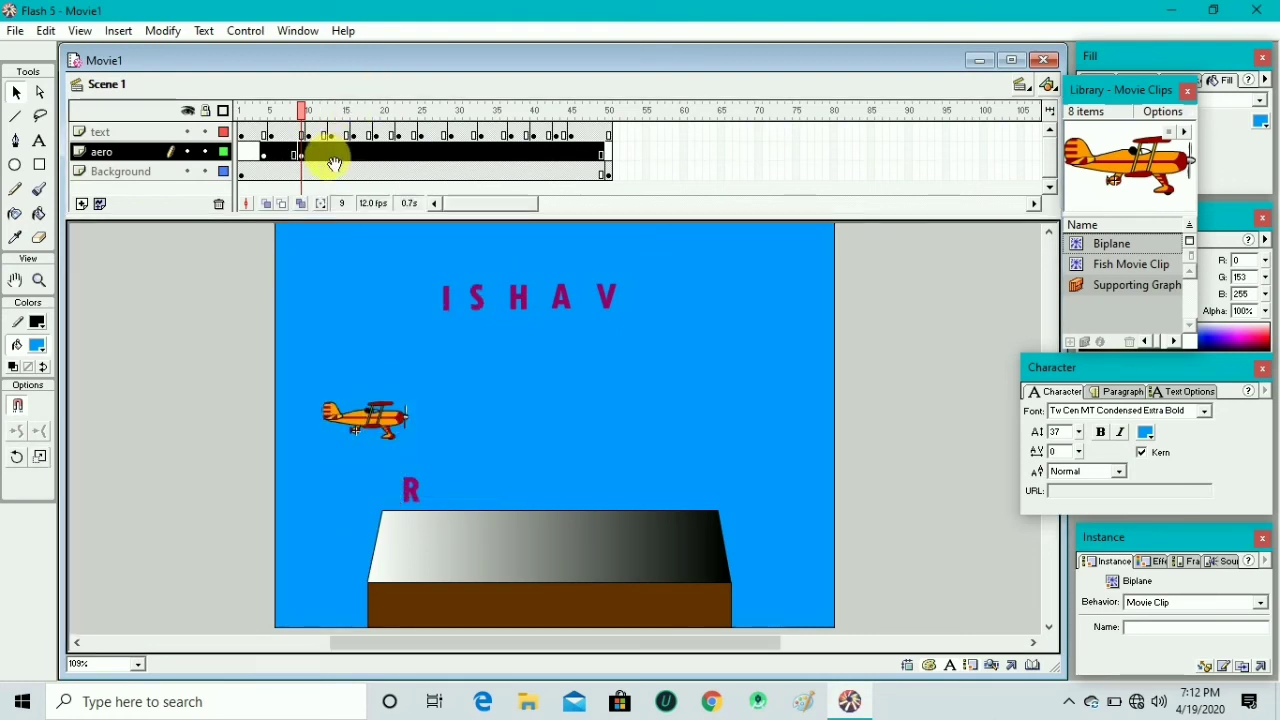
- Extend the aero layer's frames and re-key frame 10 with the biplane moved up and right
{"action": "right_click", "coordinate": [334, 163]}
{"action": "left_click", "coordinate": [343, 194]}
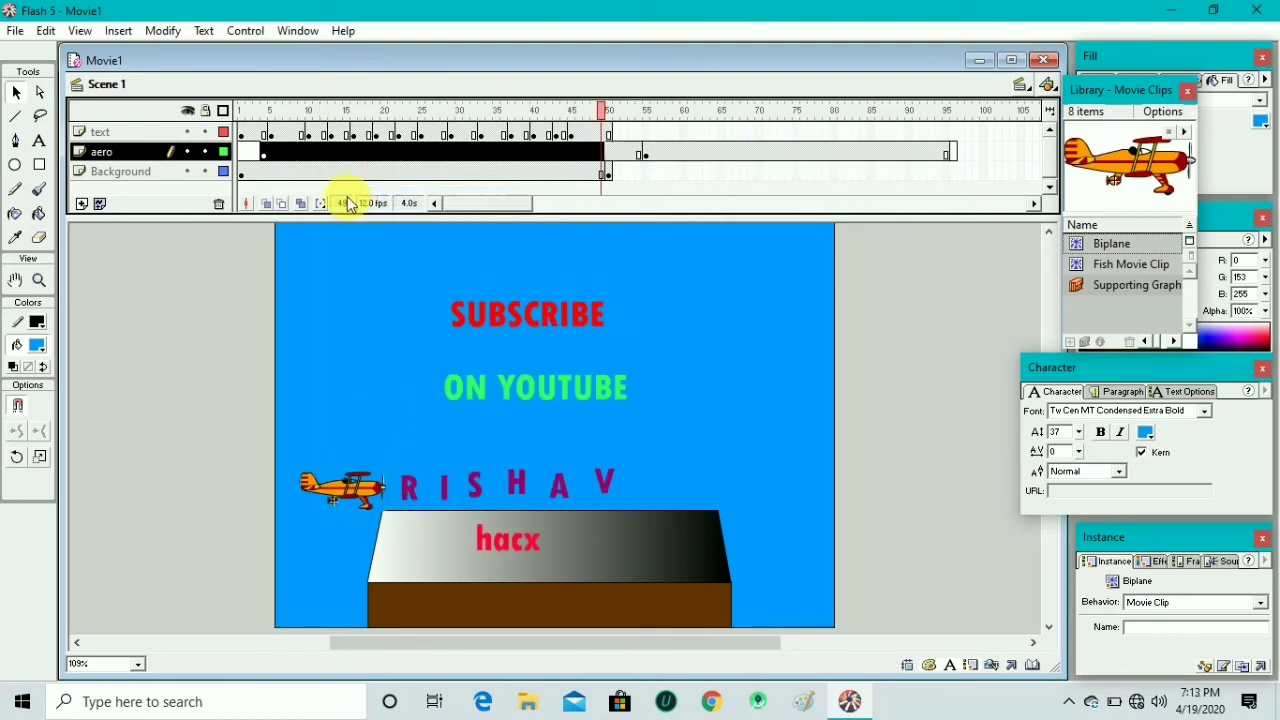
{"action": "left_click", "coordinate": [310, 157]}
{"action": "right_click", "coordinate": [302, 157]}
{"action": "left_click", "coordinate": [349, 243]}
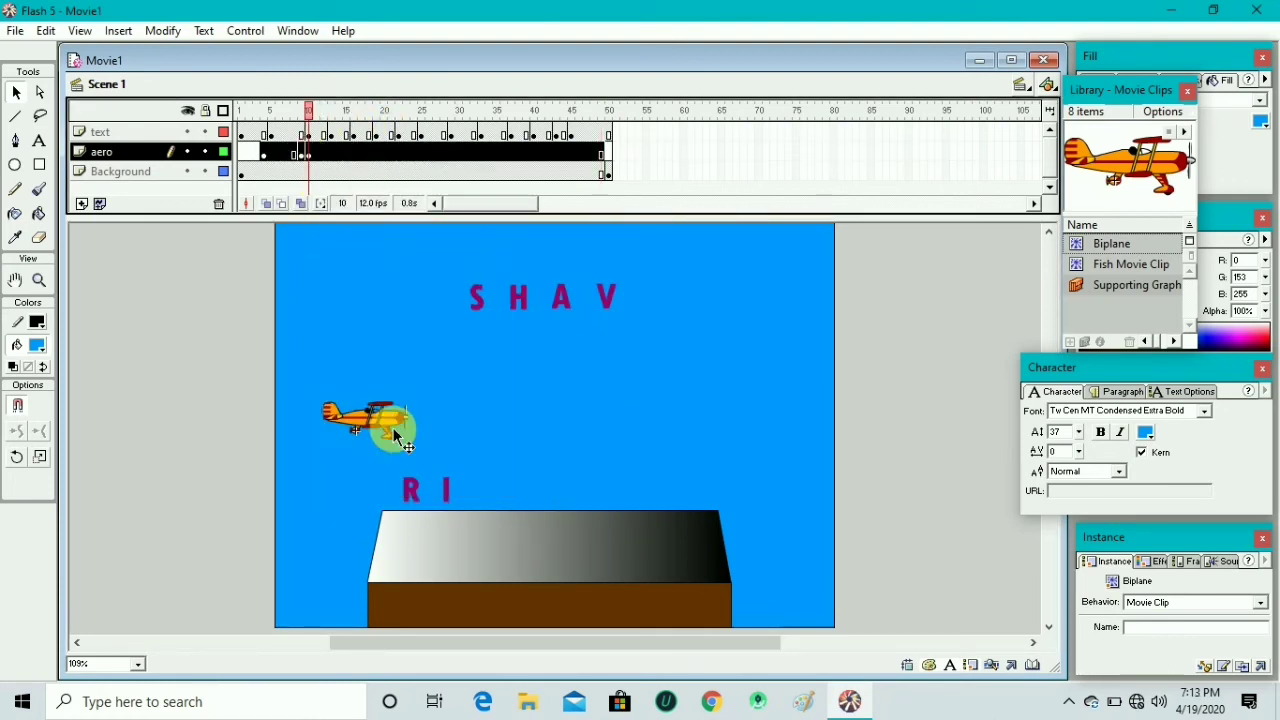
{"action": "left_click_drag", "start_coordinate": [397, 437], "coordinate": [450, 395]}
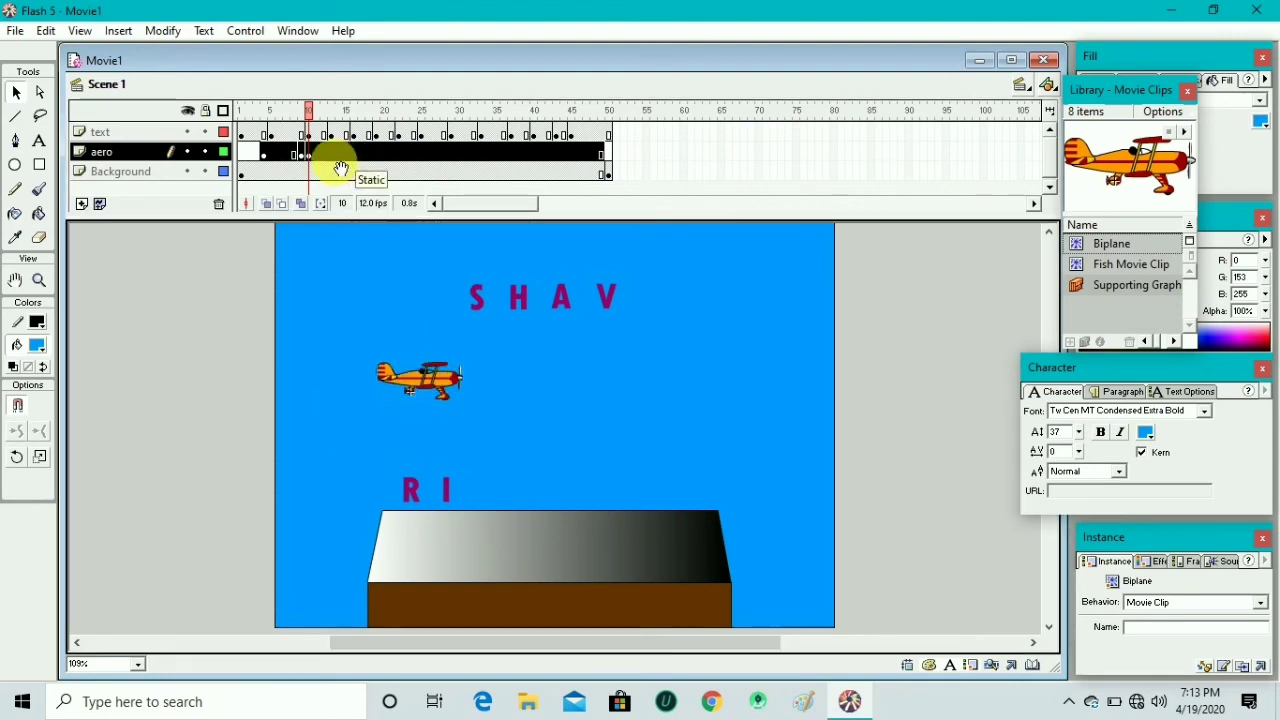
- Add aero keyframes at frames 13 and 16, moving the biplane further up, then right
{"action": "right_click", "coordinate": [332, 153]}
{"action": "left_click", "coordinate": [385, 243]}
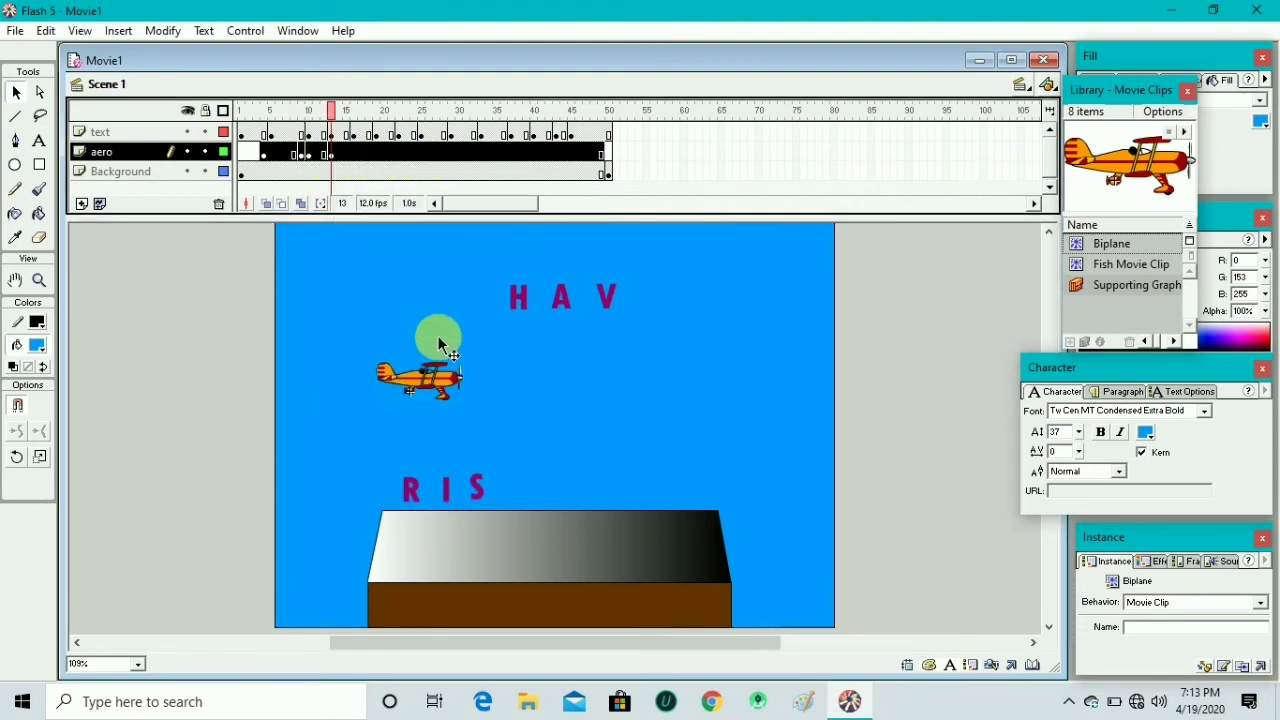
{"action": "left_click_drag", "start_coordinate": [430, 383], "coordinate": [459, 331]}
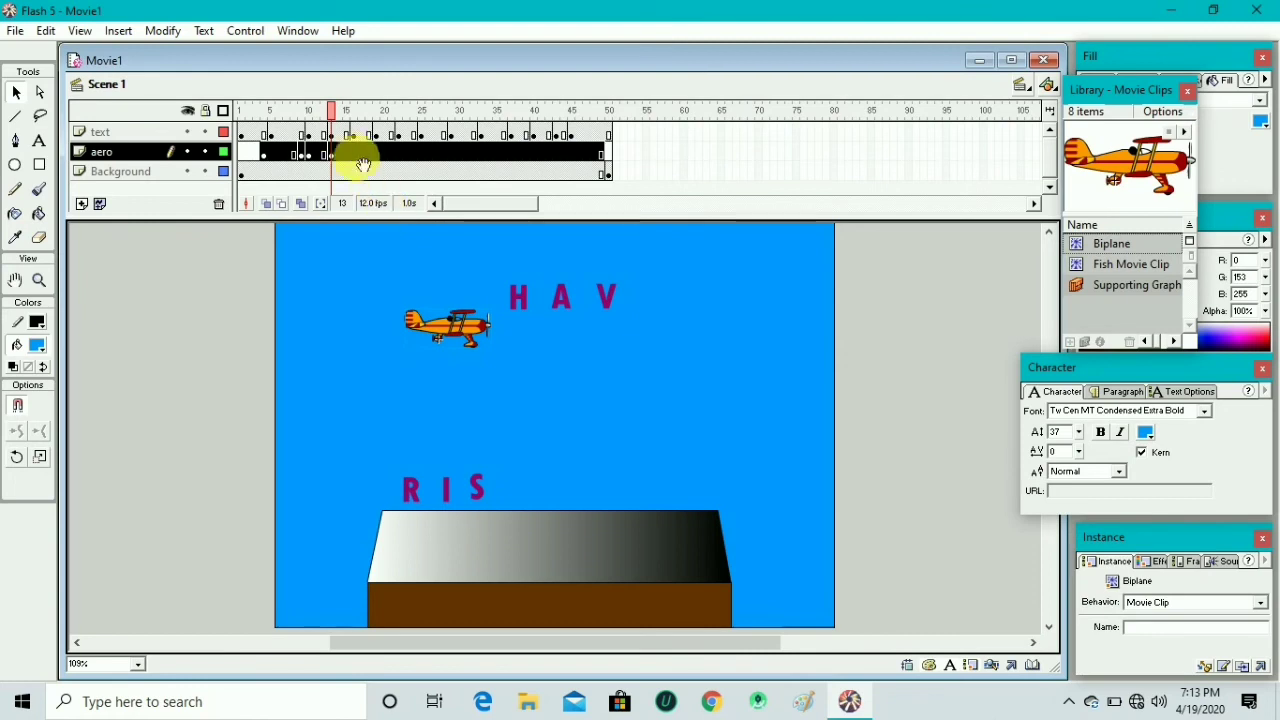
{"action": "right_click", "coordinate": [357, 165]}
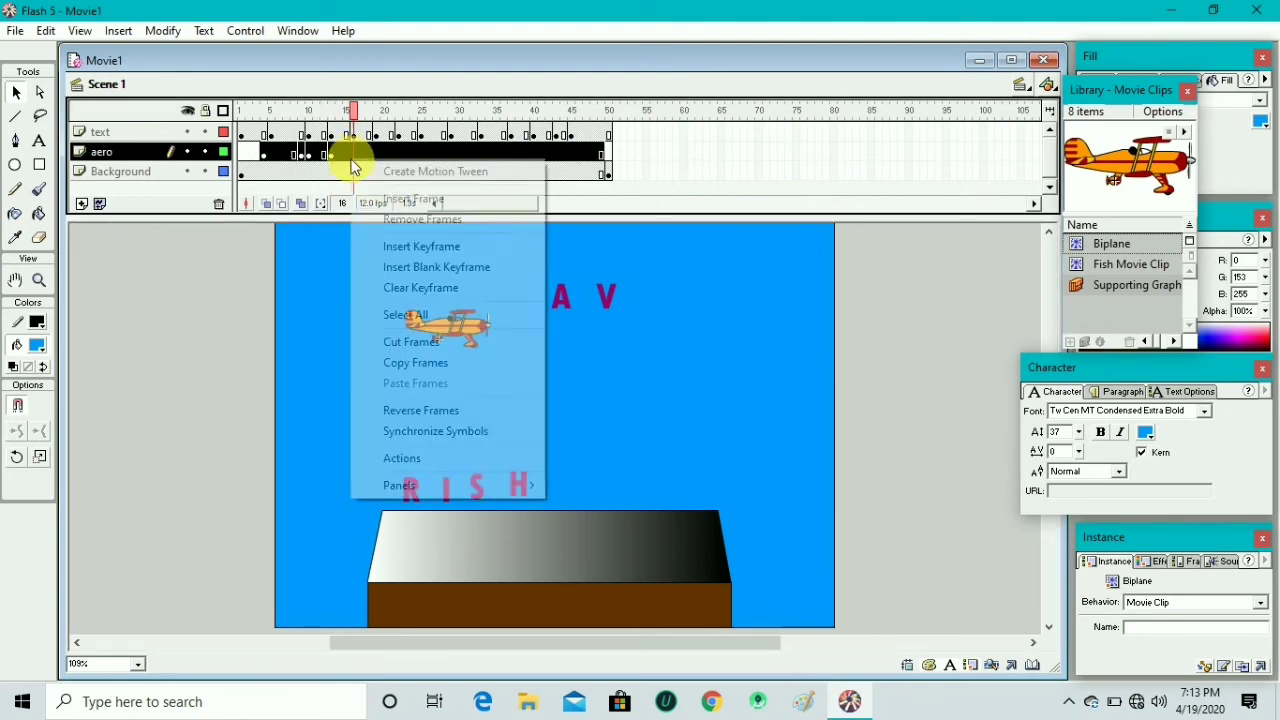
{"action": "left_click", "coordinate": [377, 244]}
{"action": "left_click_drag", "start_coordinate": [484, 302], "coordinate": [521, 322]}
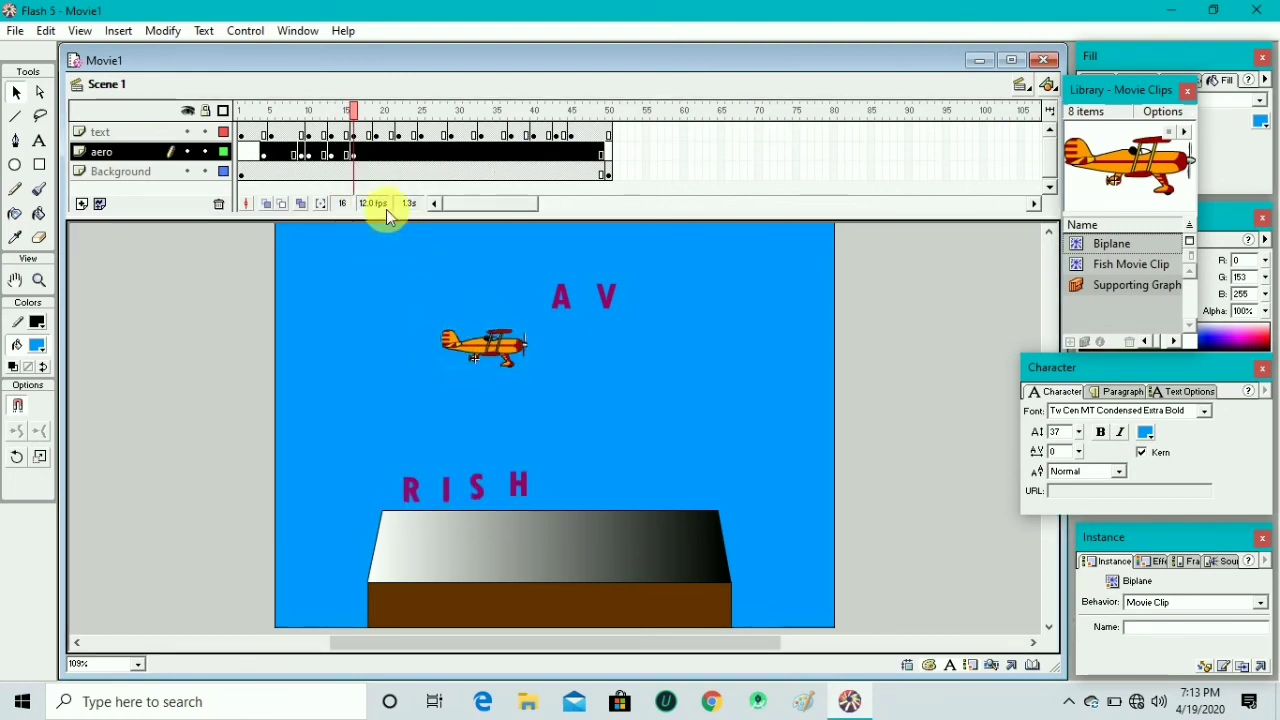
- Add aero keyframes at frames 19 and 22, flying the biplane right past the letters
{"action": "right_click", "coordinate": [377, 154]}
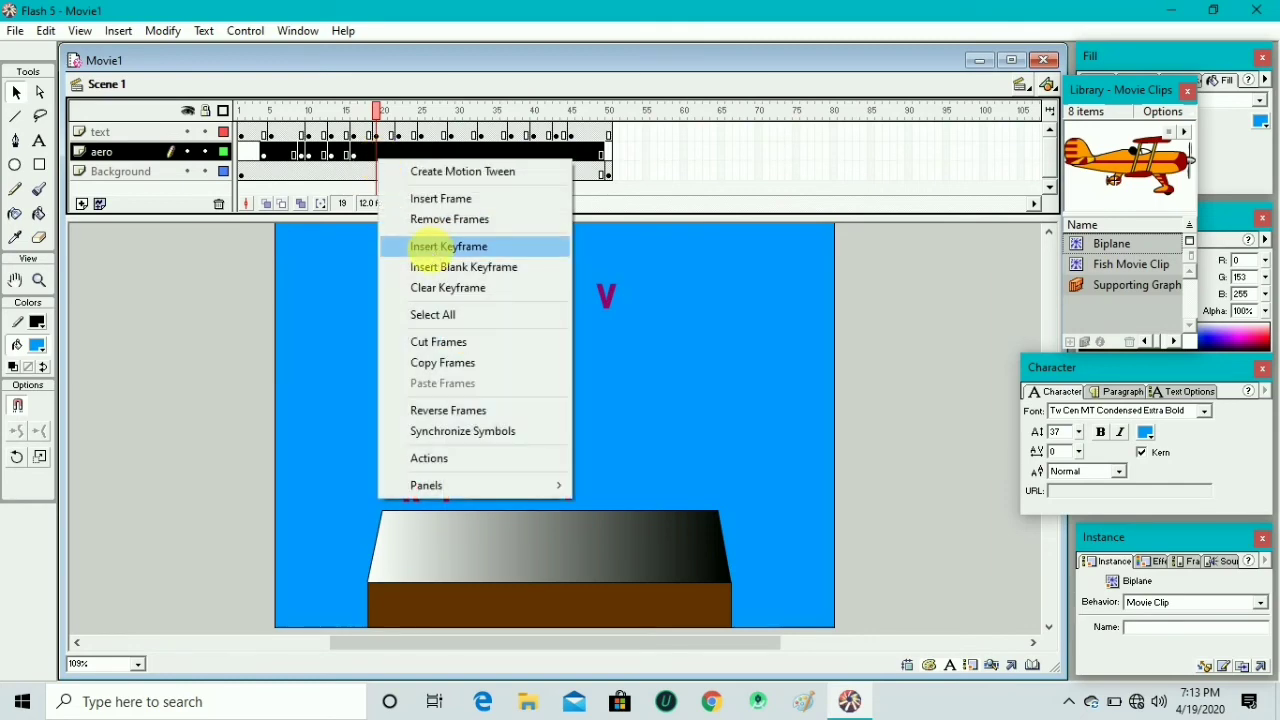
{"action": "left_click", "coordinate": [437, 246]}
{"action": "left_click_drag", "start_coordinate": [487, 340], "coordinate": [534, 330]}
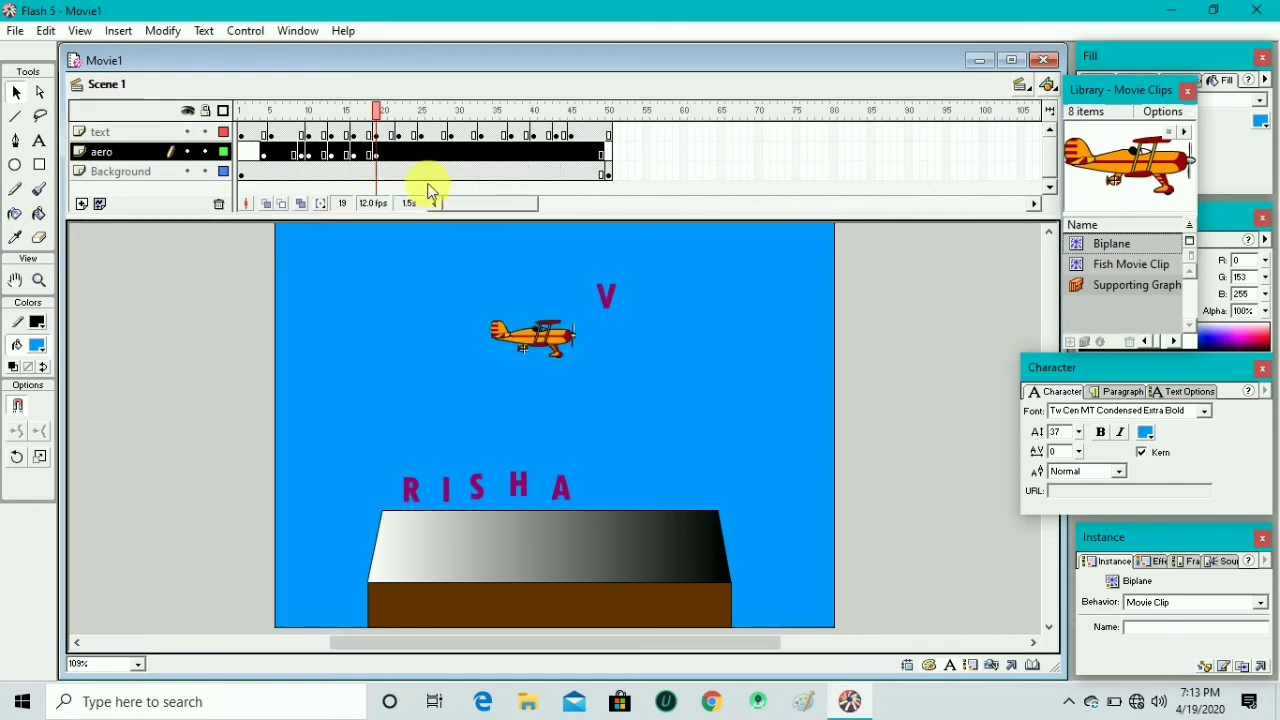
{"action": "right_click", "coordinate": [399, 154]}
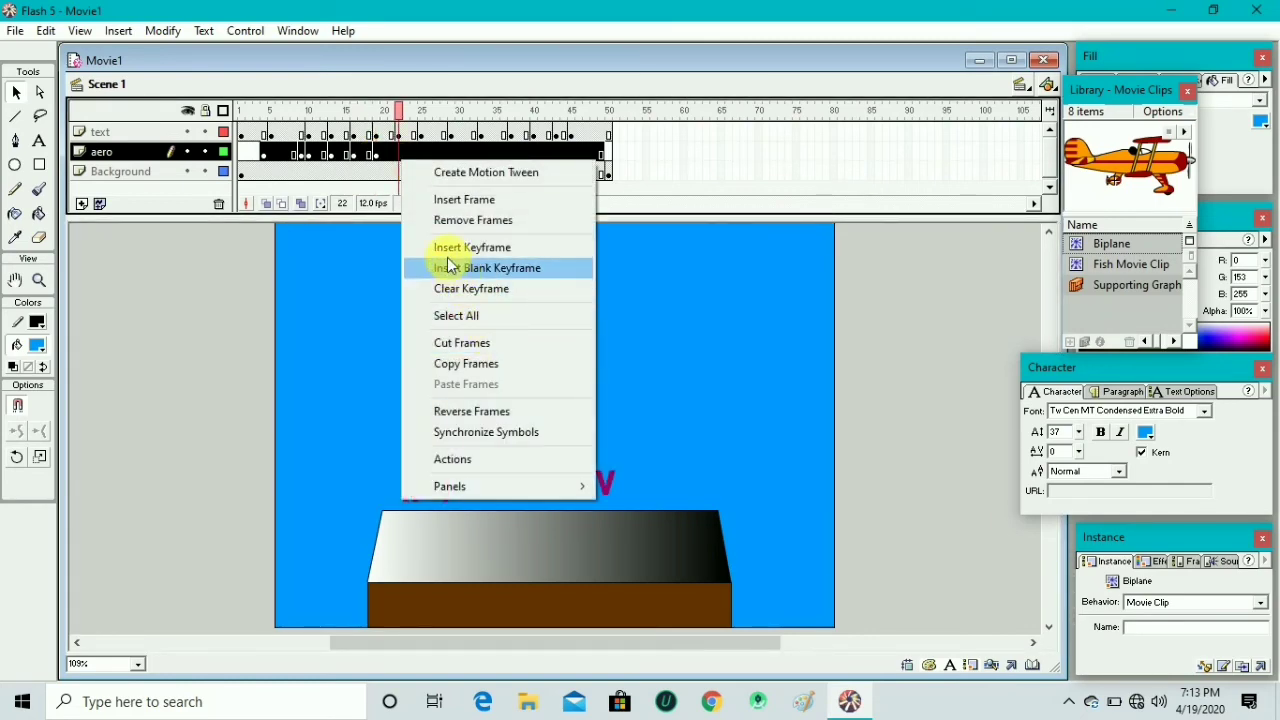
{"action": "left_click", "coordinate": [446, 250]}
{"action": "left_click_drag", "start_coordinate": [543, 330], "coordinate": [660, 368]}
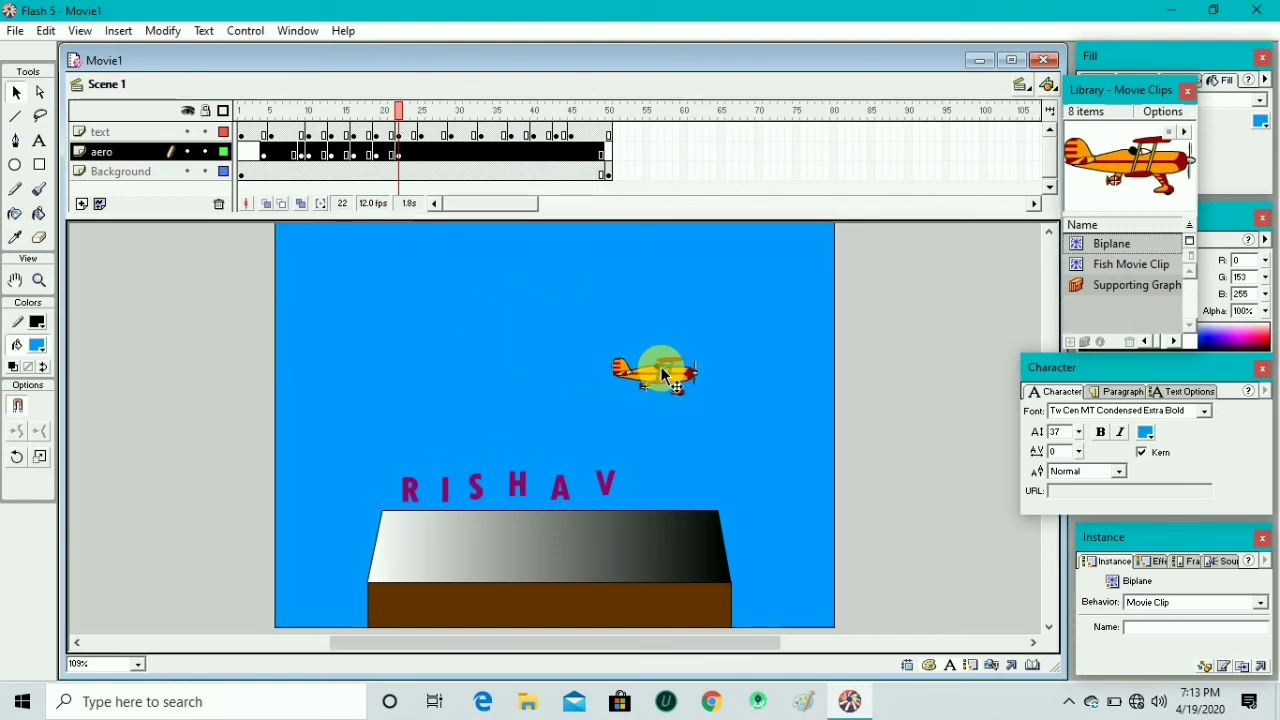
- Add aero keyframes at frames 25 and 29, moving the biplane down-right, then up-right
{"action": "right_click", "coordinate": [418, 155]}
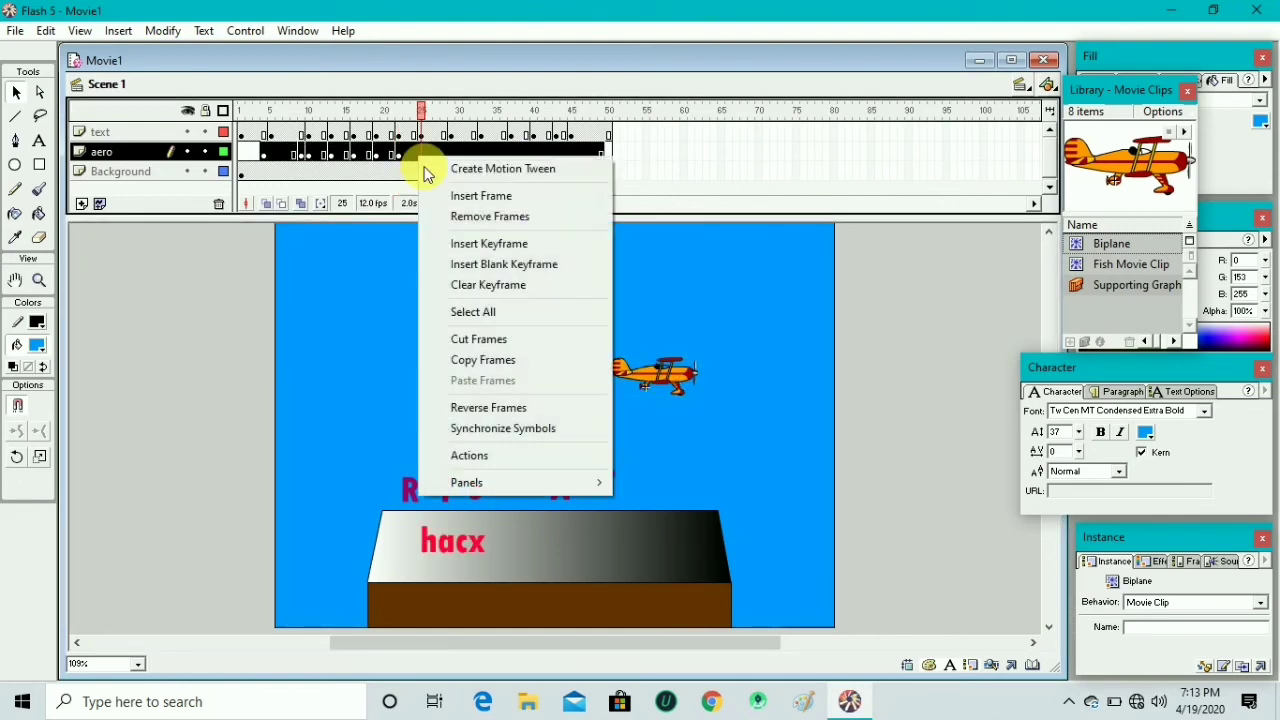
{"action": "left_click", "coordinate": [457, 243]}
{"action": "left_click_drag", "start_coordinate": [655, 375], "coordinate": [694, 456]}
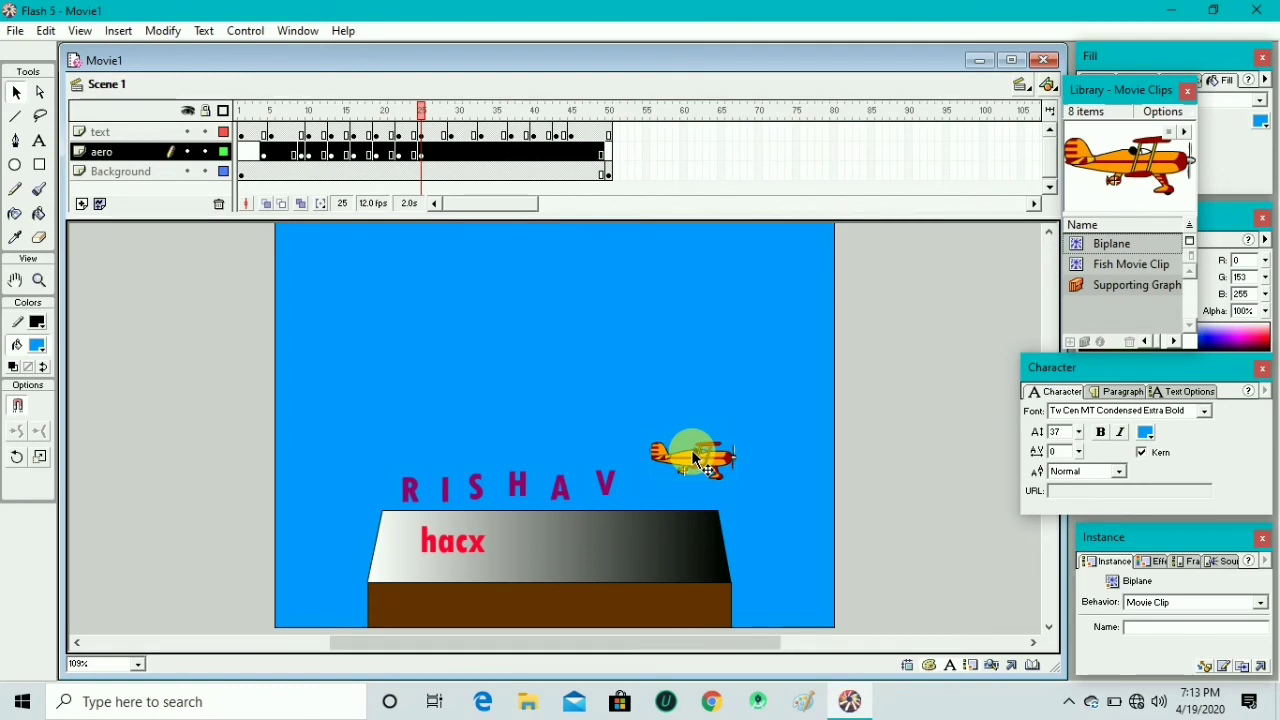
{"action": "left_click", "coordinate": [452, 160]}
{"action": "right_click", "coordinate": [455, 163]}
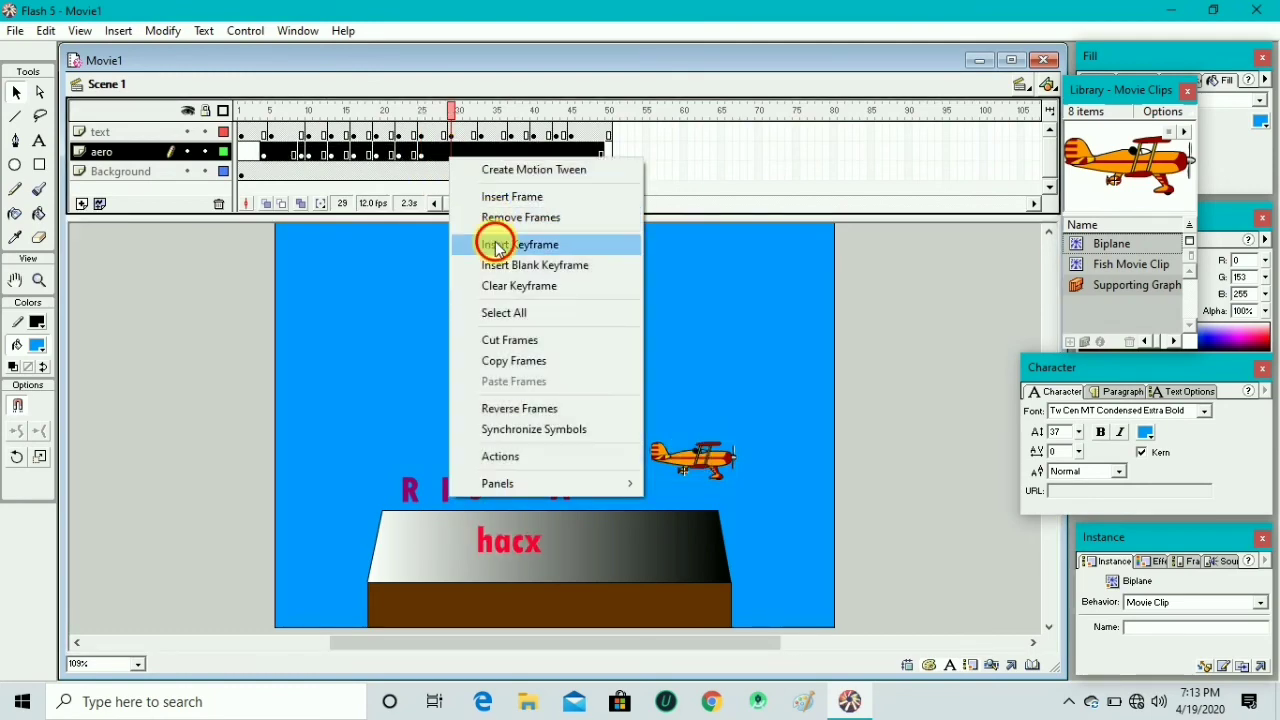
{"action": "left_click", "coordinate": [491, 240]}
{"action": "left_click_drag", "start_coordinate": [710, 450], "coordinate": [762, 316]}
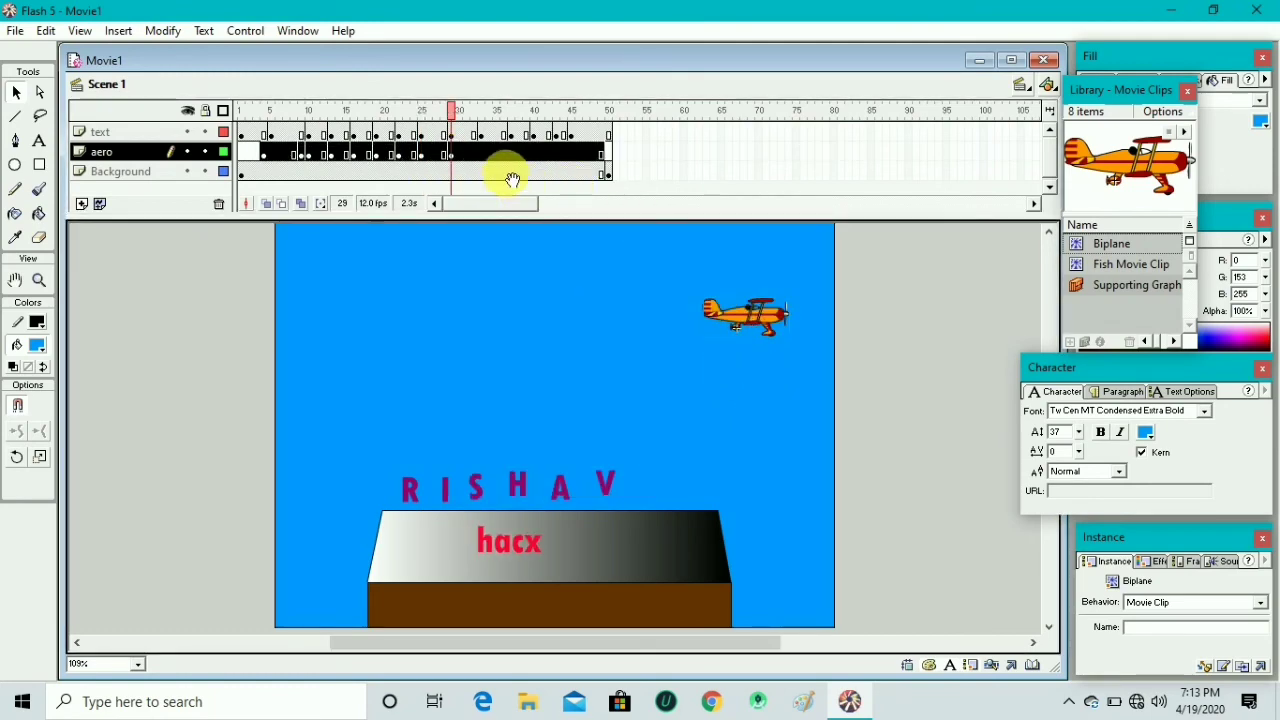
- Add an aero keyframe at frame 33 and rotate the biplane clockwise
{"action": "right_click", "coordinate": [481, 160]}
{"action": "left_click", "coordinate": [543, 247]}
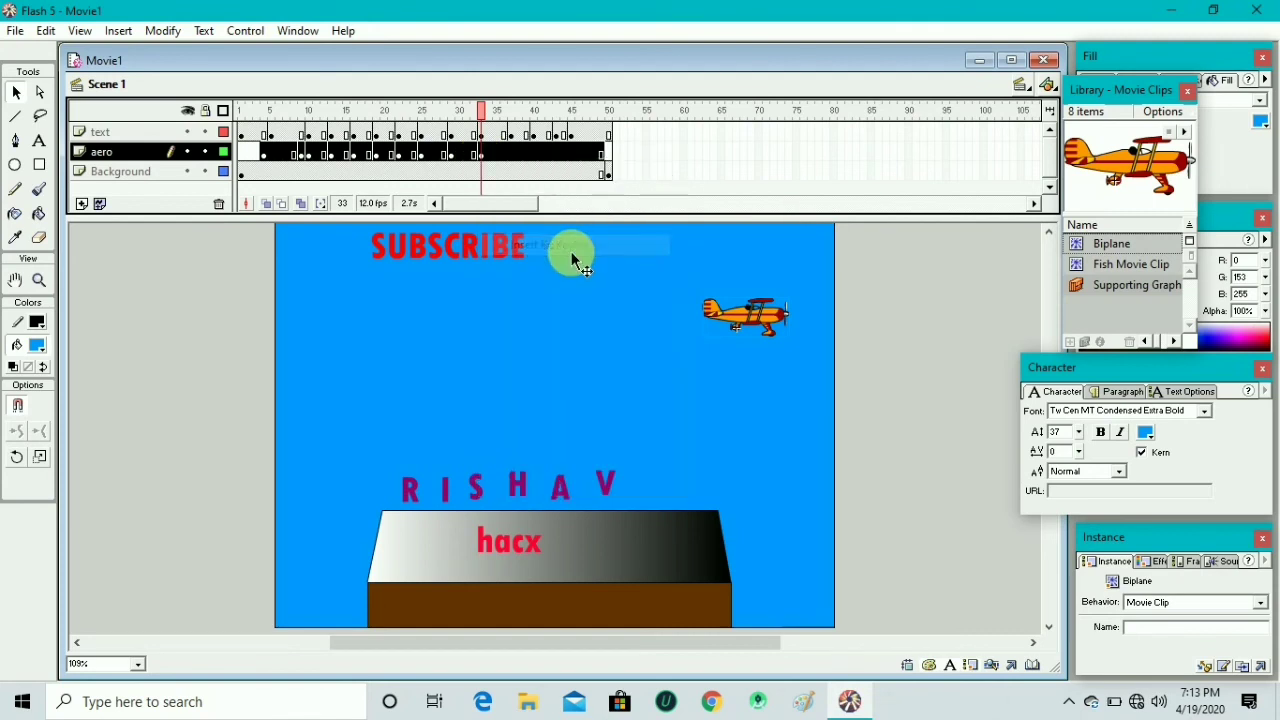
{"action": "right_click", "coordinate": [757, 316]}
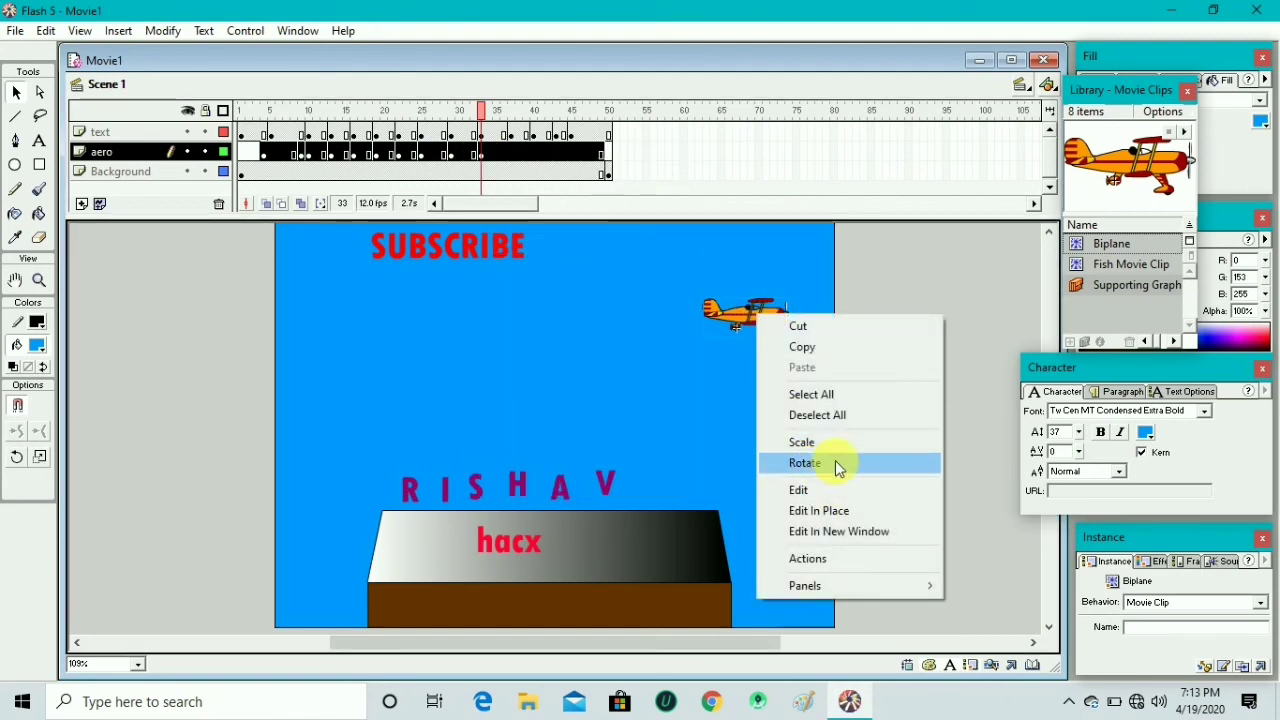
{"action": "left_click", "coordinate": [815, 443]}
{"action": "right_click", "coordinate": [768, 316]}
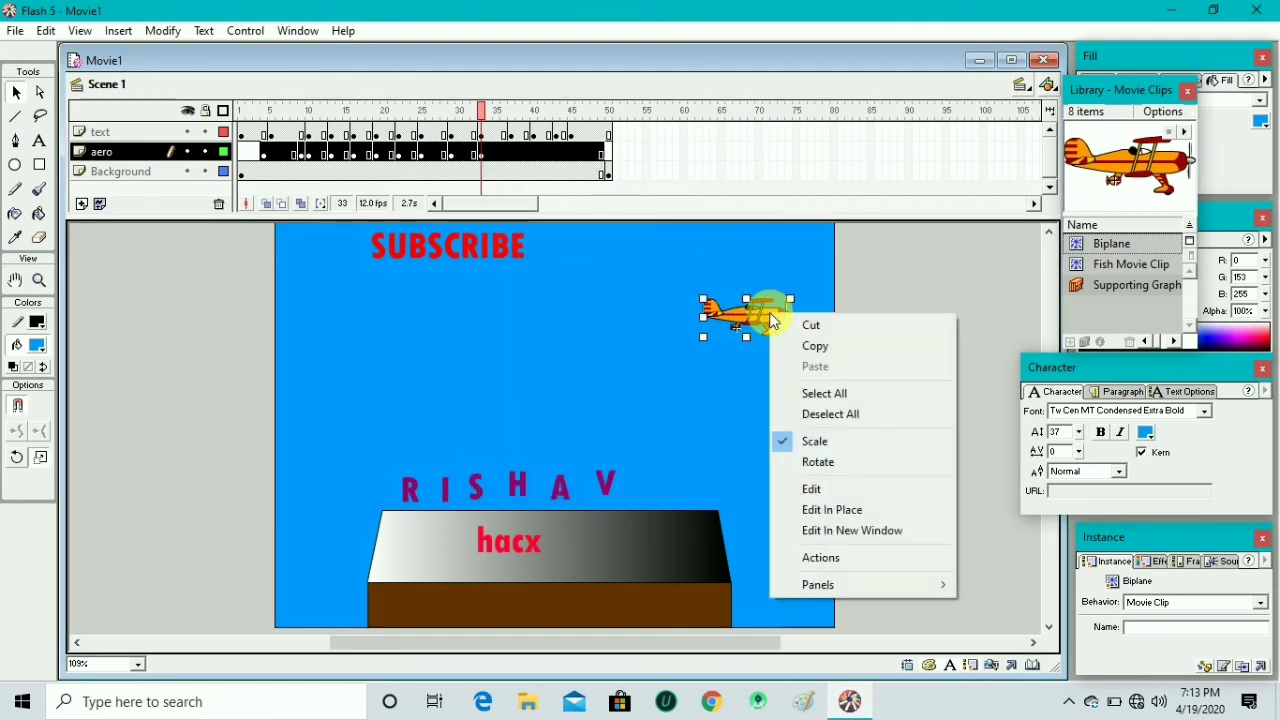
{"action": "left_click", "coordinate": [816, 462]}
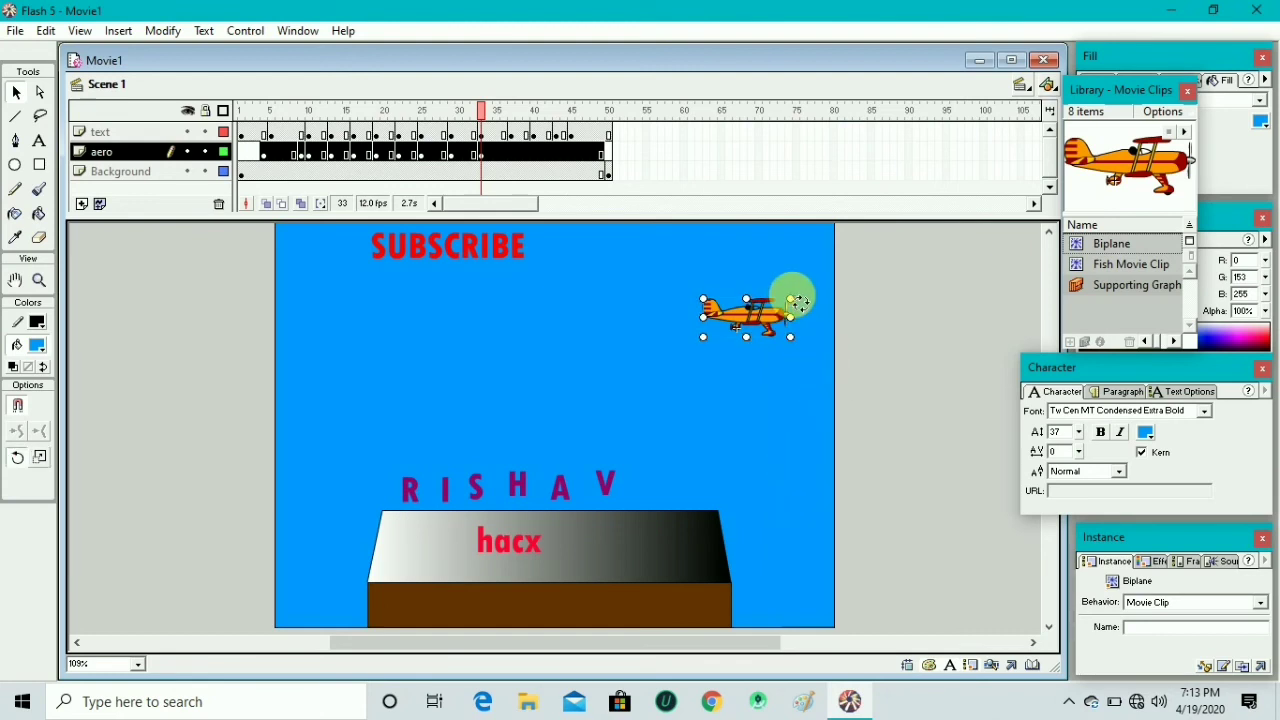
{"action": "left_click_drag", "start_coordinate": [797, 303], "coordinate": [800, 346]}
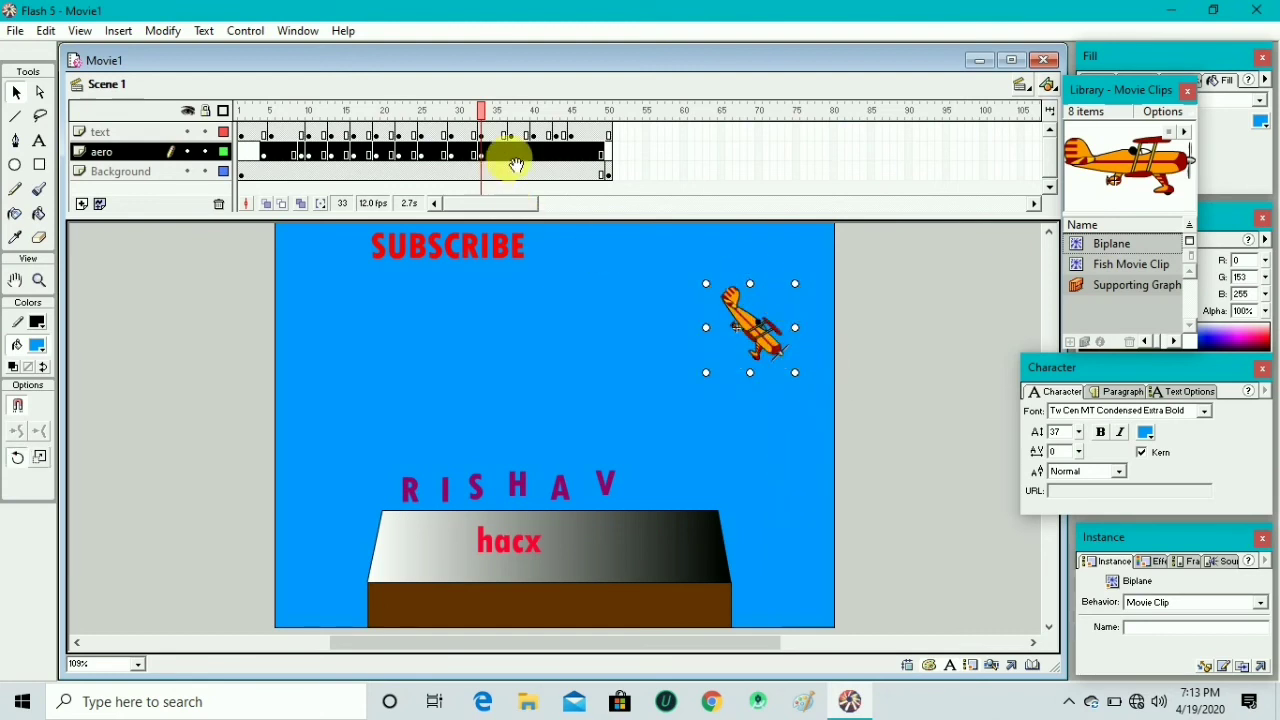
- Add an aero keyframe at frame 37 and reselect the biplane
{"action": "right_click", "coordinate": [510, 157]}
{"action": "left_click", "coordinate": [548, 246]}
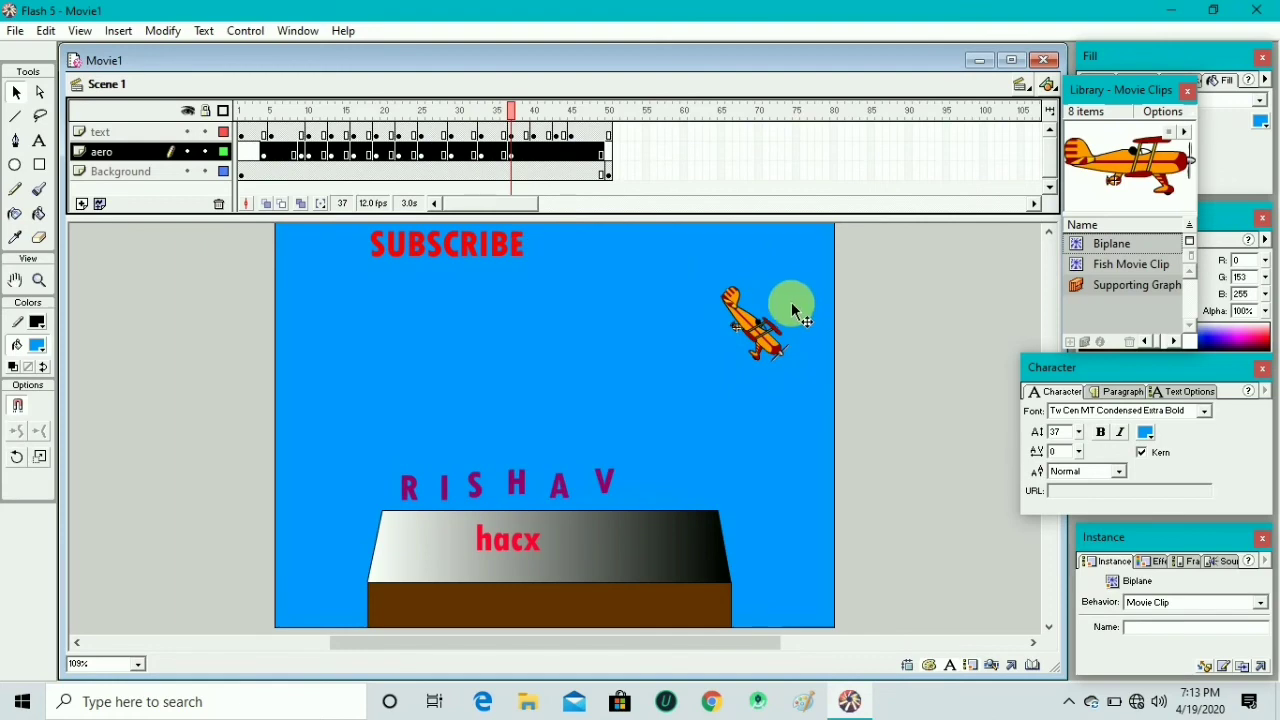
{"action": "left_click", "coordinate": [780, 322]}
{"action": "left_click", "coordinate": [760, 335]}
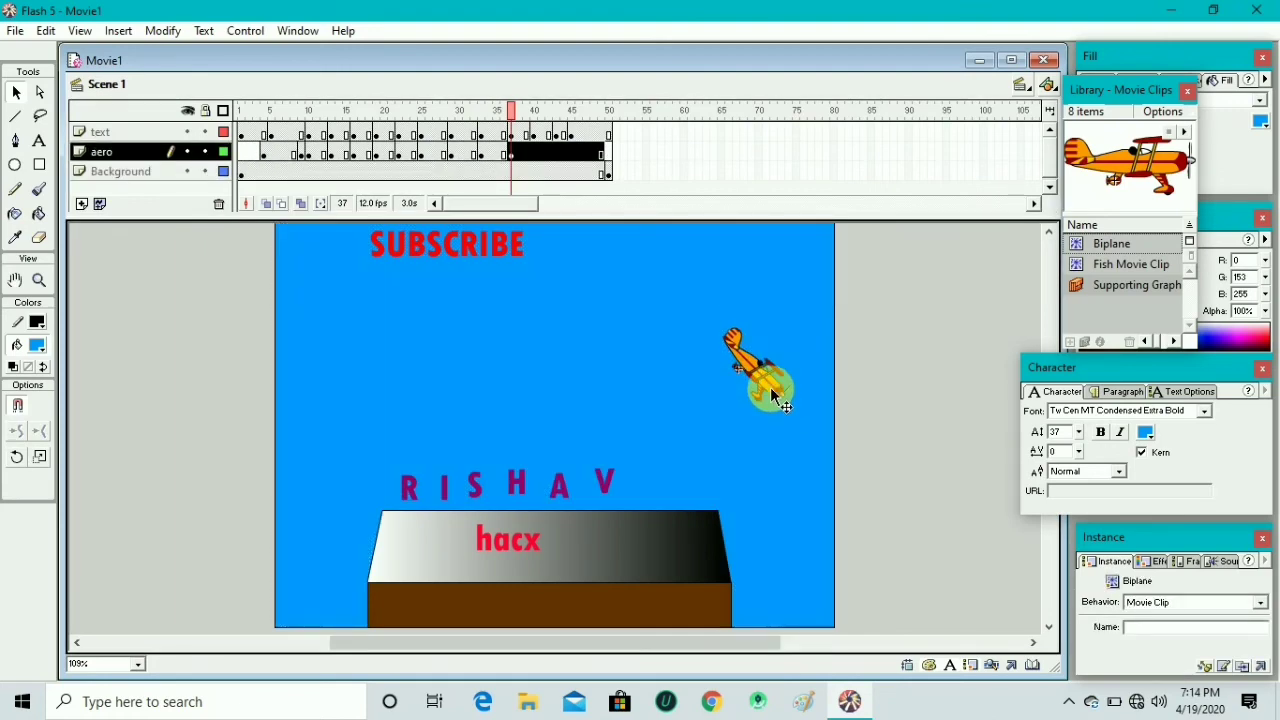
- Add an aero keyframe at frame 40 and rotate the biplane almost vertical
{"action": "right_click", "coordinate": [535, 157]}
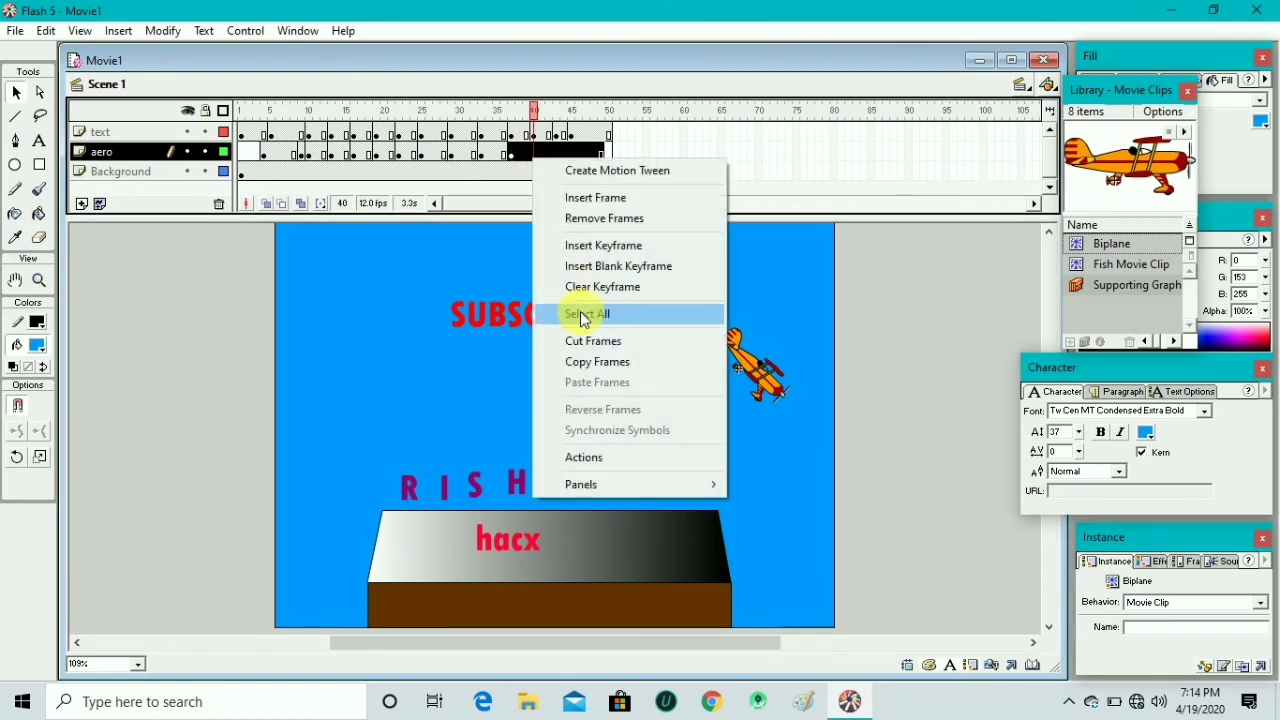
{"action": "left_click", "coordinate": [565, 246]}
{"action": "right_click", "coordinate": [771, 381]}
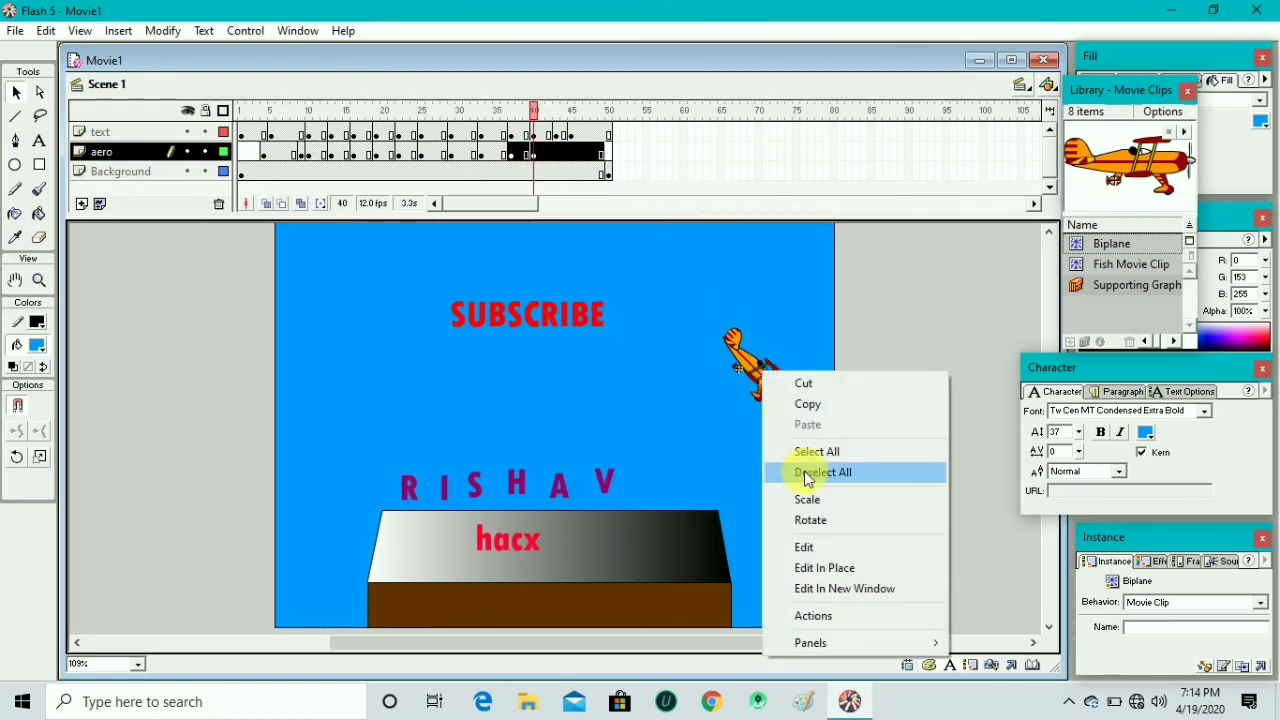
{"action": "left_click", "coordinate": [808, 520]}
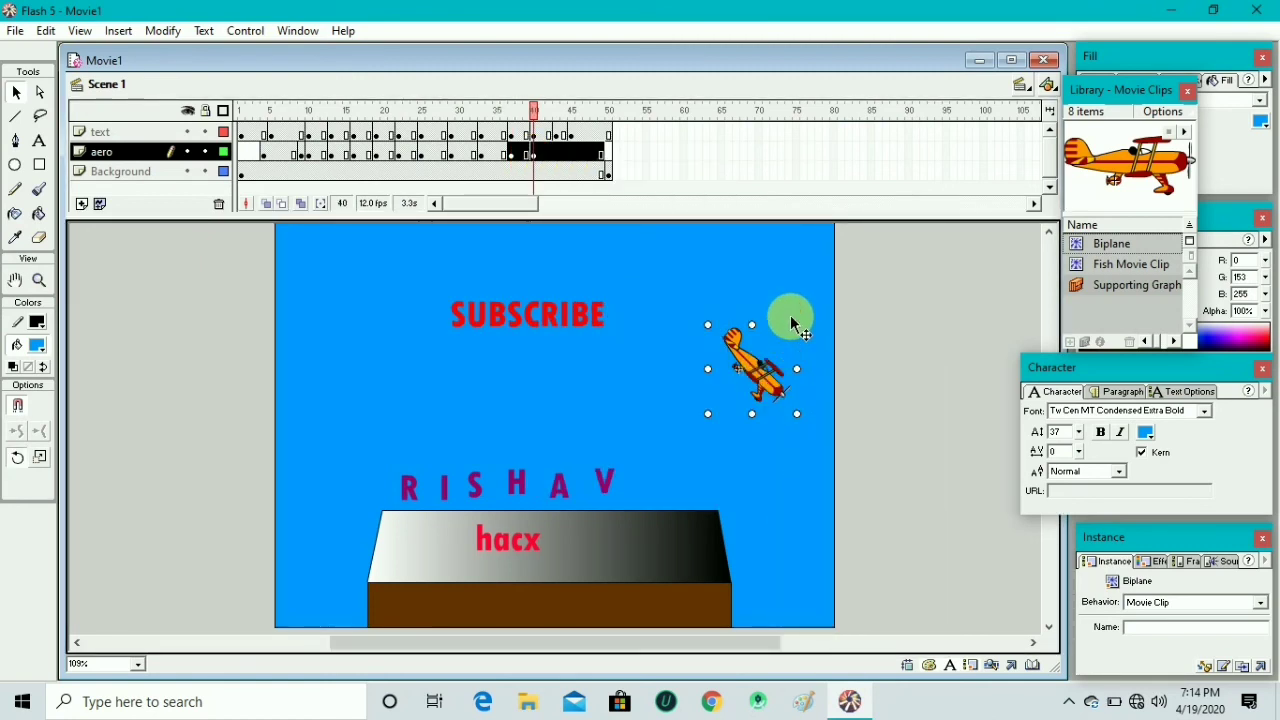
{"action": "left_click_drag", "start_coordinate": [797, 326], "coordinate": [697, 358]}
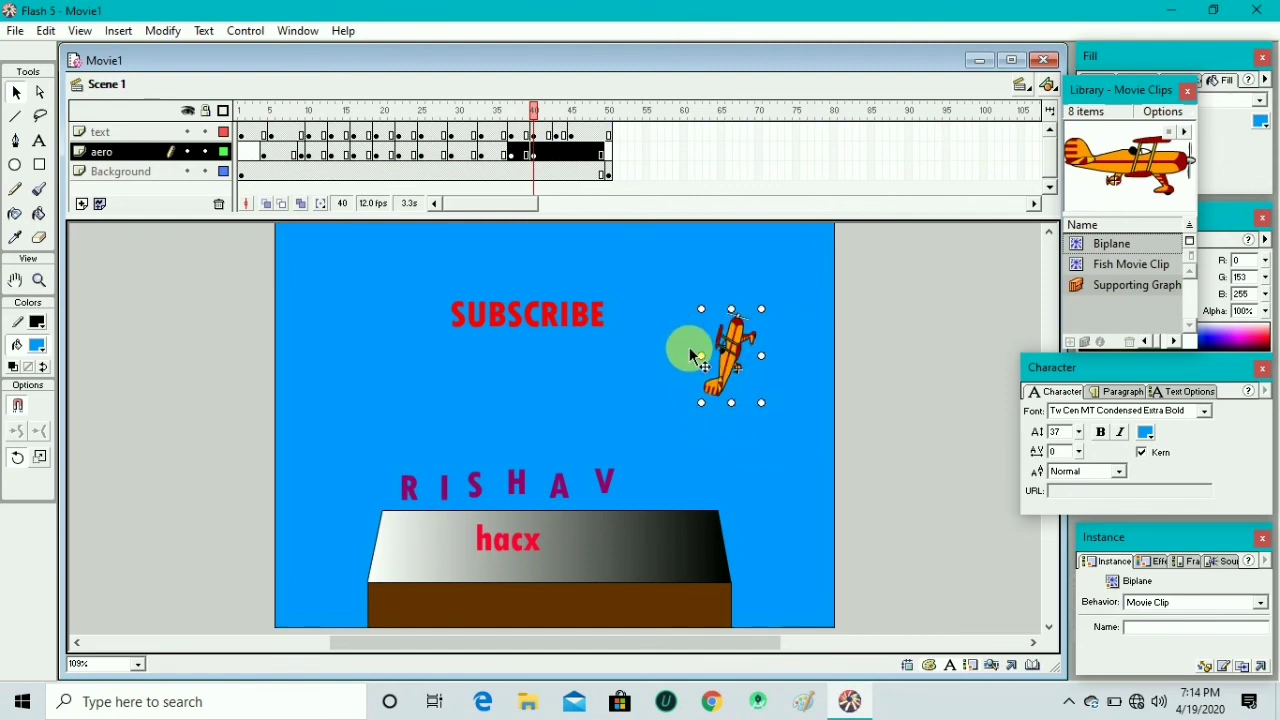
- Add an aero keyframe at frame 43 and rotate the biplane back to nearly level
{"action": "right_click", "coordinate": [558, 168]}
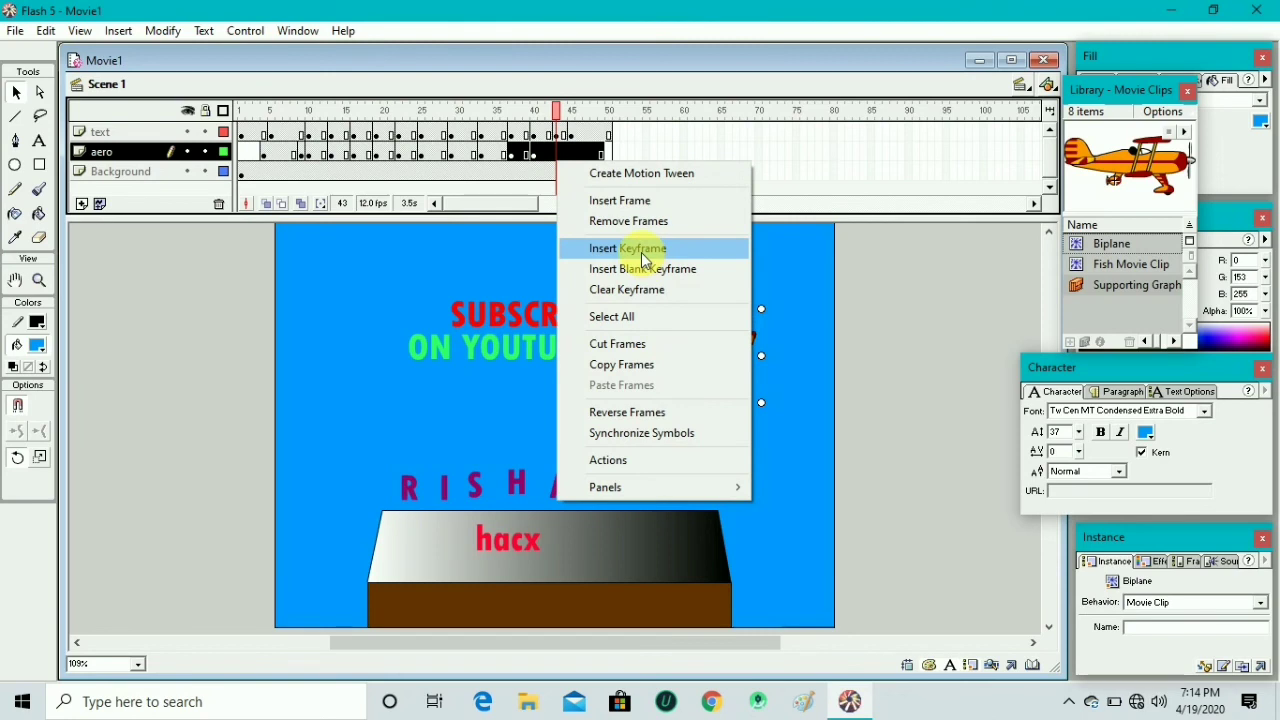
{"action": "left_click", "coordinate": [643, 252]}
{"action": "right_click", "coordinate": [736, 340]}
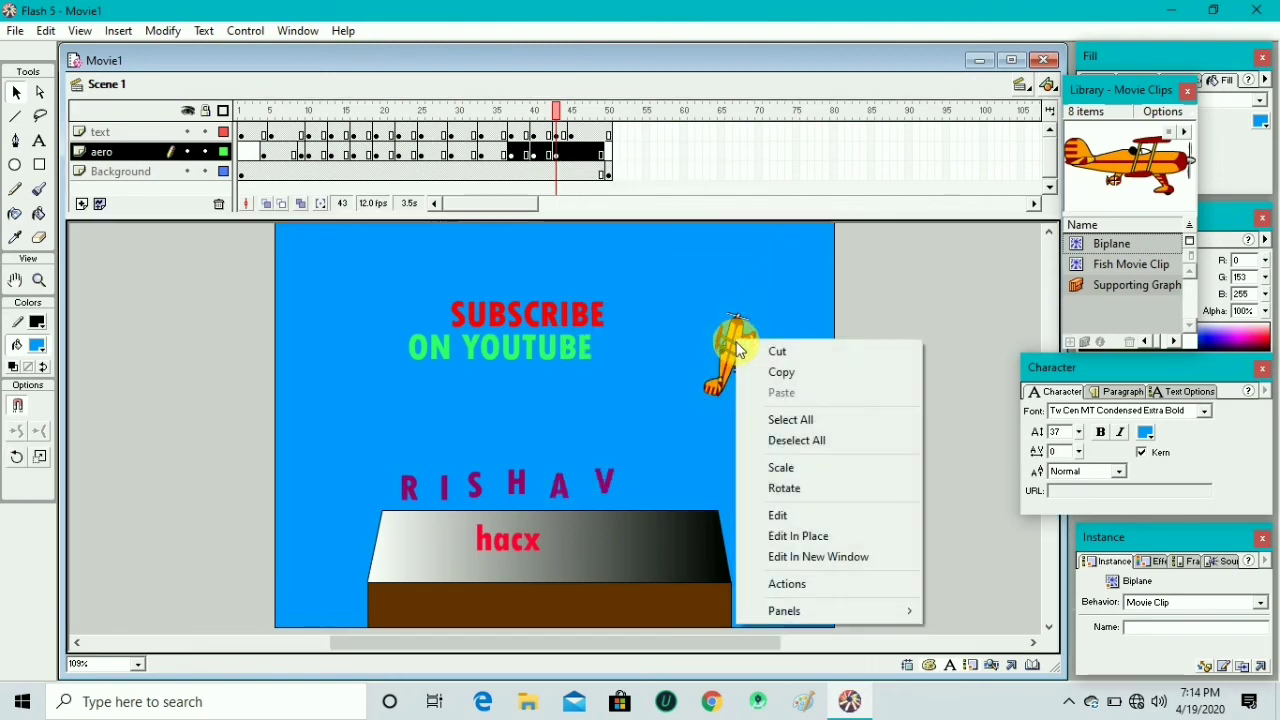
{"action": "left_click", "coordinate": [789, 488]}
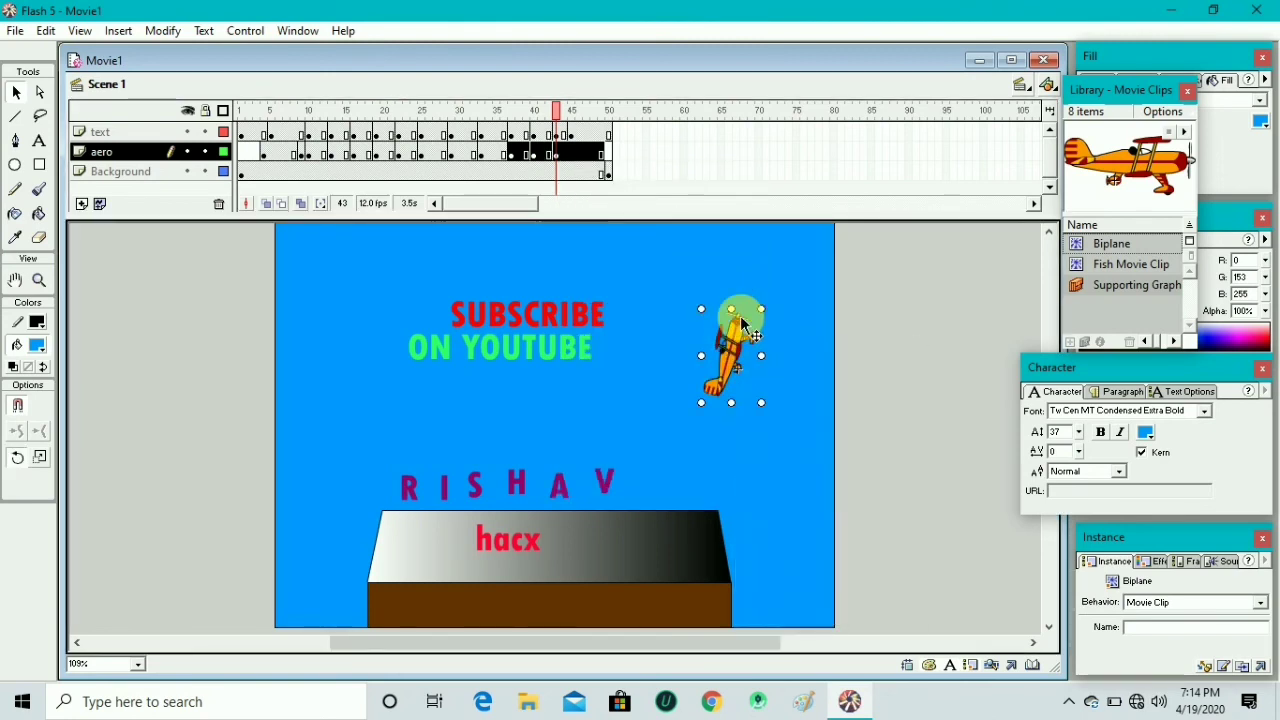
{"action": "left_click_drag", "start_coordinate": [737, 309], "coordinate": [780, 394]}
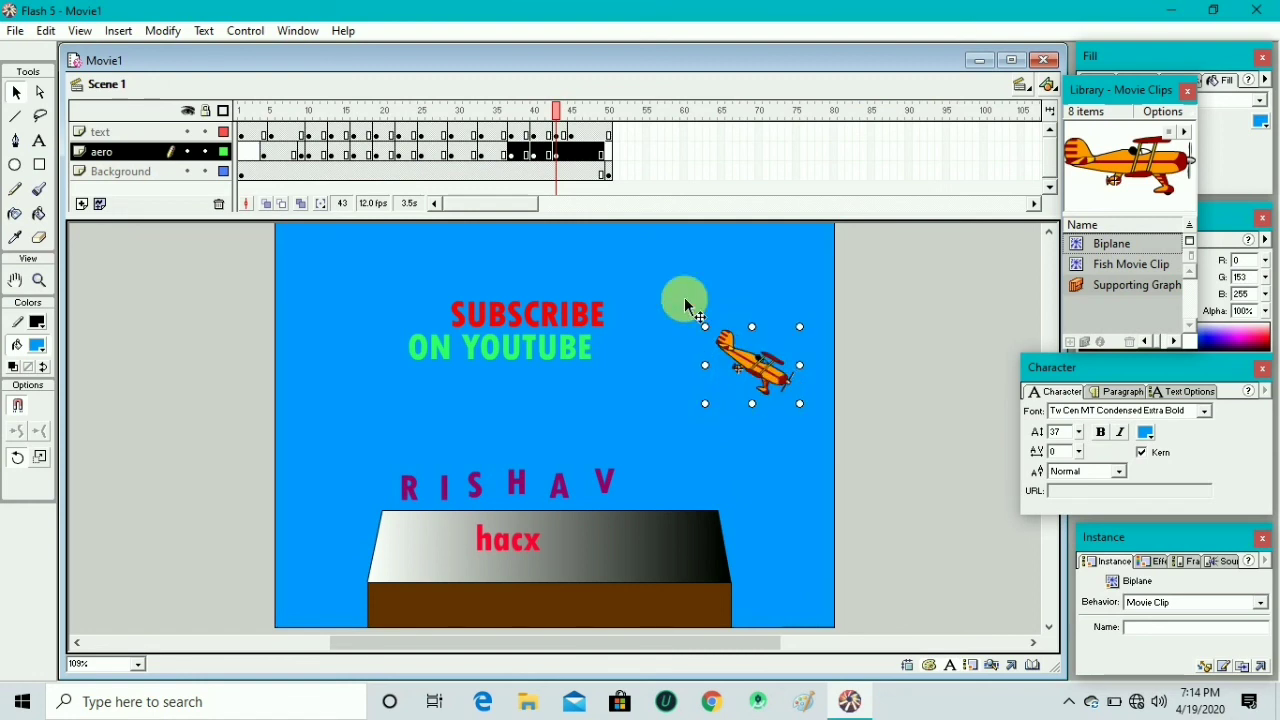
- Add a frame 45 keyframe moving the biplane off-stage right, then test the movie
{"action": "right_click", "coordinate": [573, 158]}
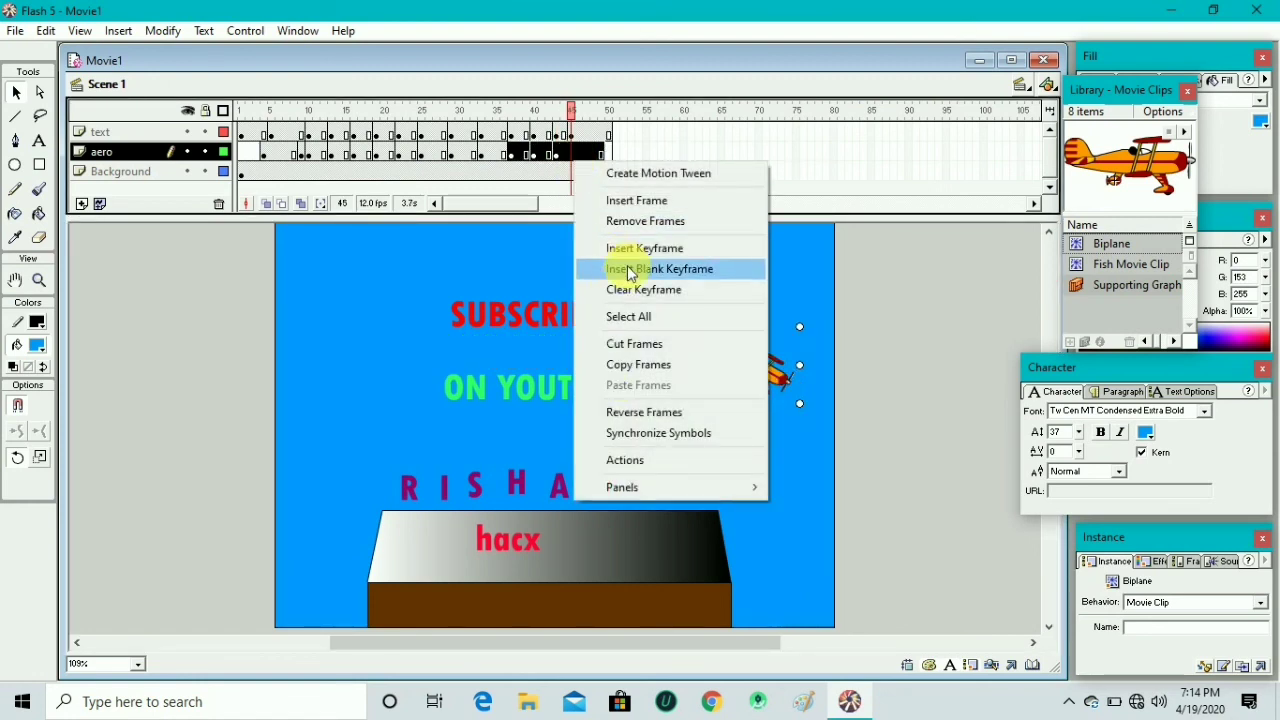
{"action": "left_click", "coordinate": [676, 248]}
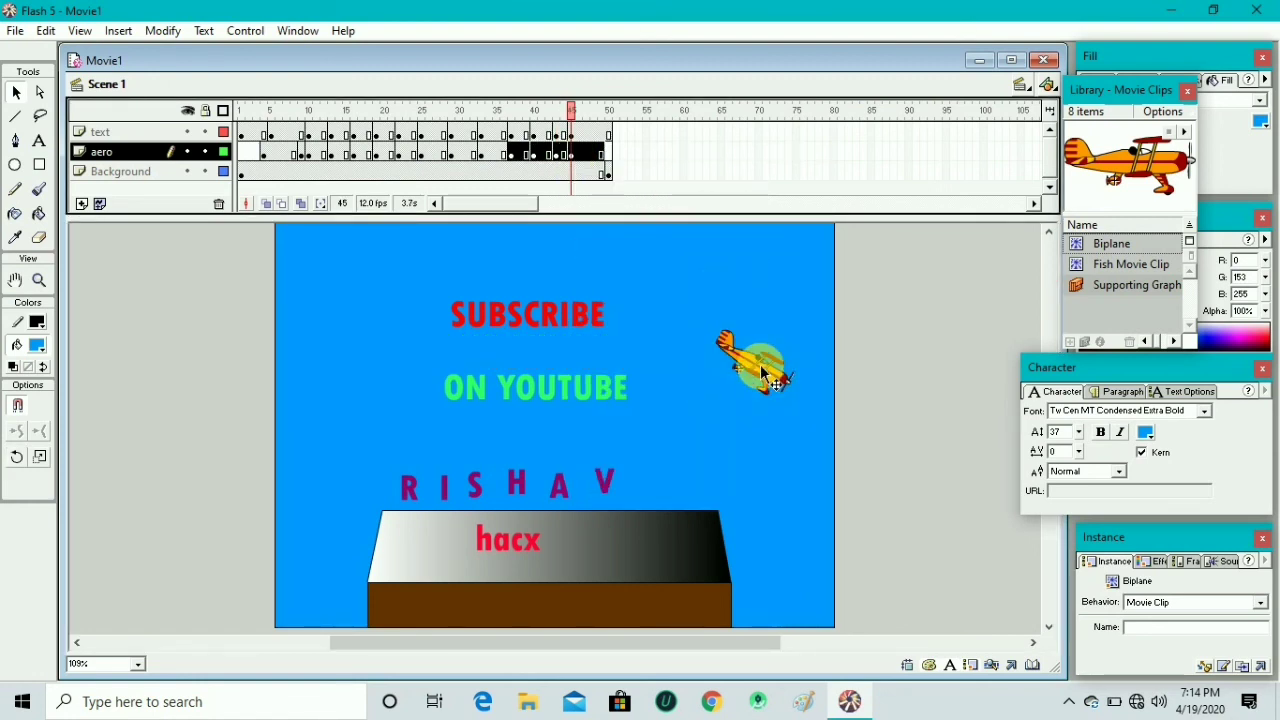
{"action": "left_click_drag", "start_coordinate": [750, 366], "coordinate": [893, 437]}
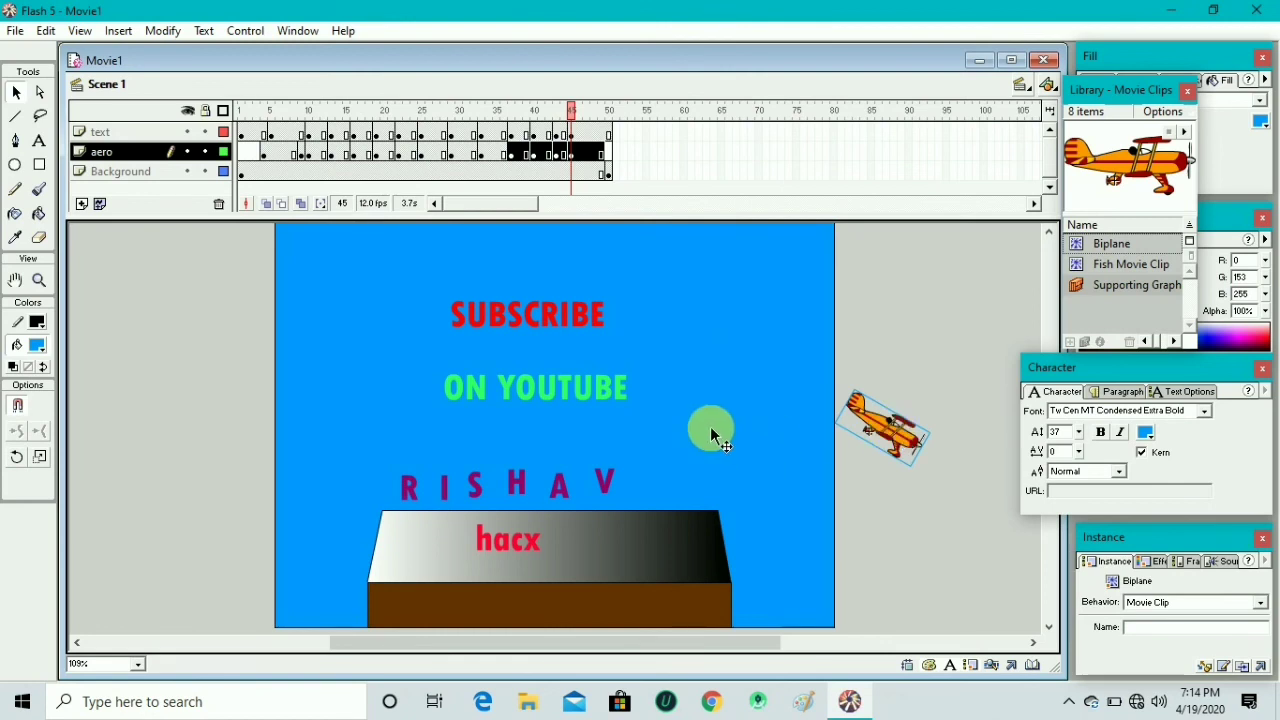
{"action": "key", "text": "ctrl+Return"}
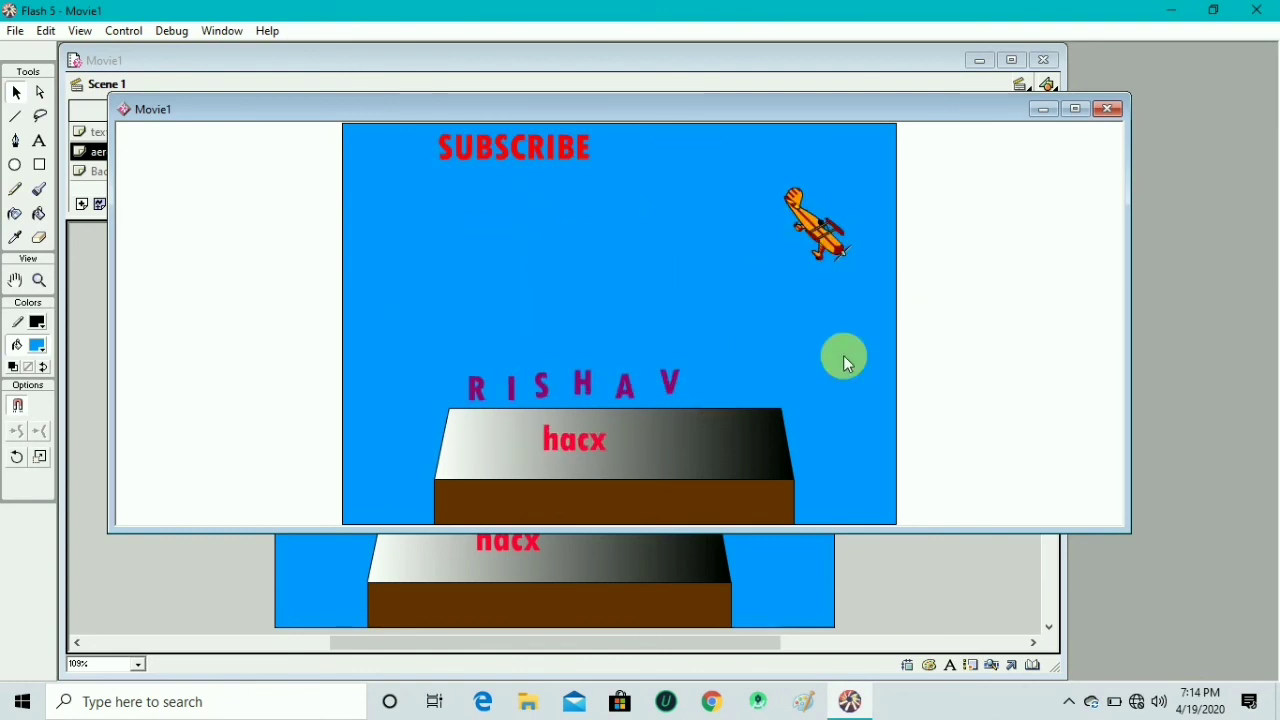
{"action": "left_click", "coordinate": [1107, 108]}
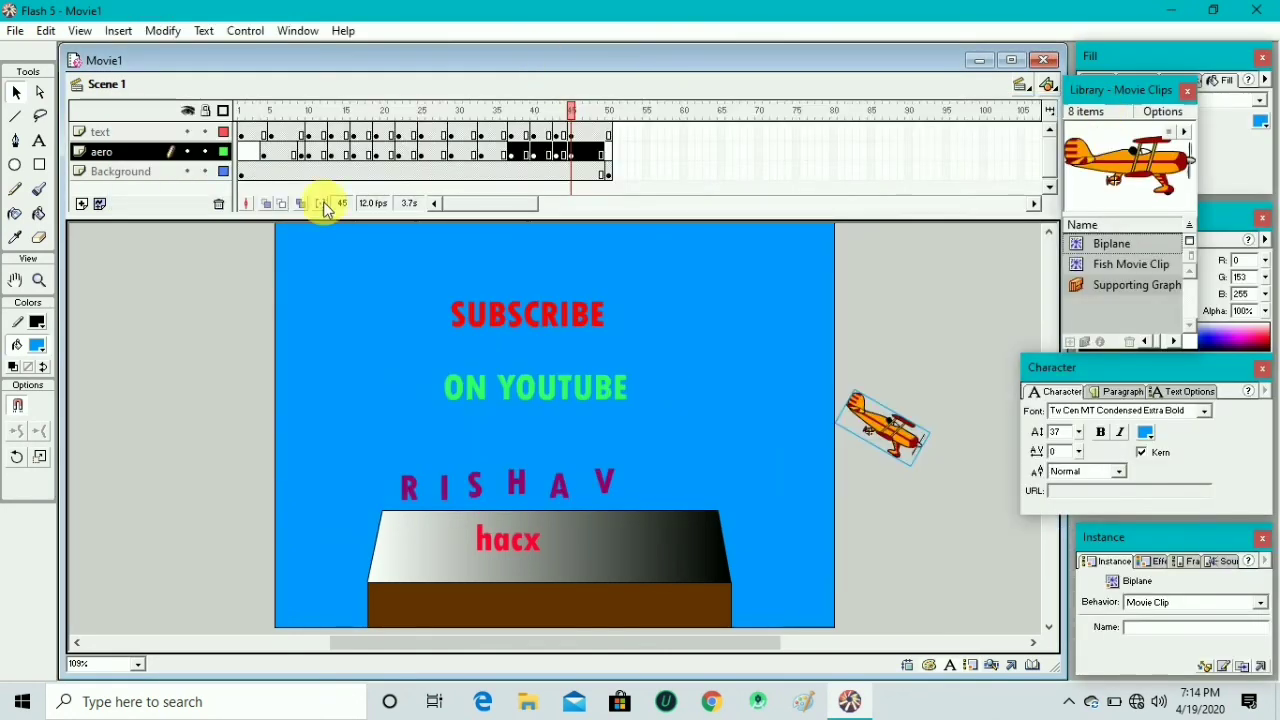
- Save the movie as 'TEXT ani AERo' and close Flash
{"action": "left_click", "coordinate": [14, 31]}
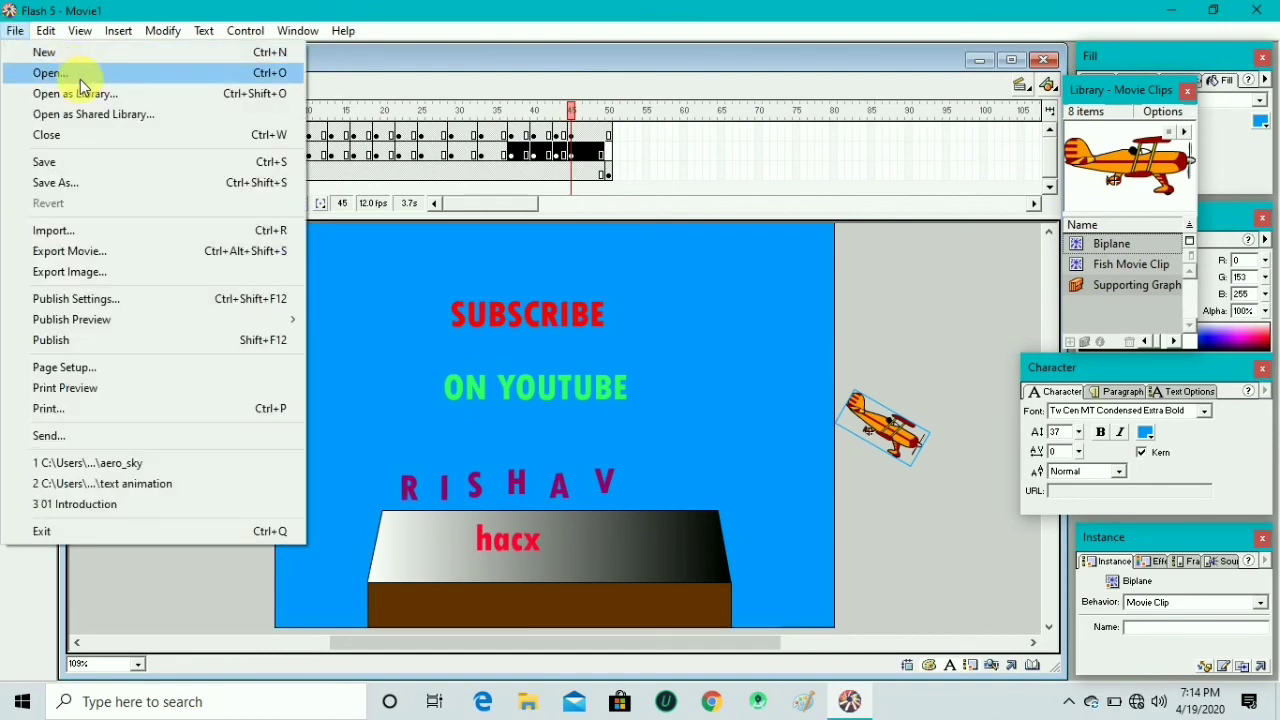
{"action": "left_click", "coordinate": [66, 170]}
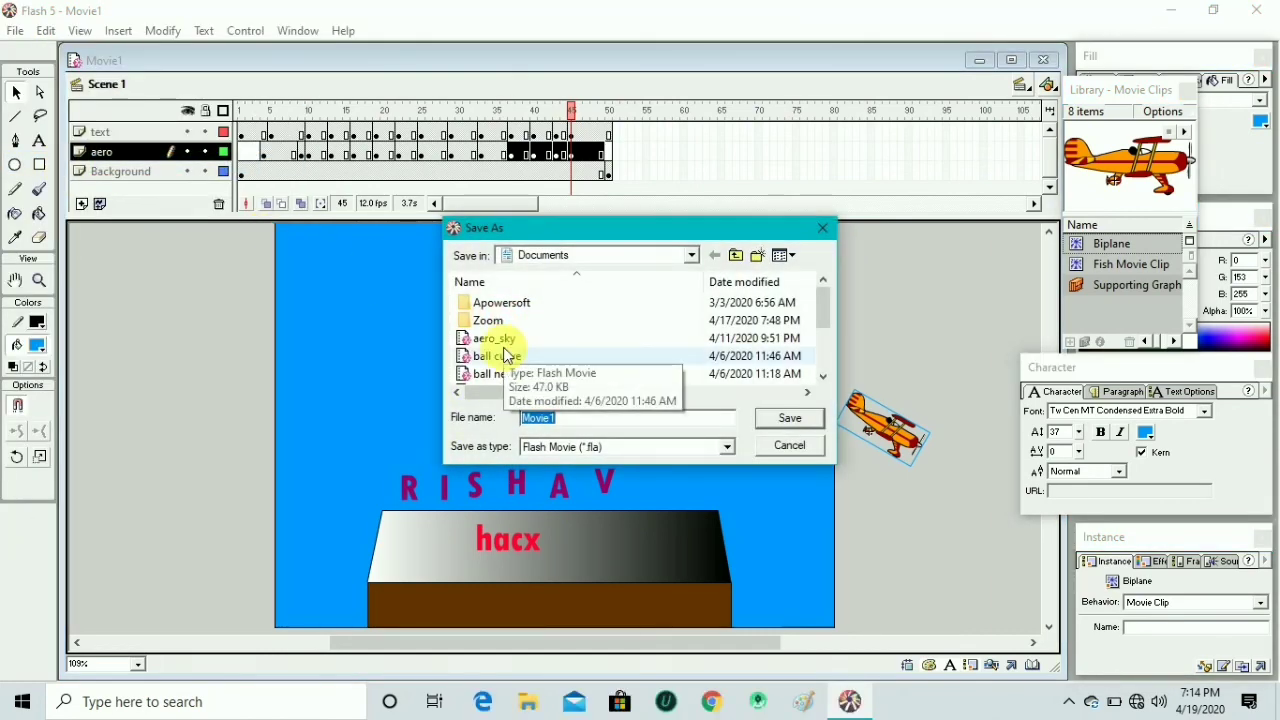
{"action": "type", "text": "TEXT"}
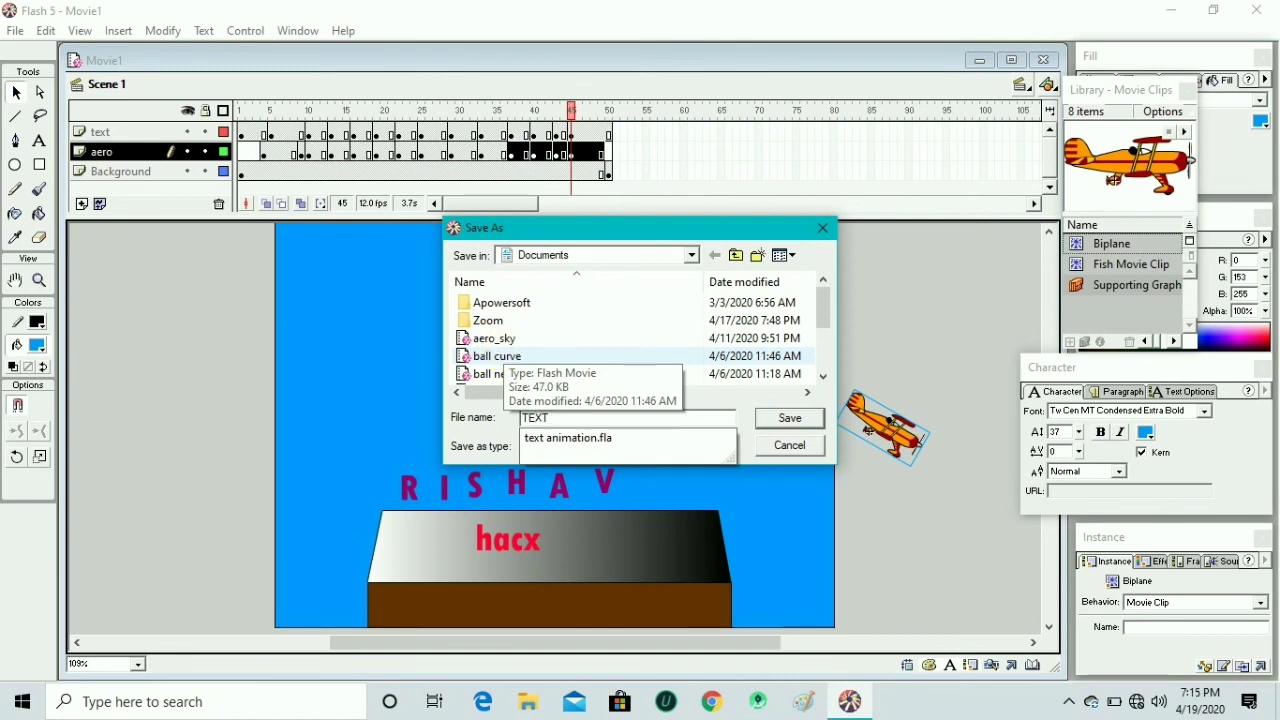
{"action": "type", "text": " ani AERo"}
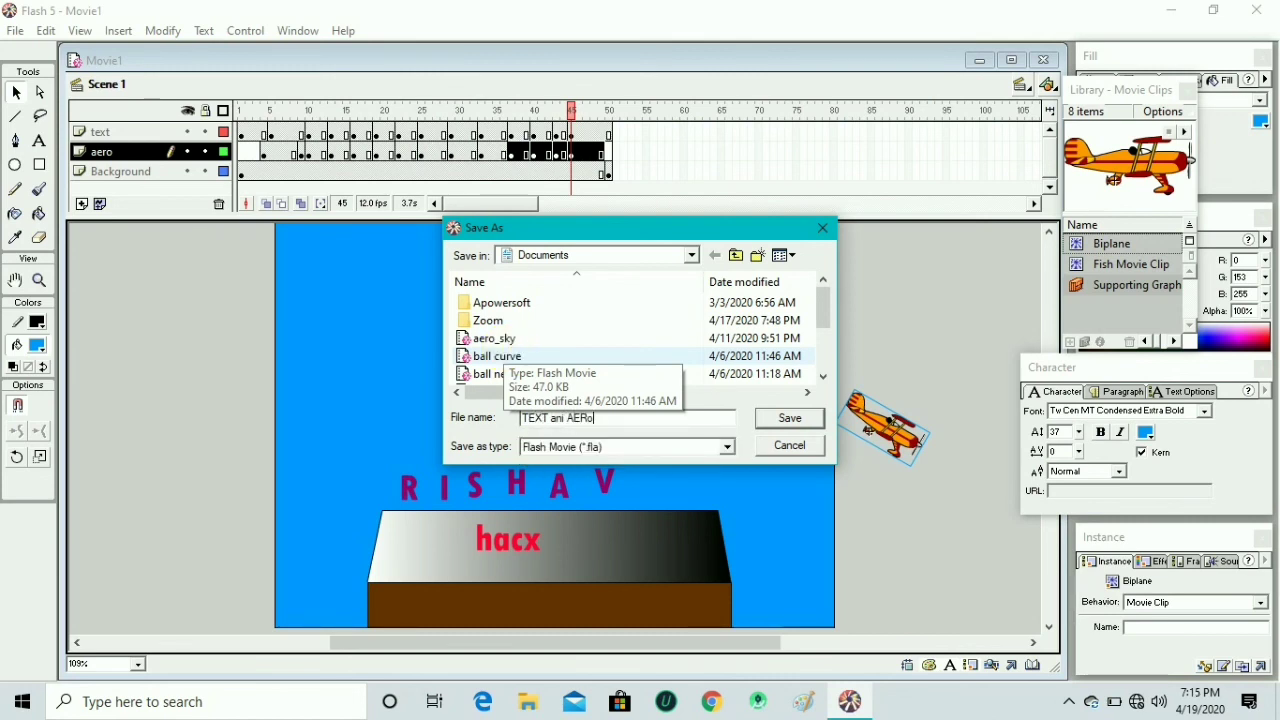
{"action": "key", "text": "Return"}
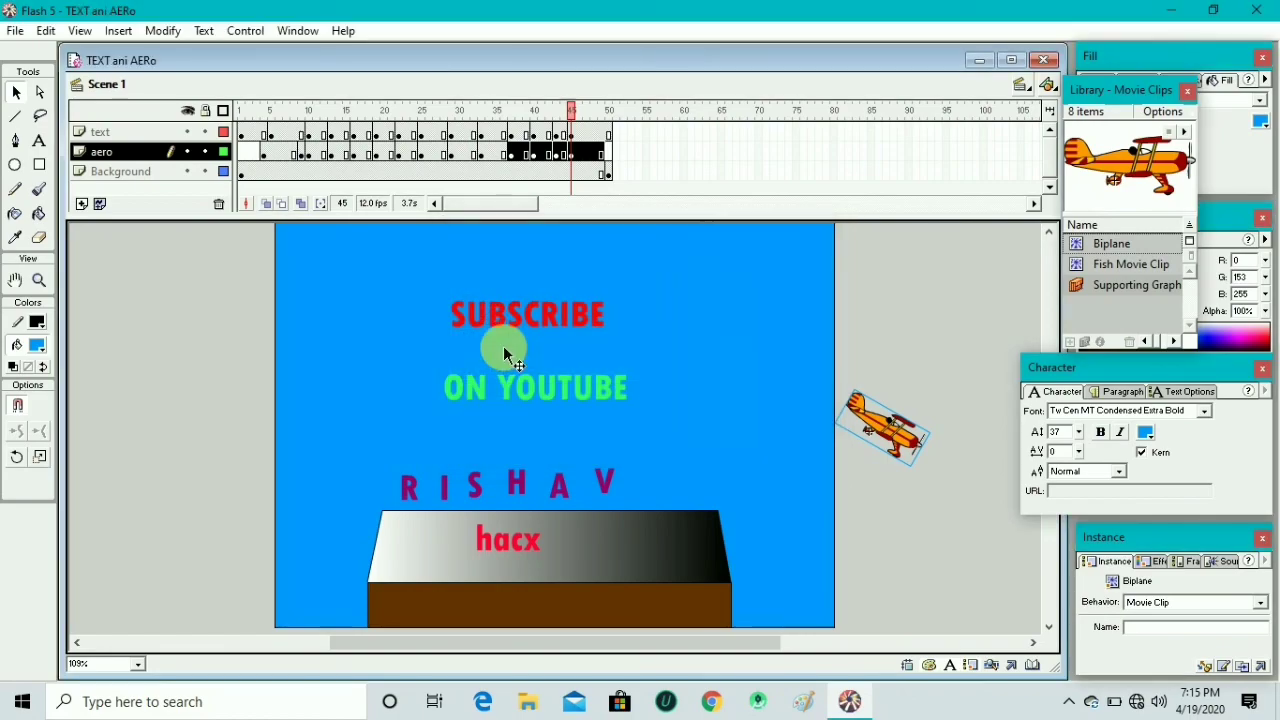
{"action": "left_click", "coordinate": [1261, 9]}
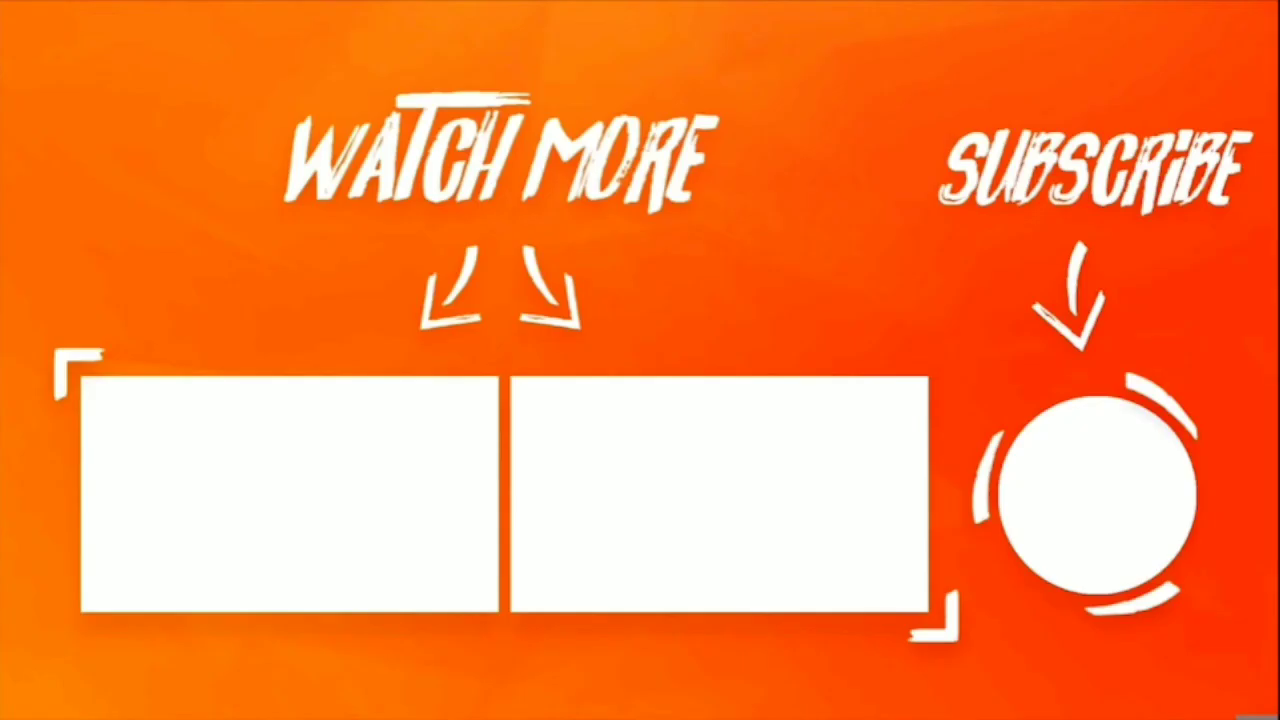